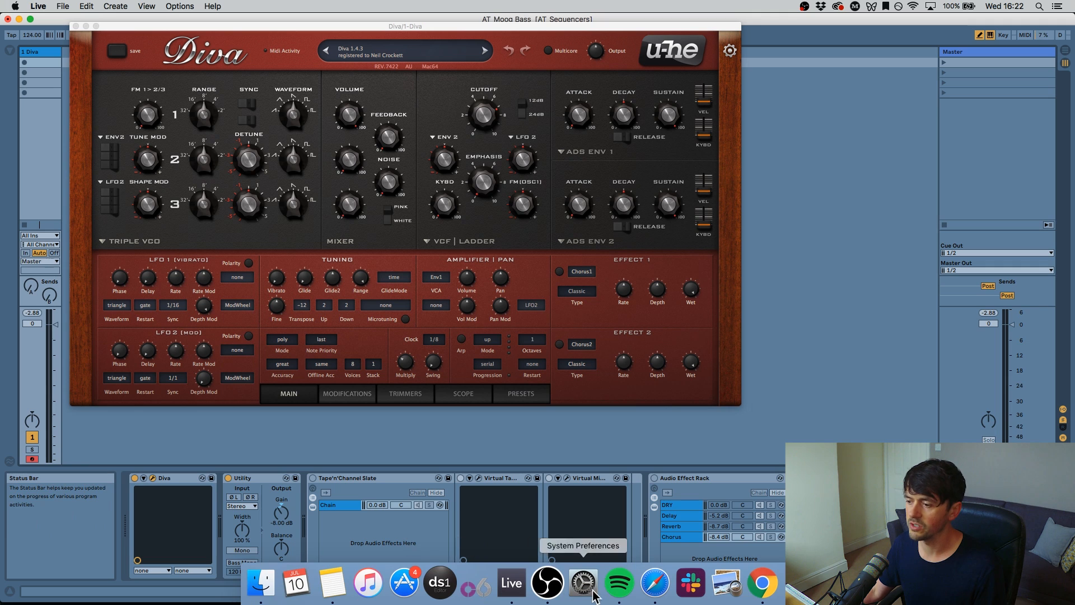
Step: Switch to Spotify and listen to excerpts of Liebe Ist..., Fahrenheit and Singularity - Synthapella Version from the Moog Bass playlist, pausing playback at the end
click(620, 592)
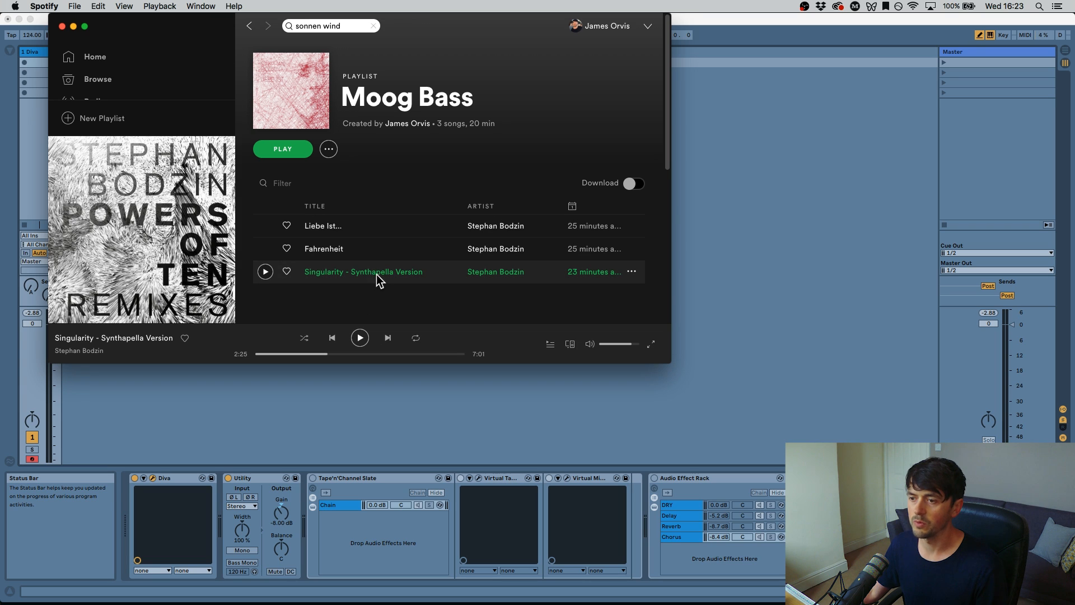
click(325, 274)
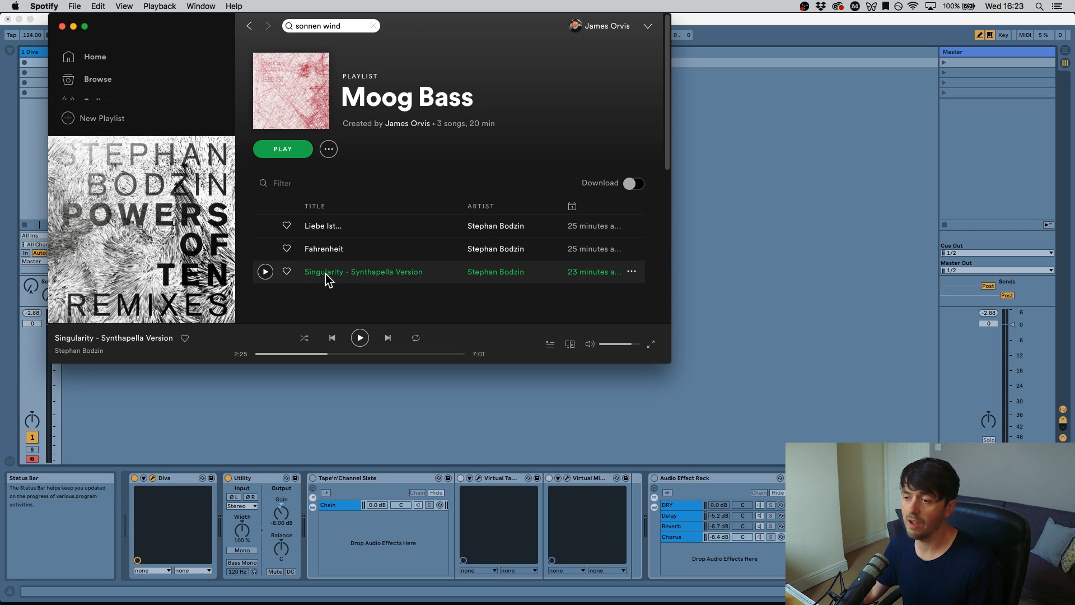
double_click(363, 230)
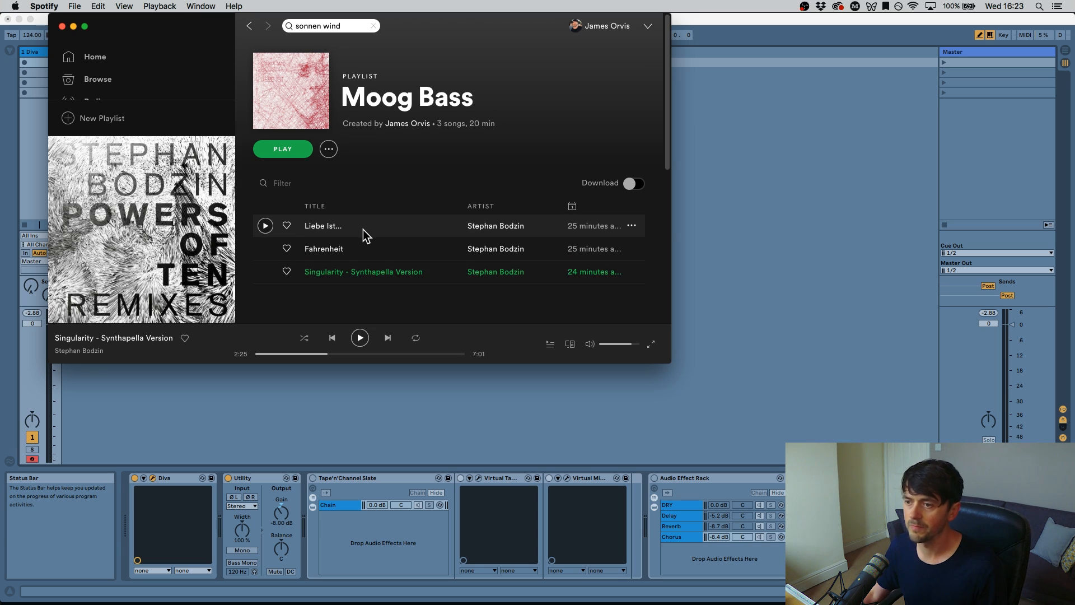
click(376, 353)
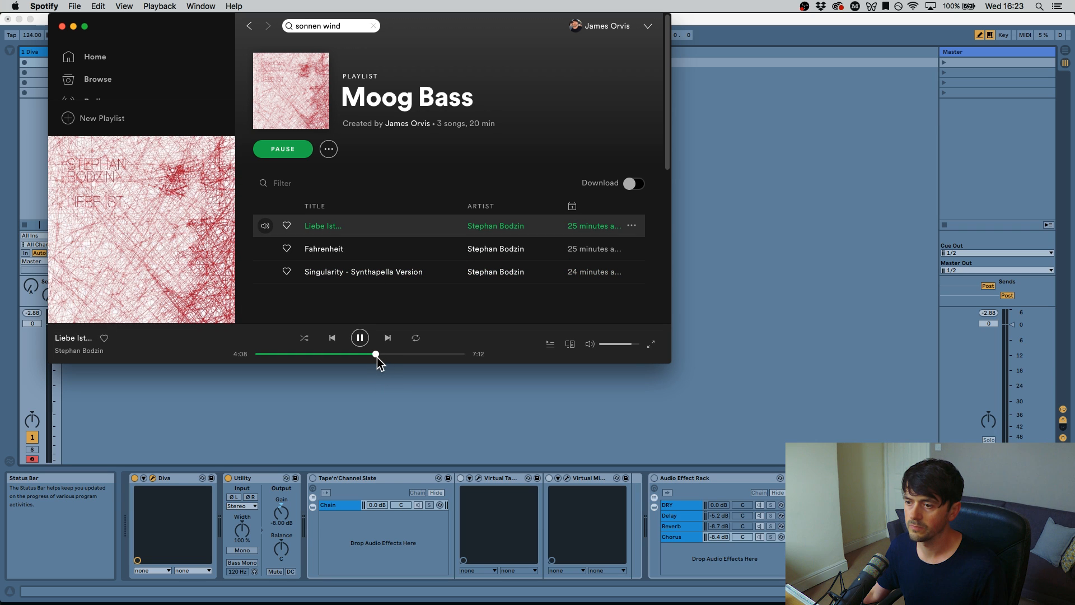
double_click(348, 251)
click(373, 354)
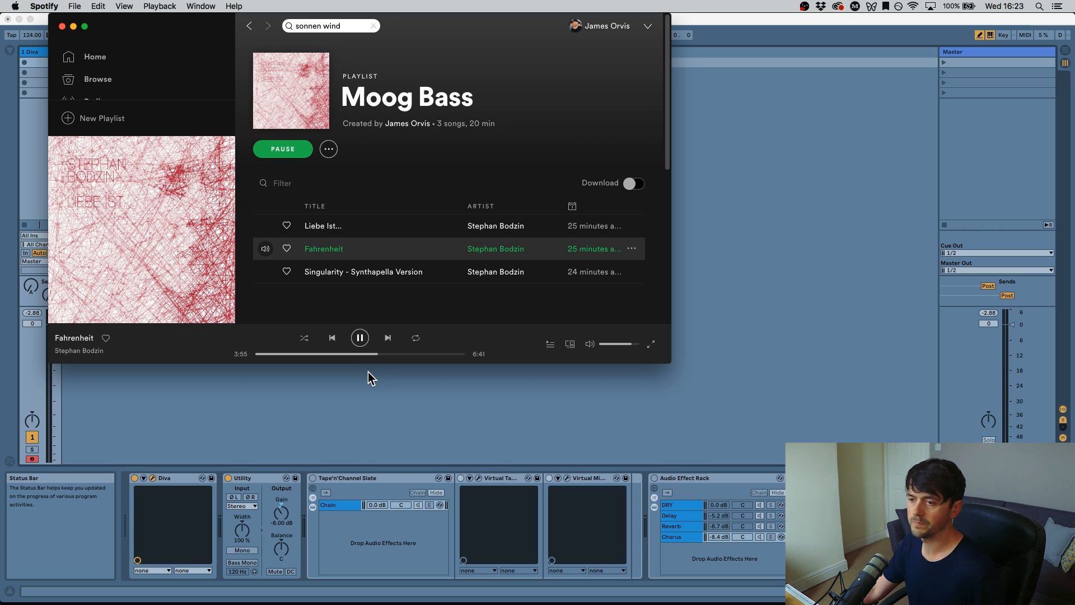
double_click(355, 277)
click(322, 354)
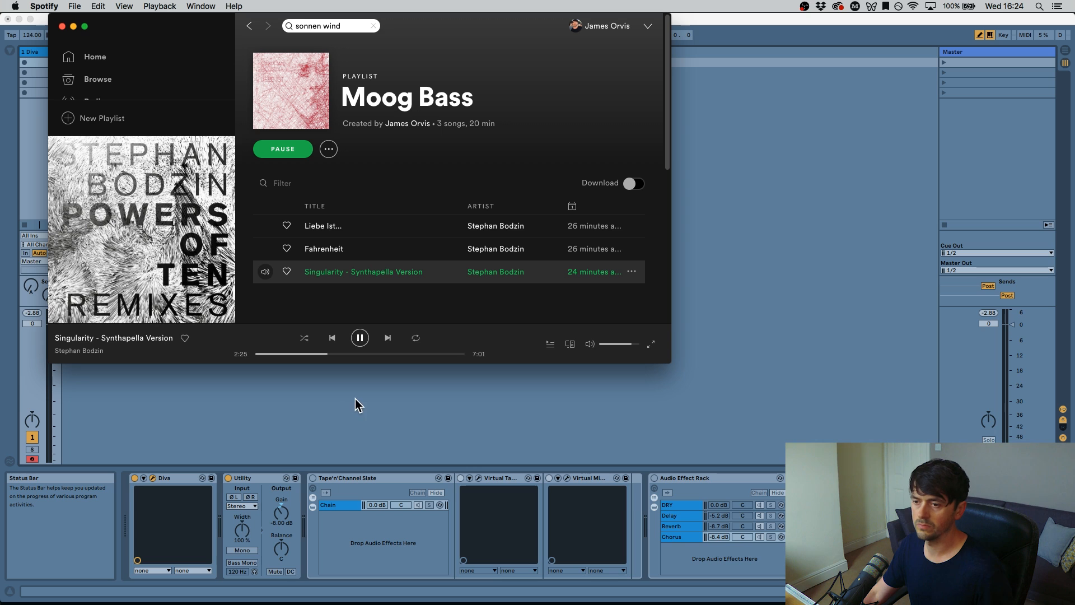
click(361, 336)
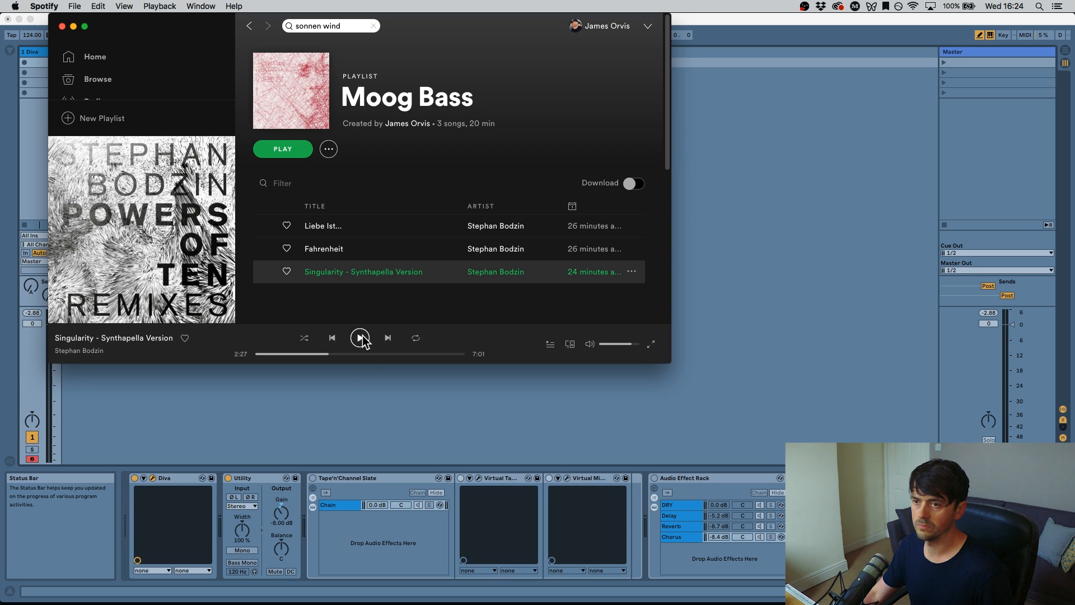
Step: Switch back to Ableton Live and reposition the Diva synth window above the device chain
click(20, 138)
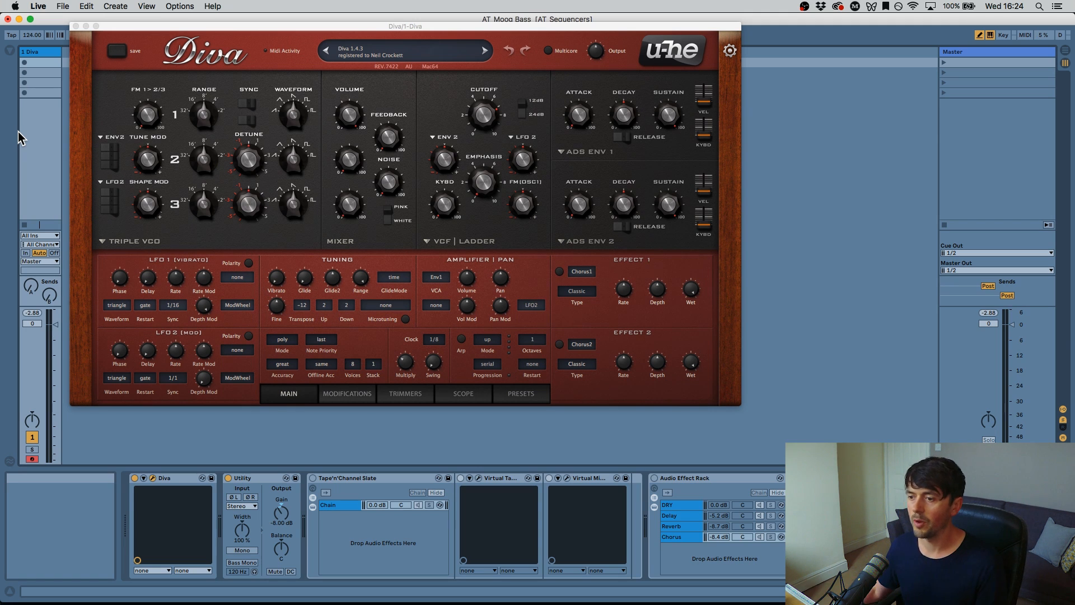
drag(158, 28, 197, 66)
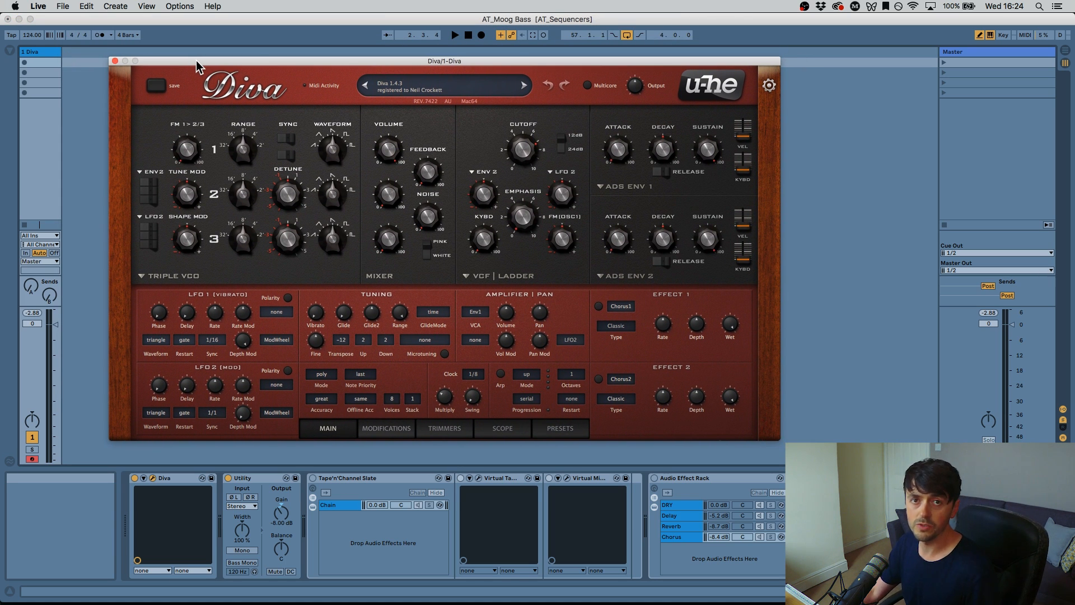
drag(196, 66, 187, 53)
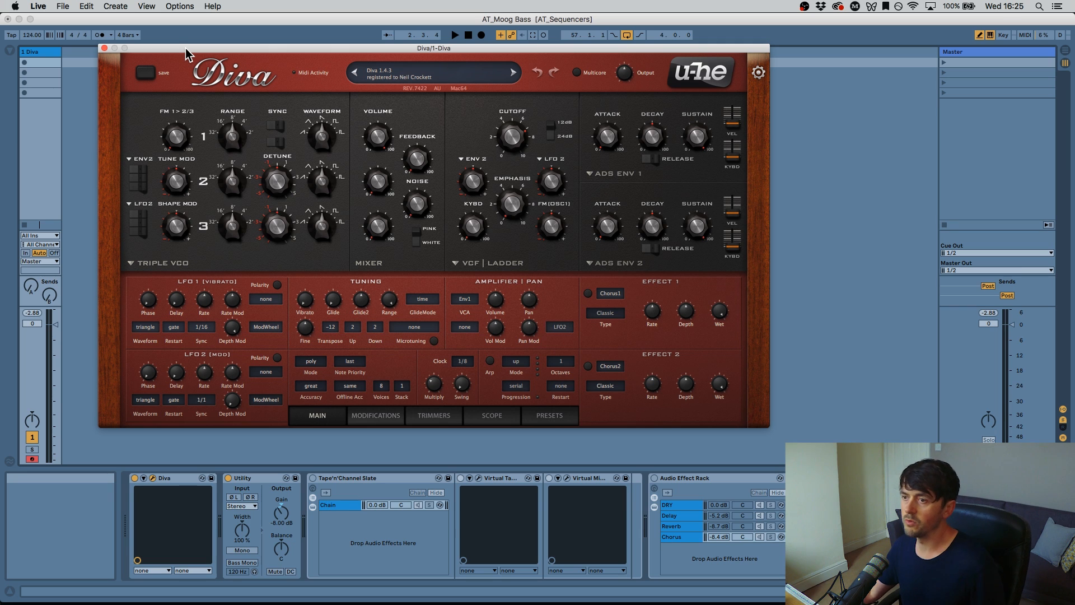
drag(231, 48, 204, 33)
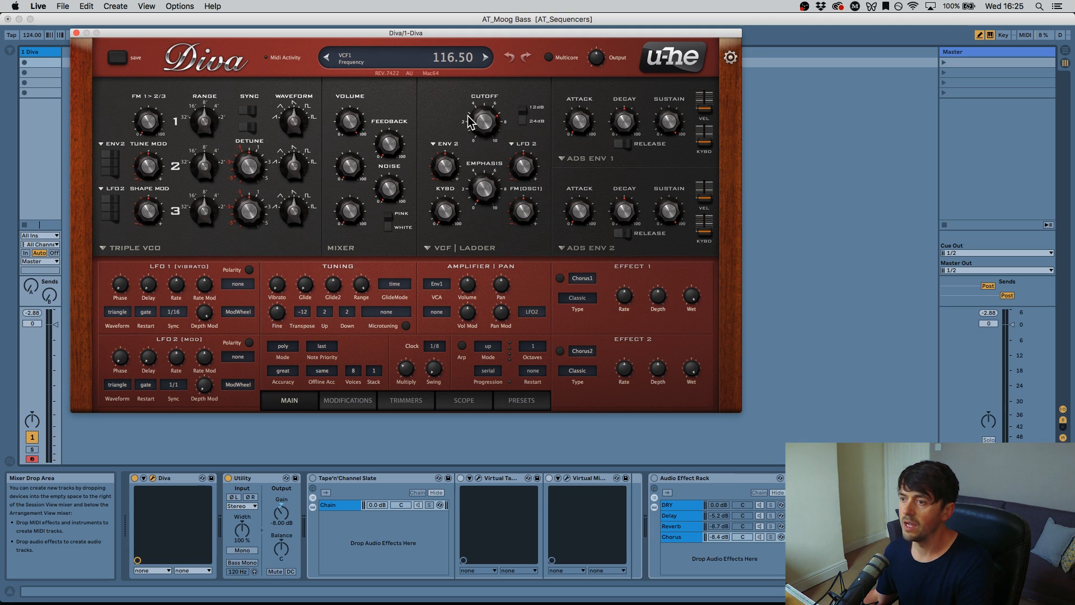
Step: Tune oscillator 2 up to 19.00 and raise its volume in the mixer section
drag(473, 144, 485, 124)
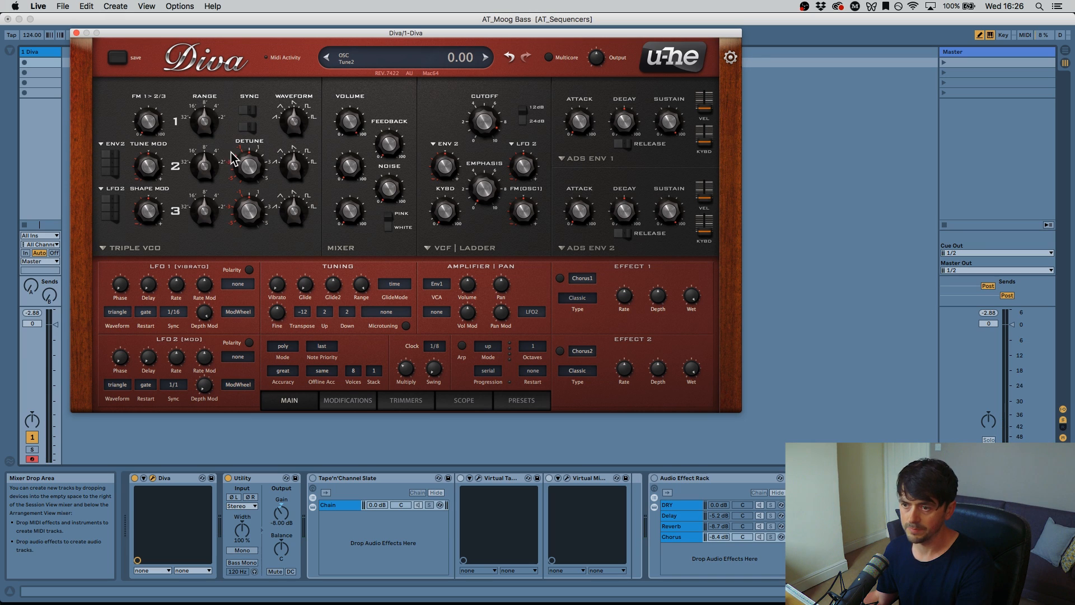
drag(212, 179, 217, 124)
drag(201, 162, 204, 204)
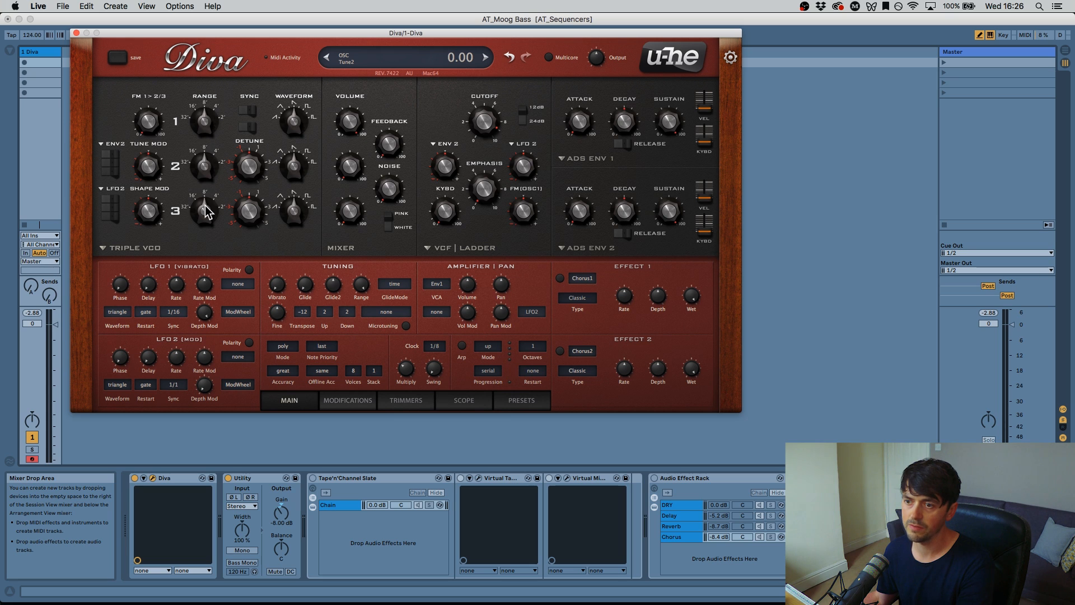
drag(252, 172, 252, 136)
drag(249, 168, 261, 72)
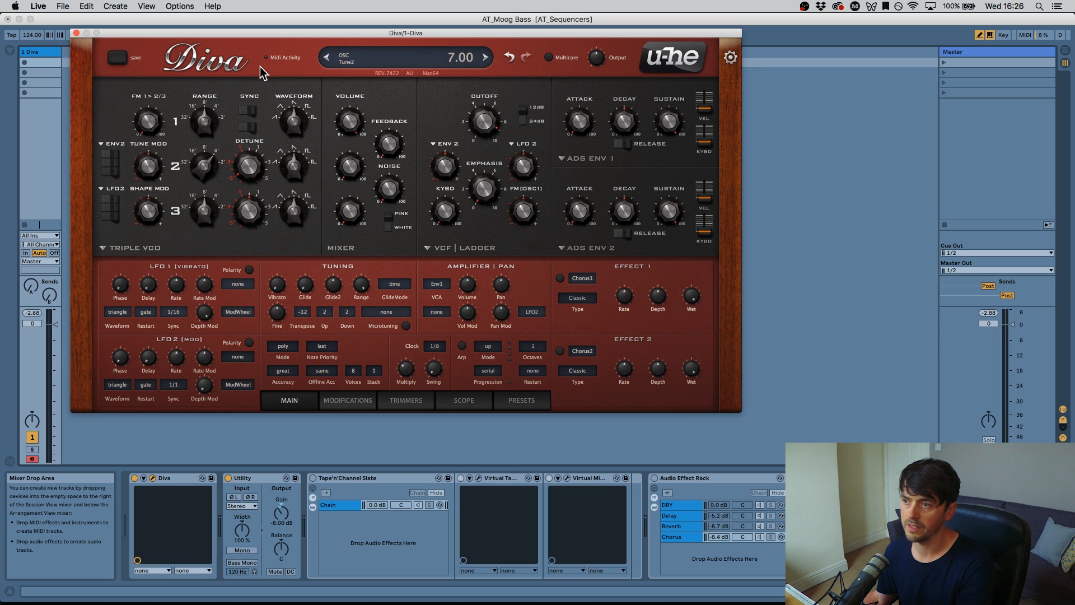
drag(346, 171, 342, 21)
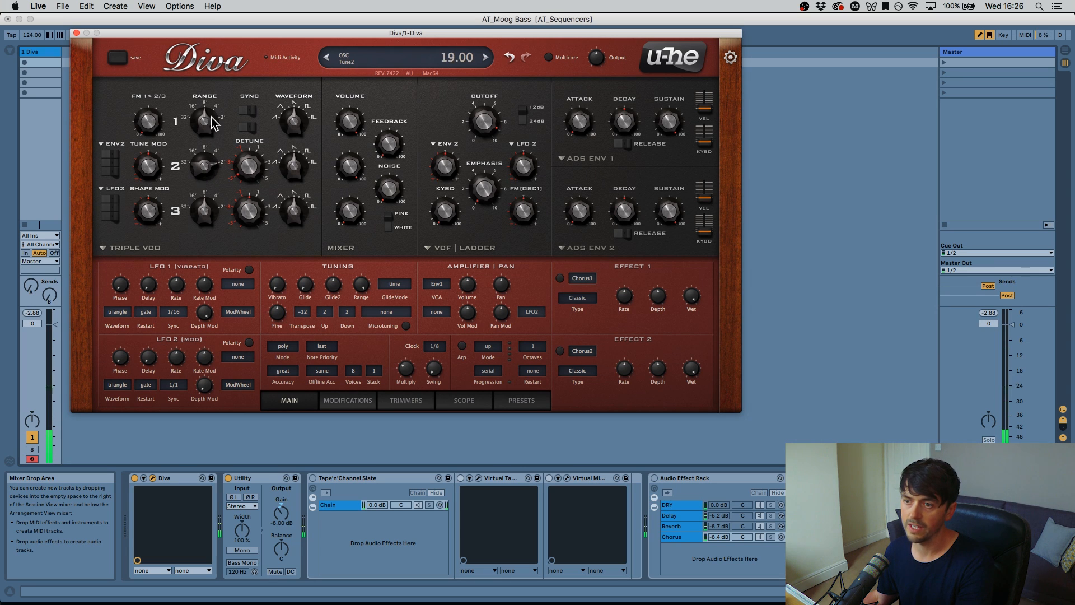
Step: Try higher cutoff settings around 141.00 on the ladder filter while playing notes
drag(486, 126, 482, 91)
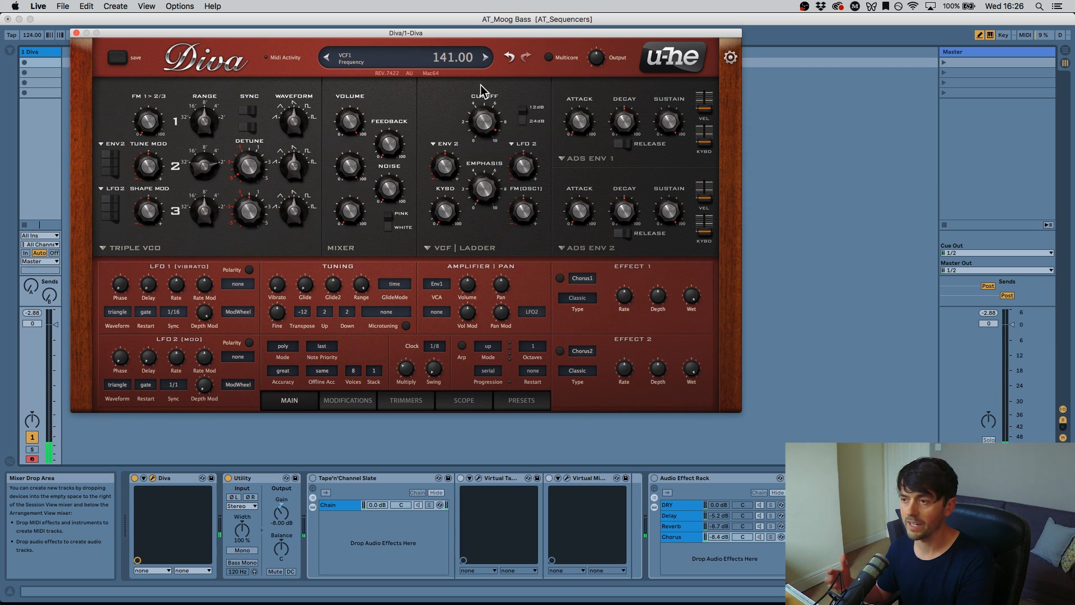
mouse_move(488, 123)
mouse_down()
mouse_move(486, 142)
mouse_move(482, 110)
mouse_up()
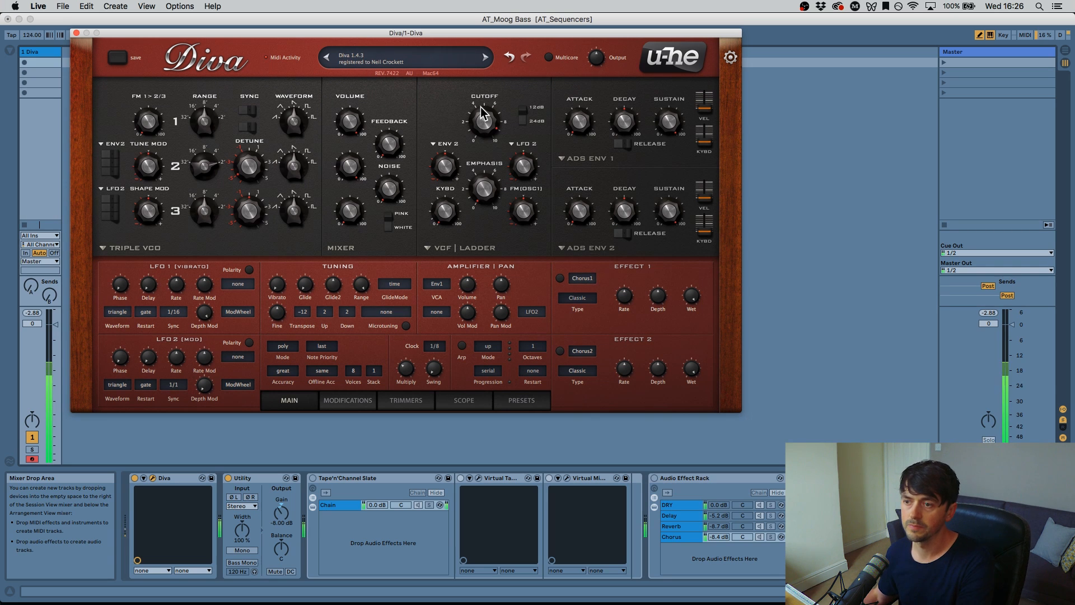
mouse_move(483, 123)
mouse_down()
mouse_move(480, 146)
mouse_move(480, 121)
mouse_up()
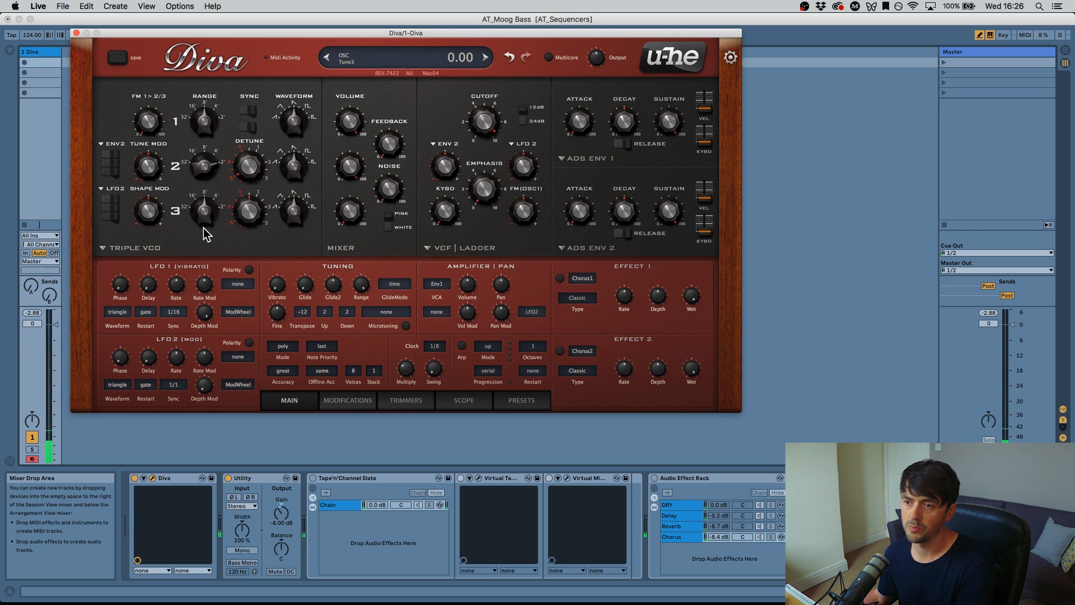
Step: Lower oscillator 3's range to 16' and try out other waveforms for that oscillator
drag(207, 233, 211, 267)
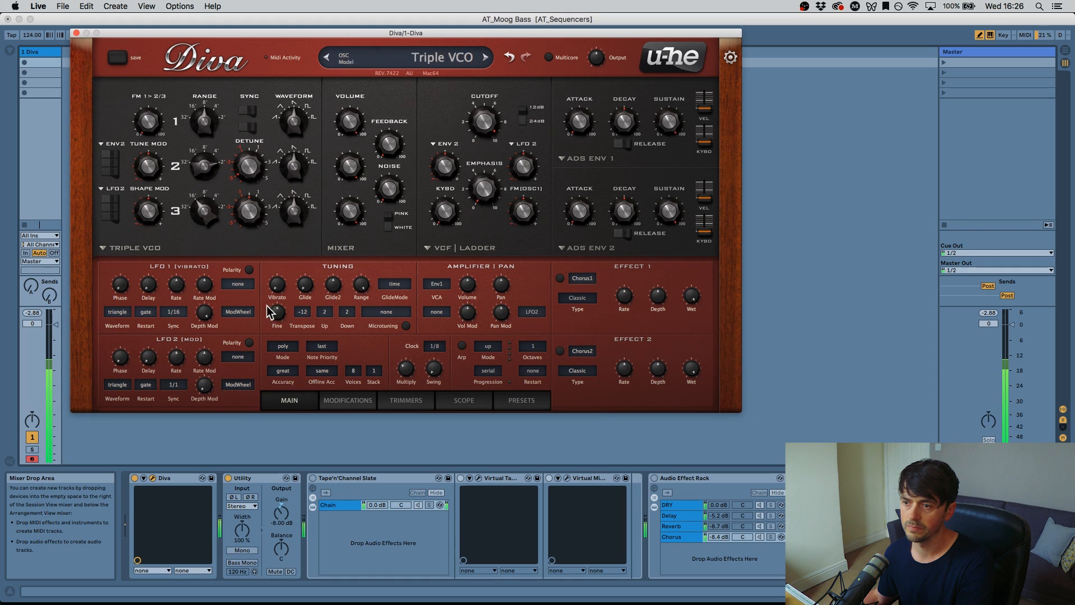
drag(294, 211, 287, 318)
drag(280, 245, 292, 212)
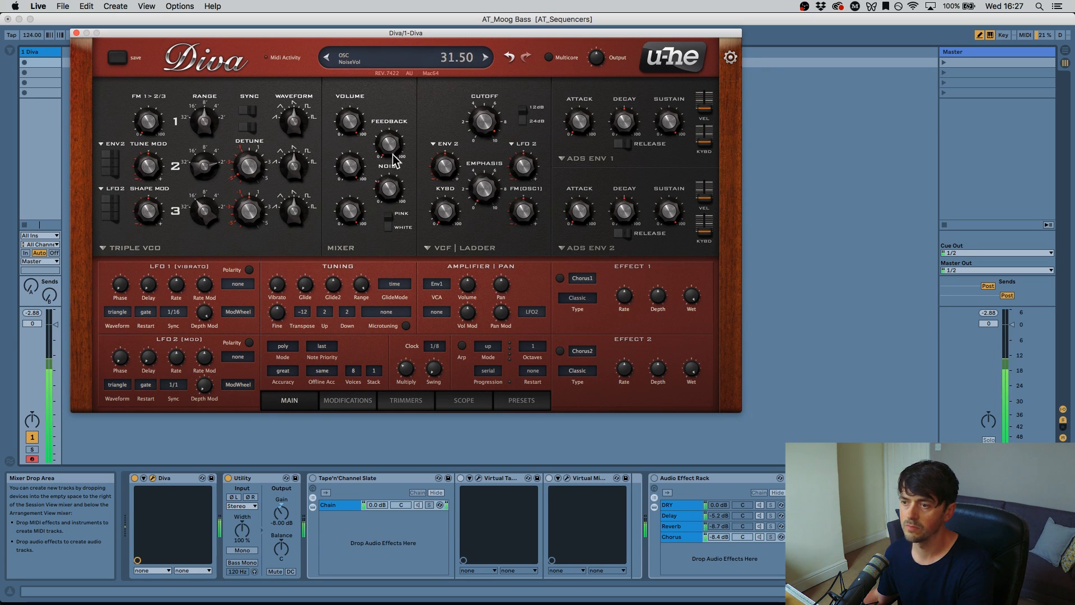
Step: Set the ladder filter's emphasis to 4.00 and its cutoff to 71.00
drag(480, 151, 482, 213)
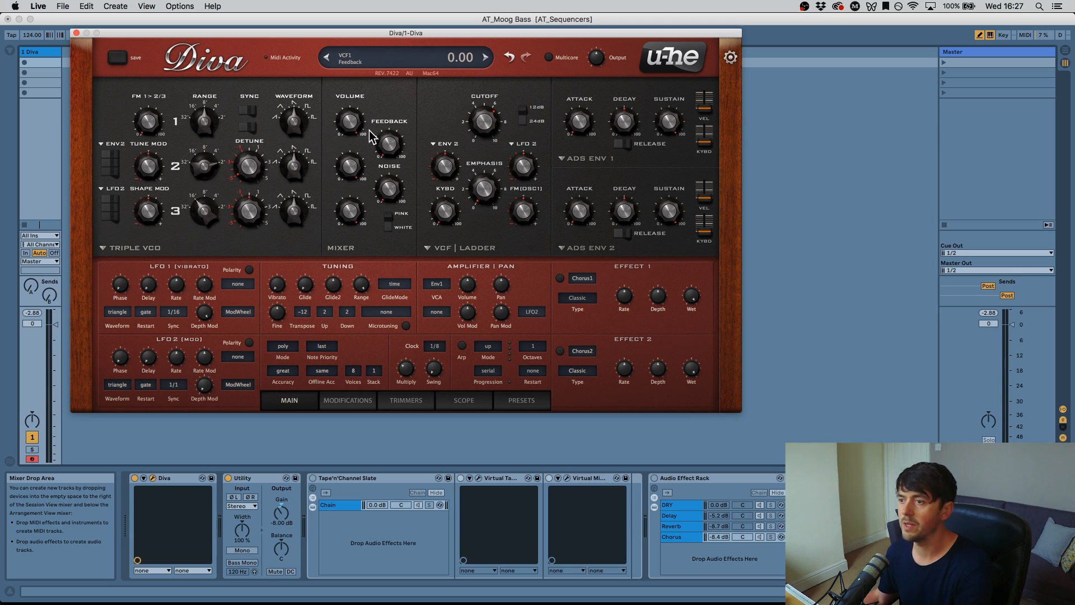
mouse_move(489, 121)
mouse_down()
mouse_move(487, 167)
mouse_move(482, 128)
mouse_move(481, 137)
mouse_up()
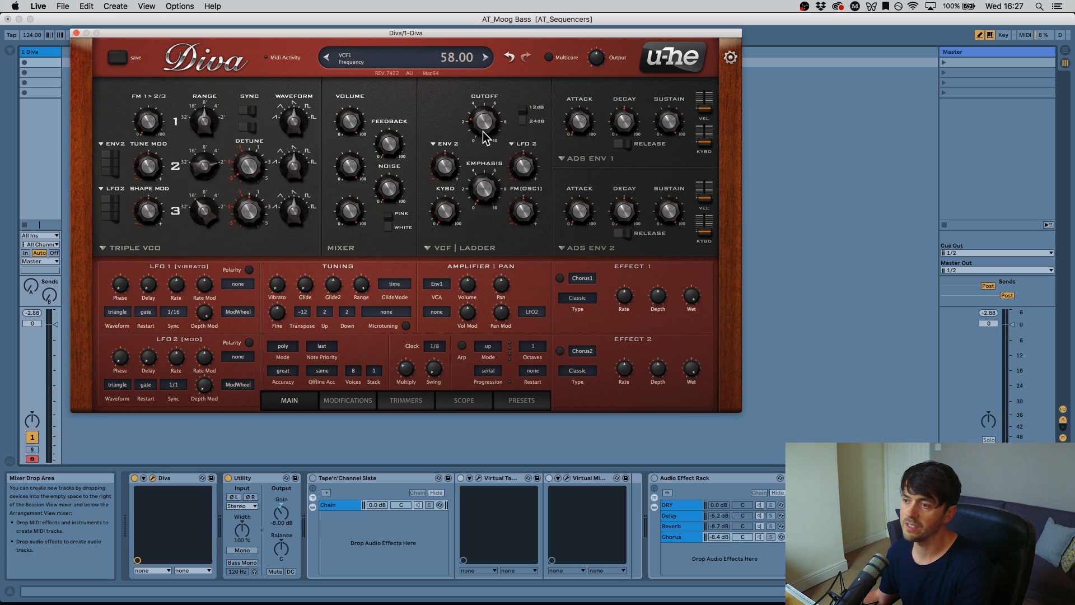
drag(485, 137, 493, 101)
mouse_move(489, 185)
mouse_down()
mouse_move(489, 84)
mouse_move(486, 218)
mouse_move(486, 196)
mouse_up()
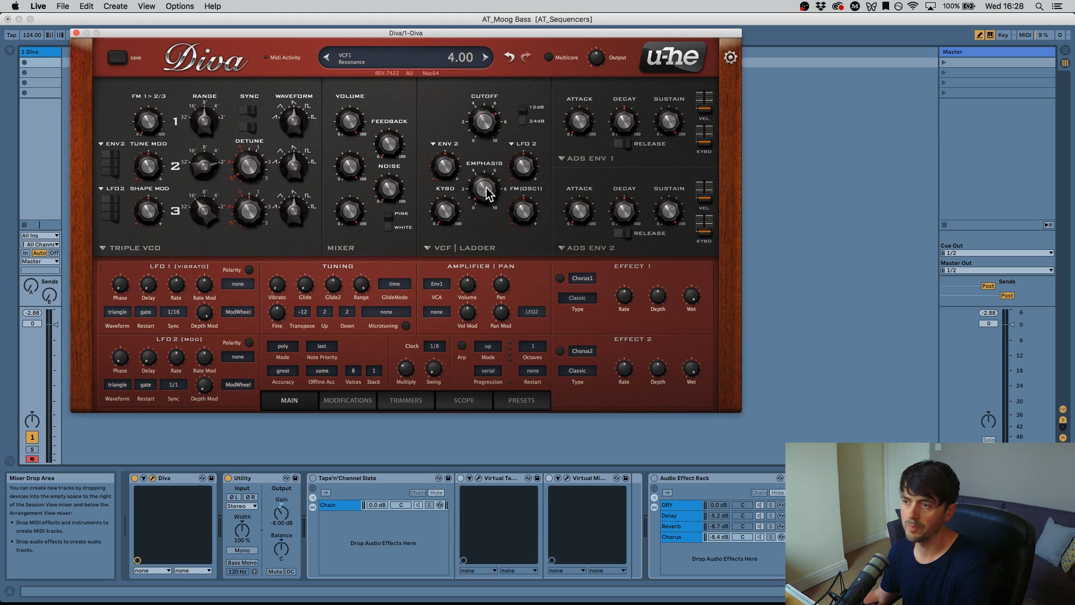
drag(489, 128, 484, 140)
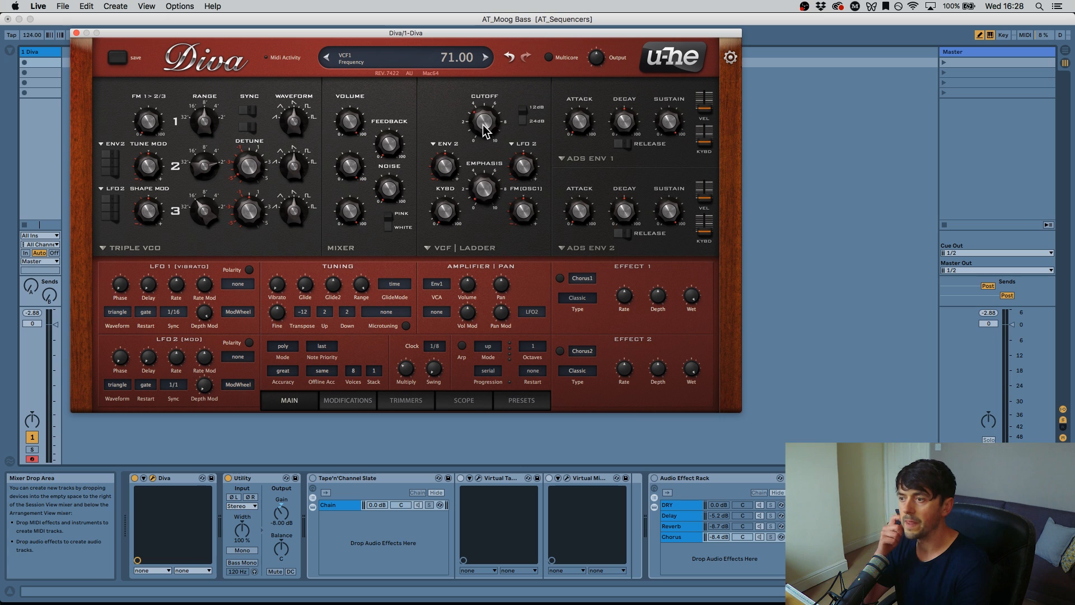
Step: Set envelope 2's modulation depth on the filter to 34.00, adjusting envelope 2's decay and the filter cutoff to match
drag(452, 157, 452, 150)
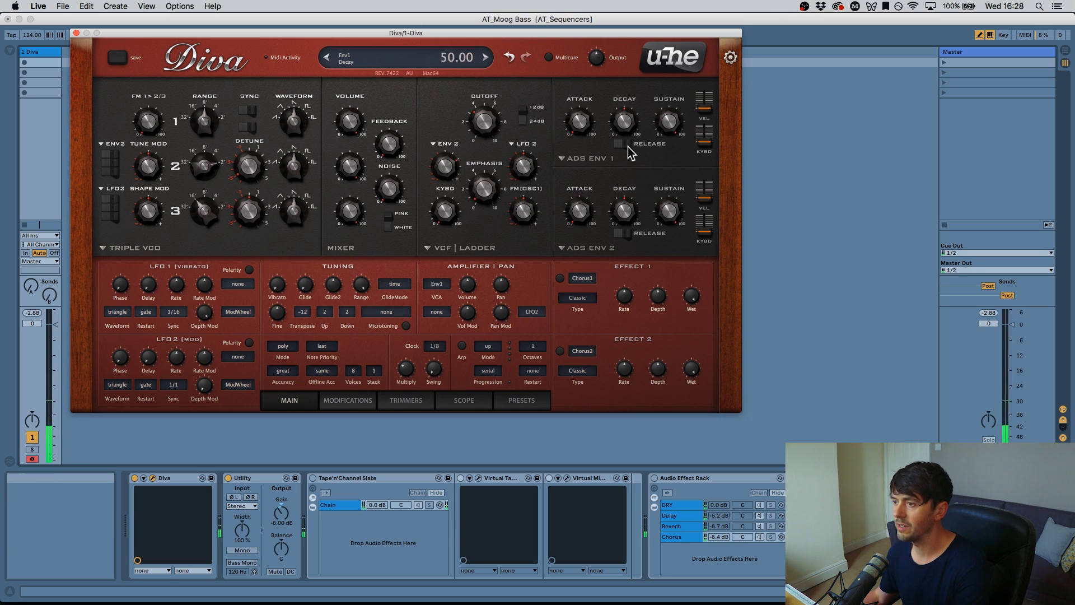
drag(623, 226, 622, 217)
drag(447, 154, 447, 163)
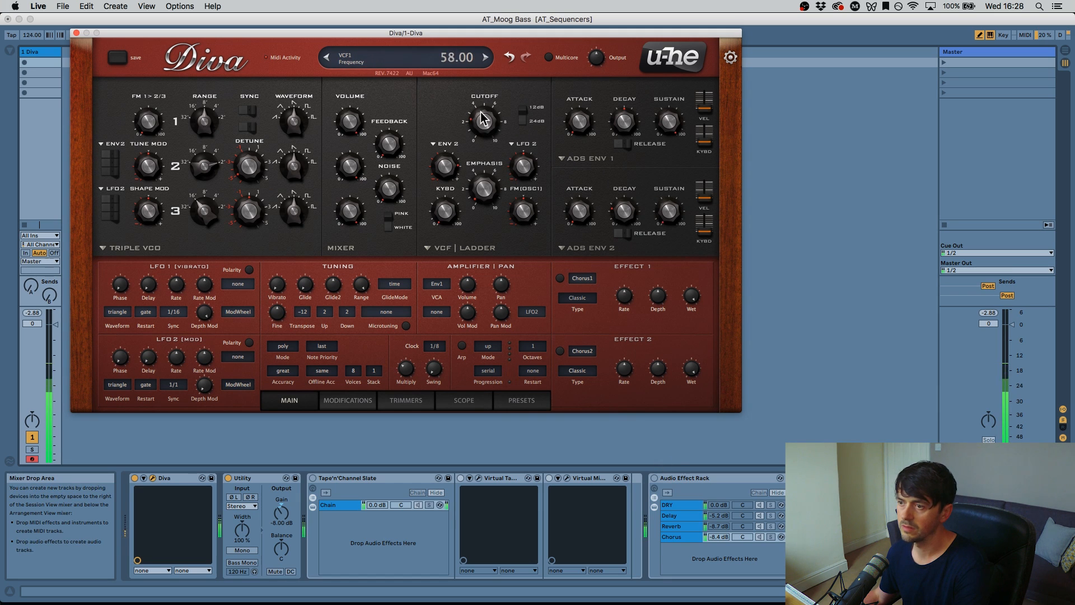
drag(631, 220, 628, 186)
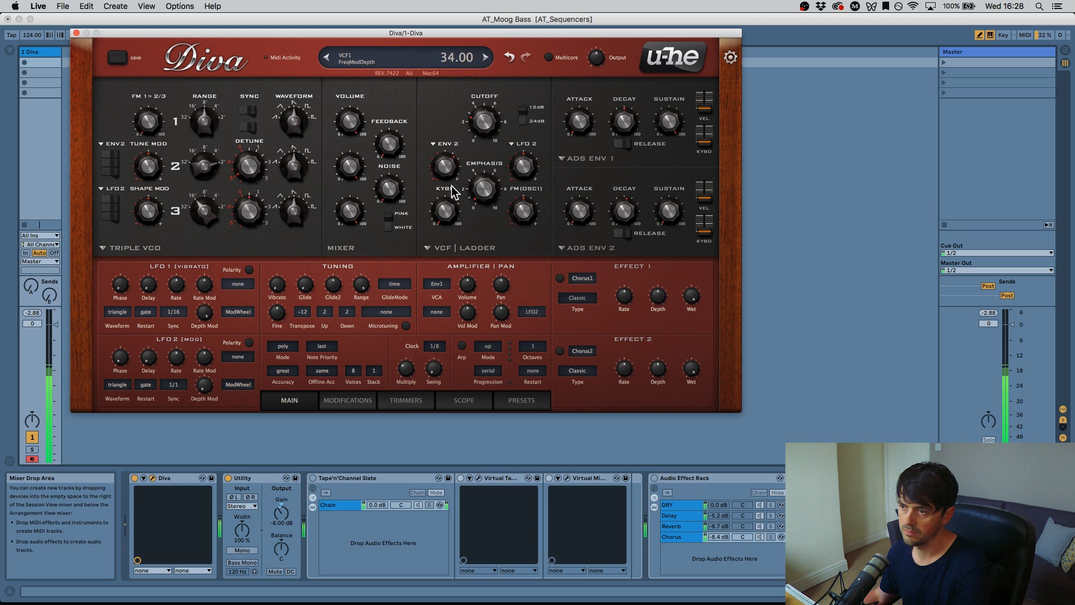
mouse_move(485, 95)
mouse_down()
mouse_move(484, 66)
mouse_move(485, 128)
mouse_move(478, 108)
mouse_up()
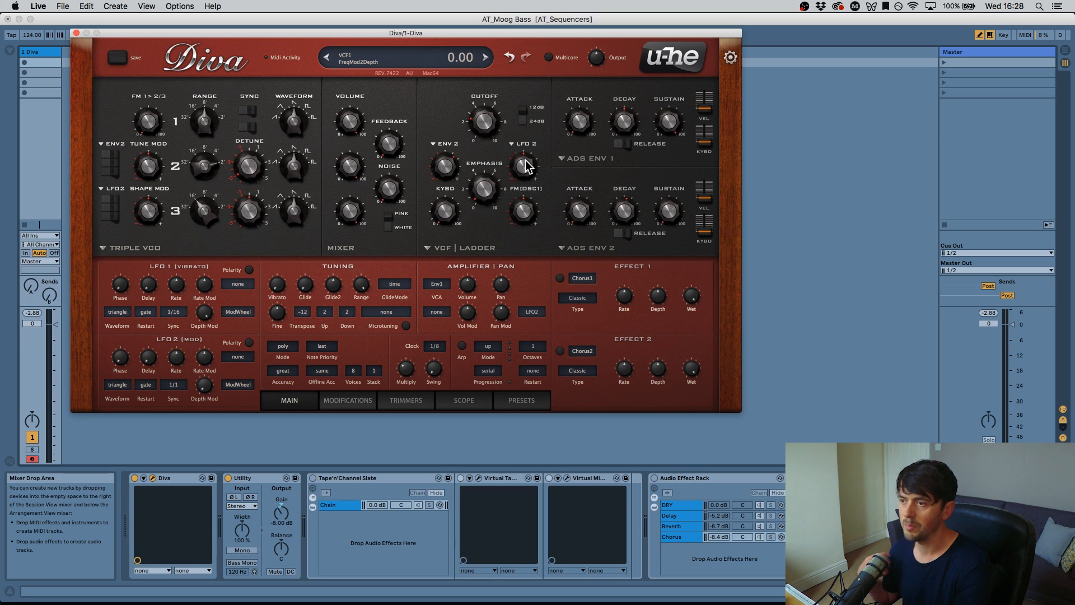
Step: Raise LFO 2's modulation depth on the filter above 18.00 and open up the cutoff
drag(525, 170, 522, 165)
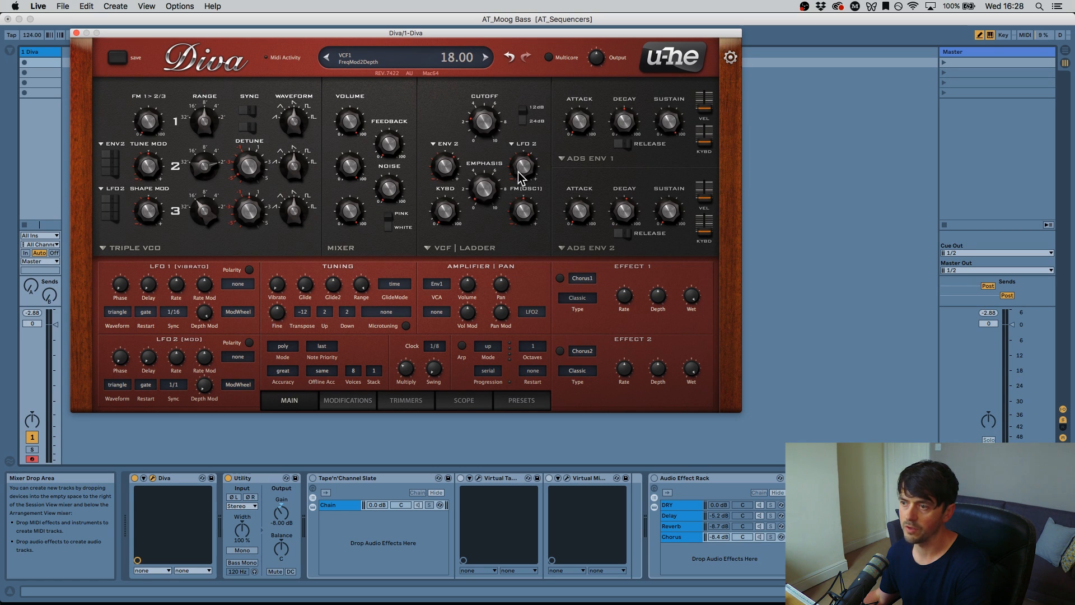
drag(522, 169, 521, 162)
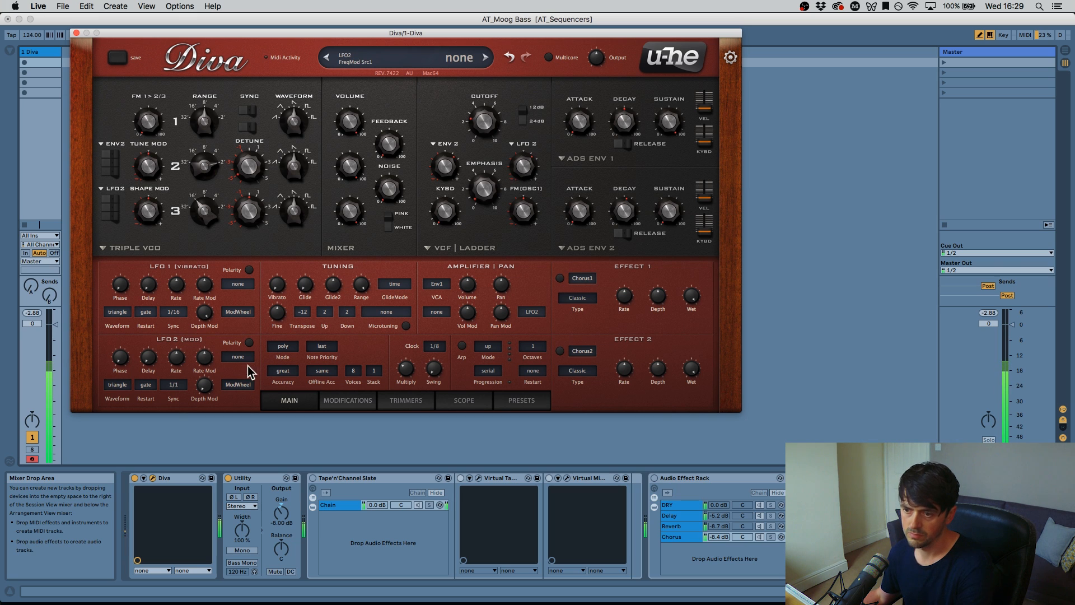
drag(496, 118, 489, 100)
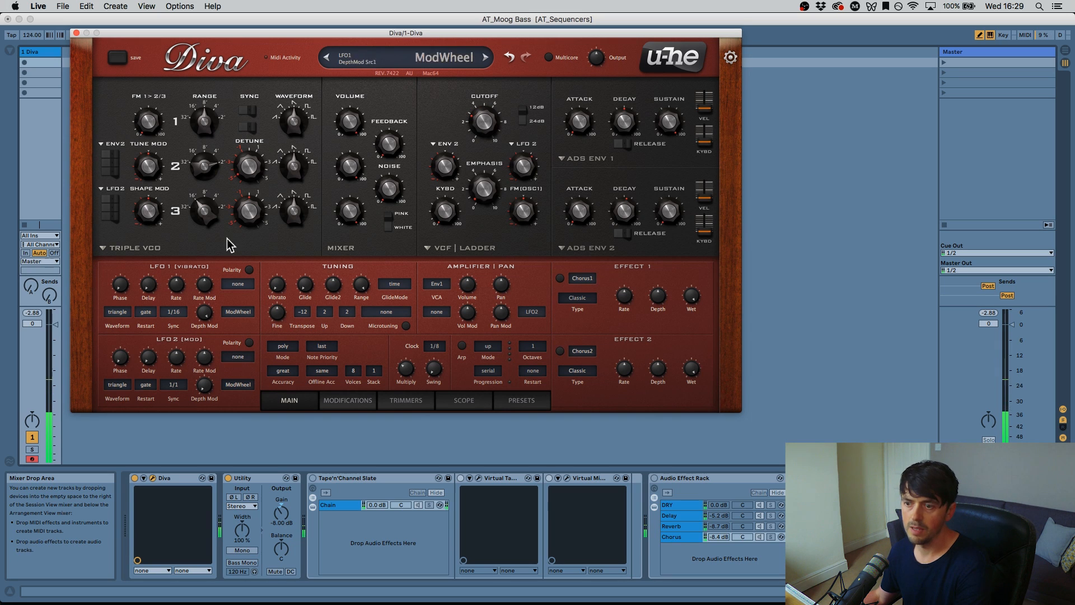
Step: Set LFO 2's sync rate to 1/4 dot and its waveform to sine
click(174, 385)
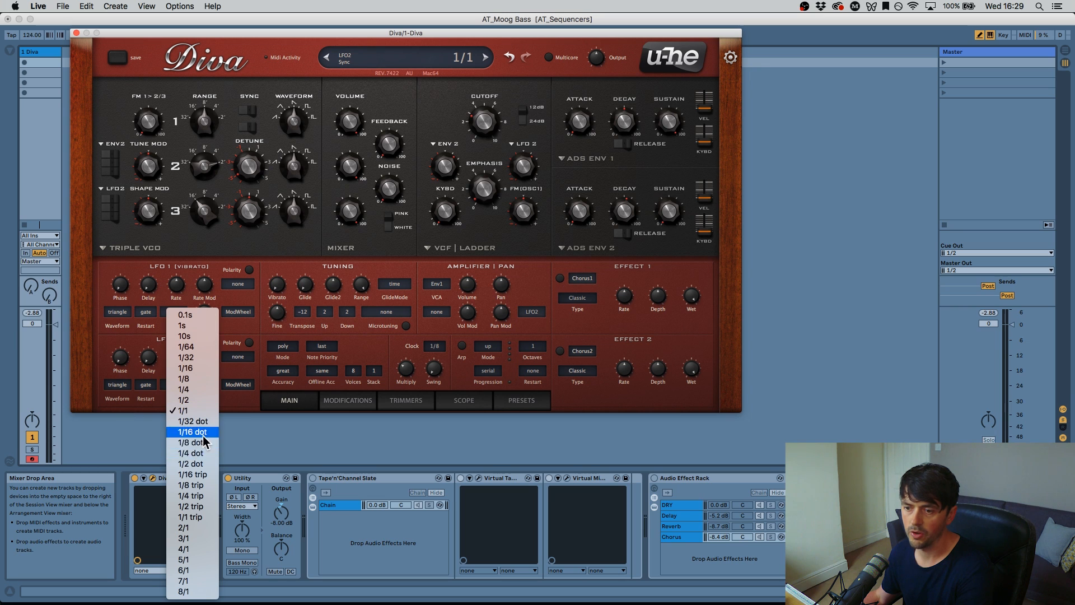
click(200, 456)
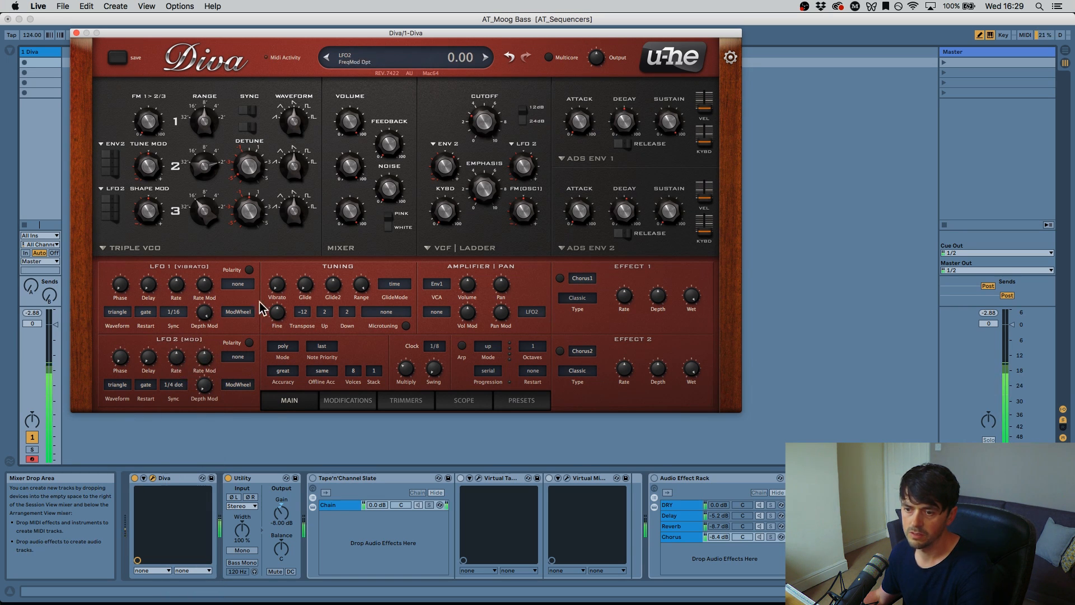
click(133, 386)
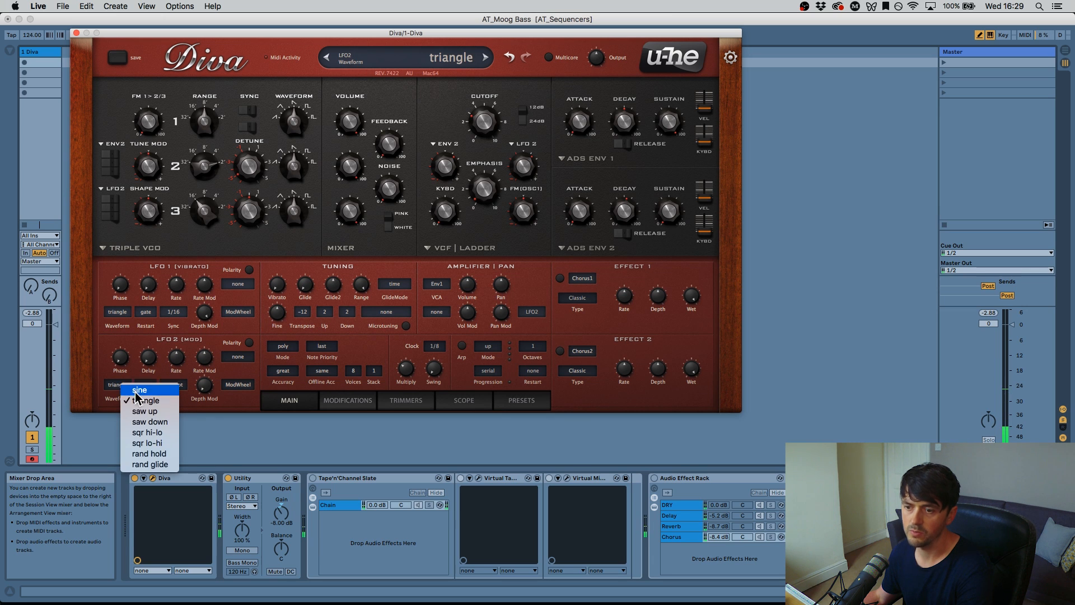
click(137, 390)
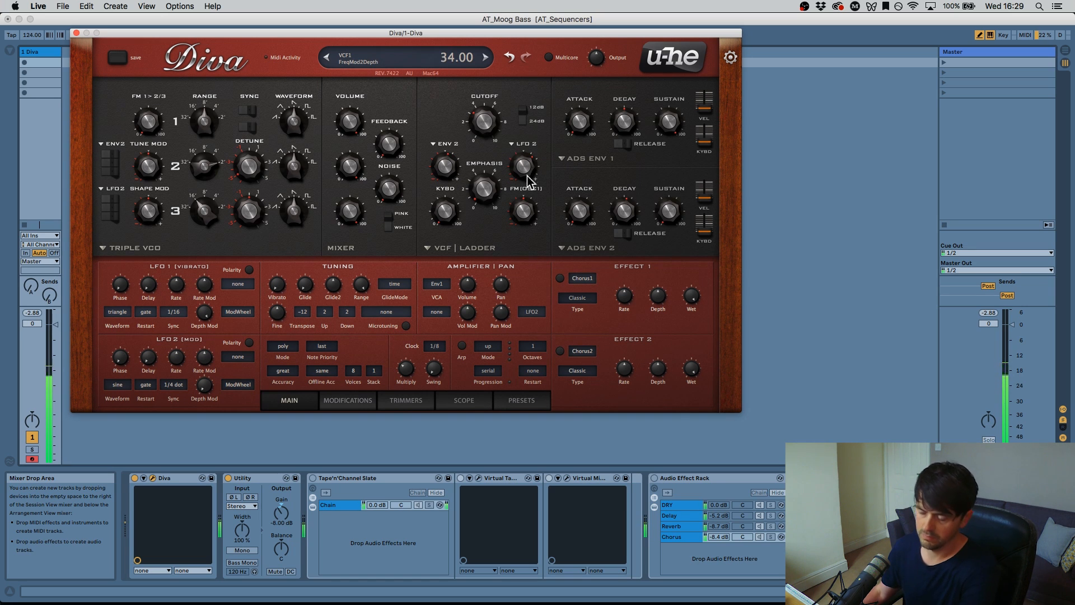
Step: Set LFO 2's sync rate to 1/8 dot and readjust its modulation depth on the filter along with the cutoff
drag(528, 156, 528, 164)
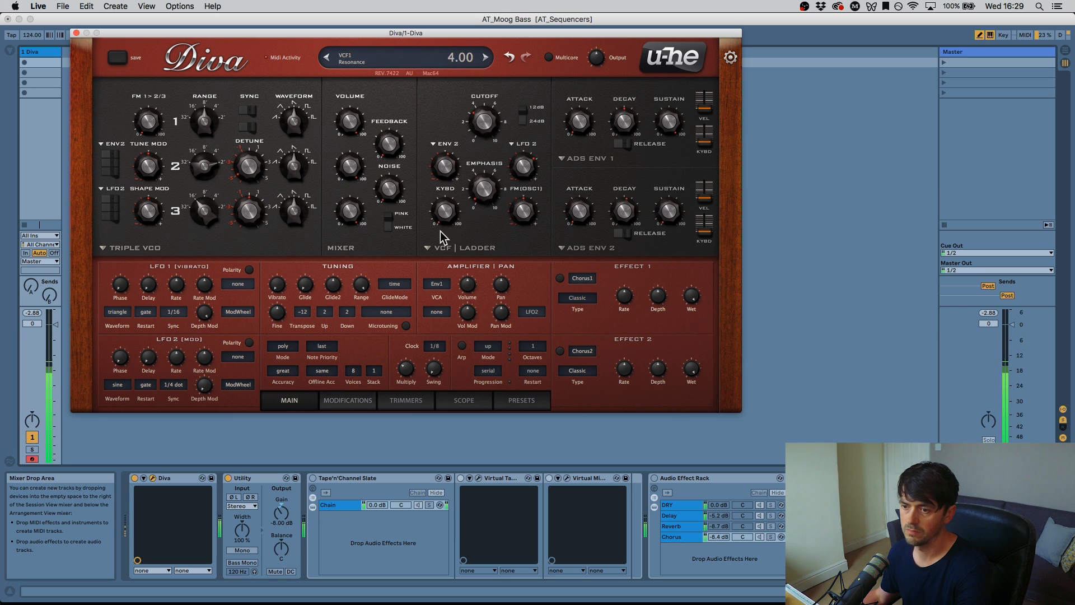
click(169, 385)
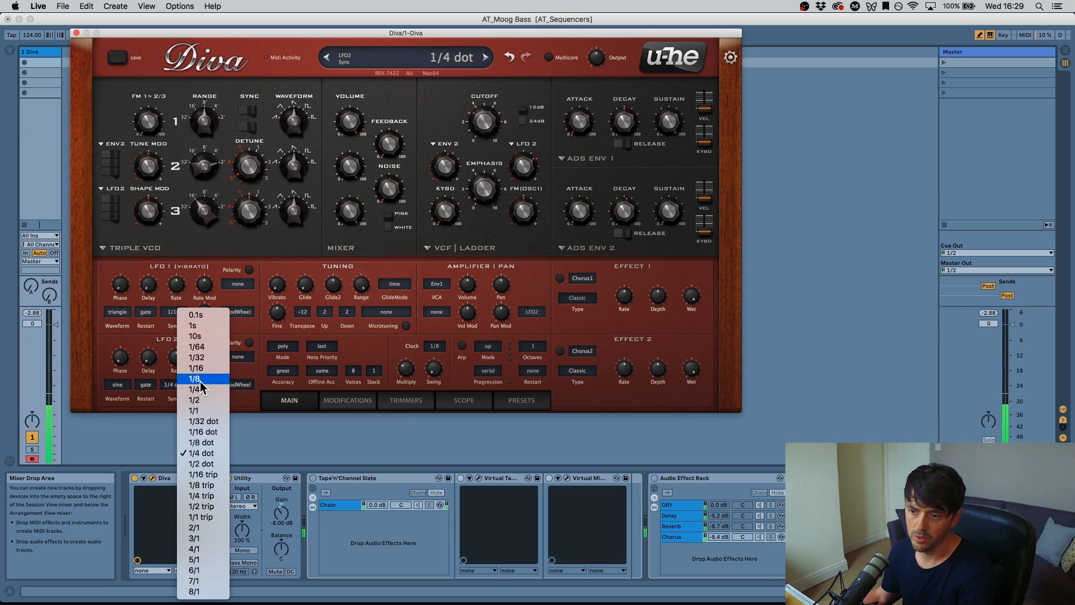
click(218, 443)
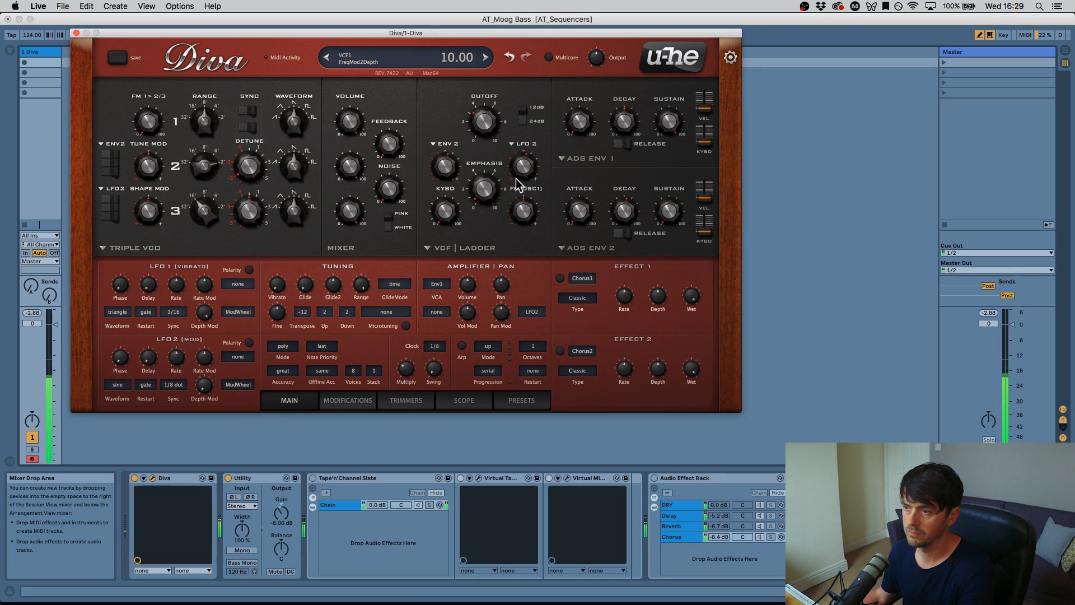
drag(500, 128, 495, 115)
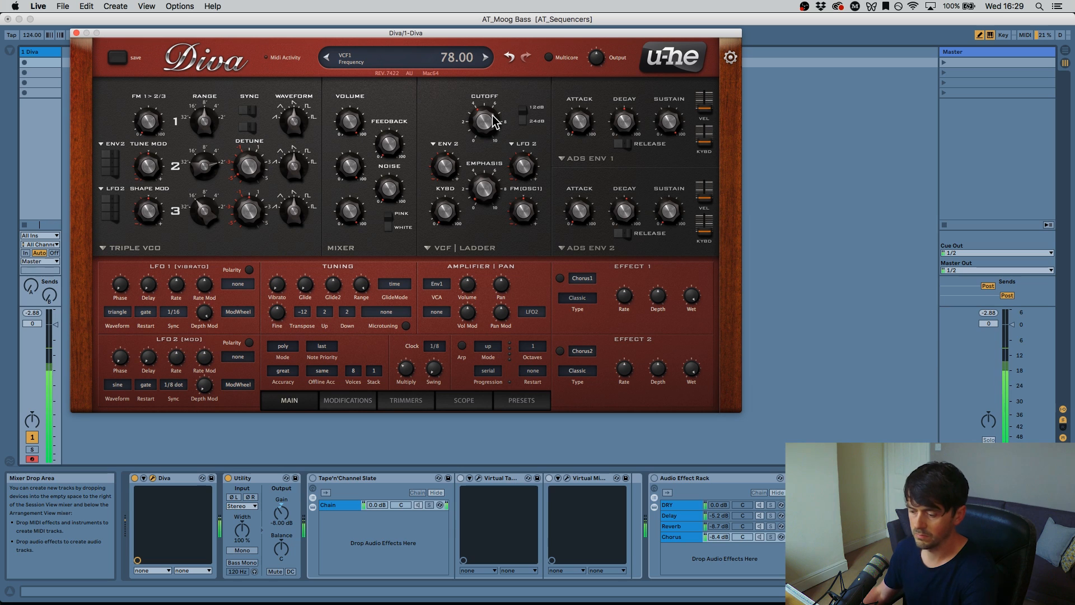
drag(493, 114, 494, 143)
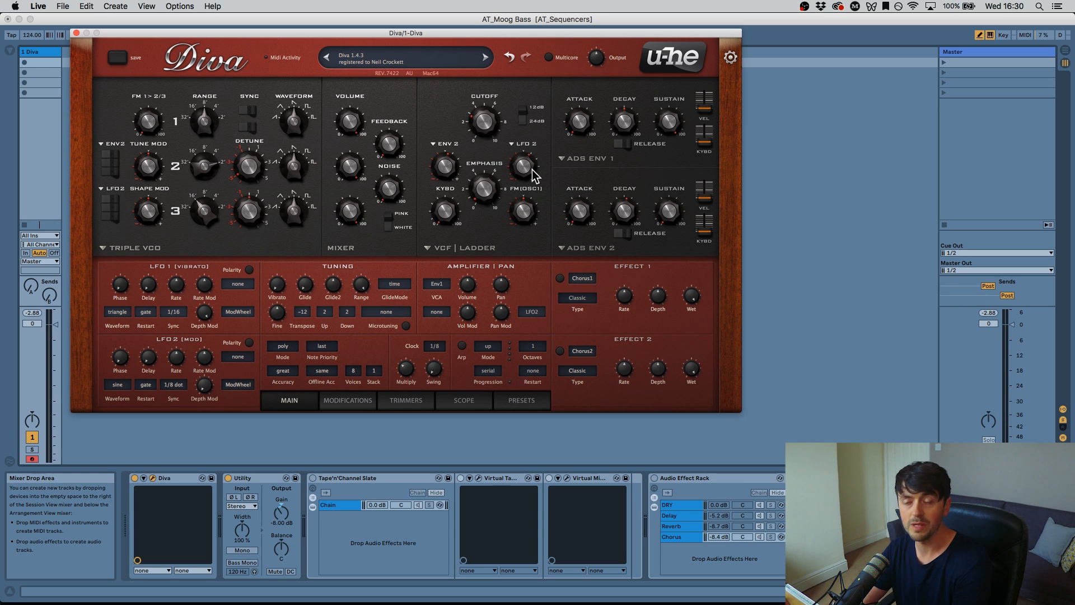
Step: Try LFO 2 with a 0.1s sync setting and adjust its rate by ear
mouse_move(529, 163)
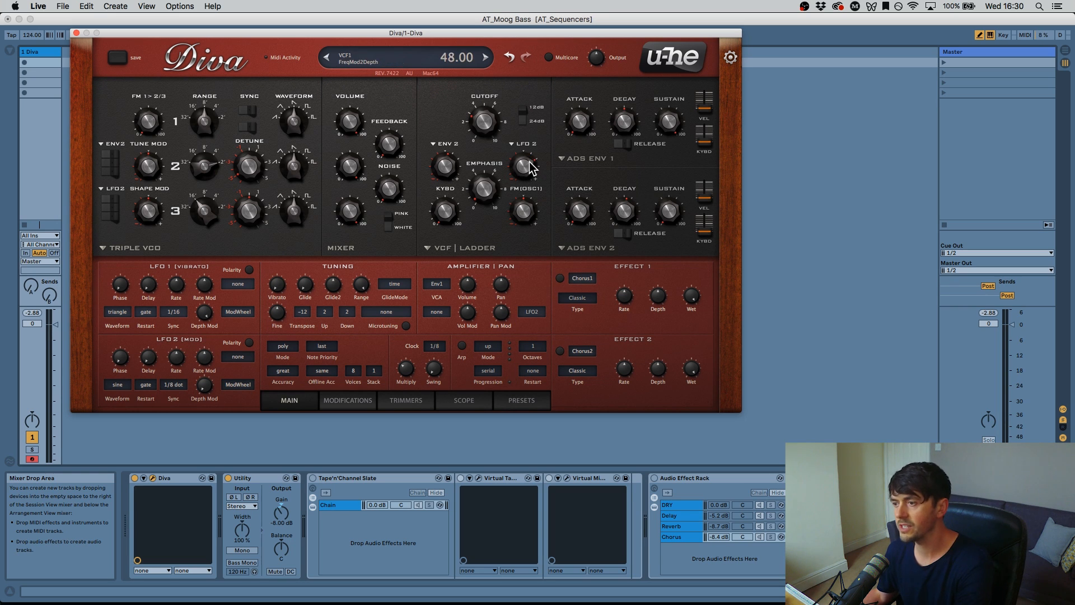
click(177, 392)
click(167, 387)
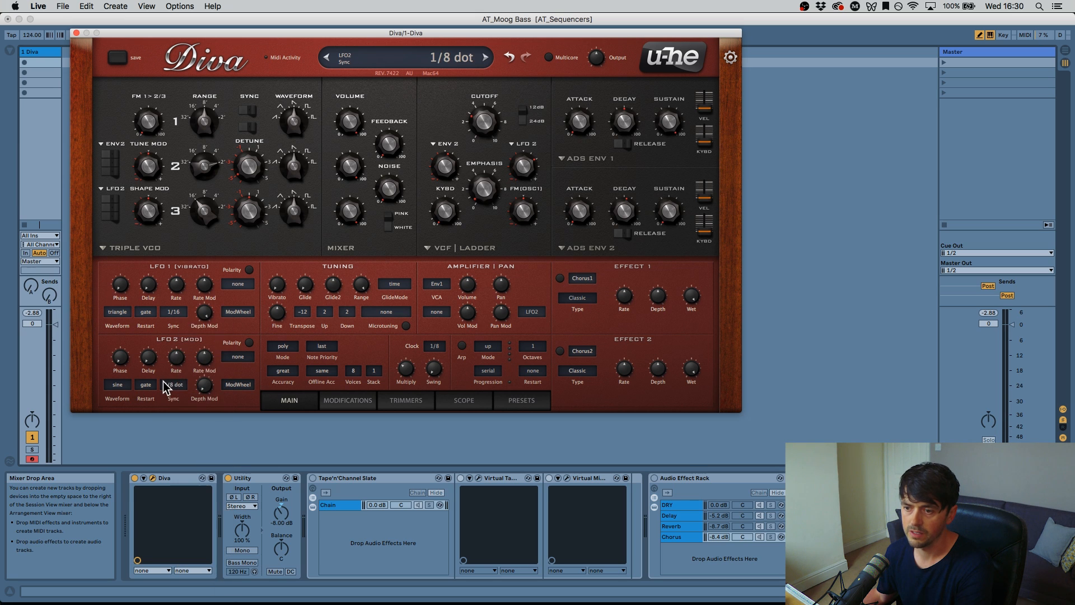
click(177, 387)
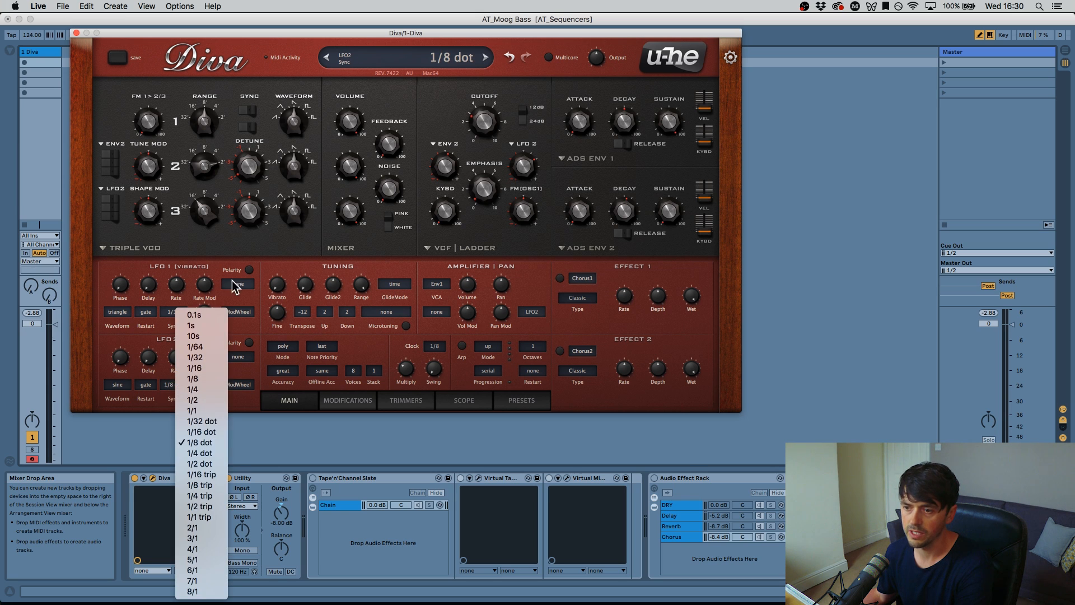
click(214, 320)
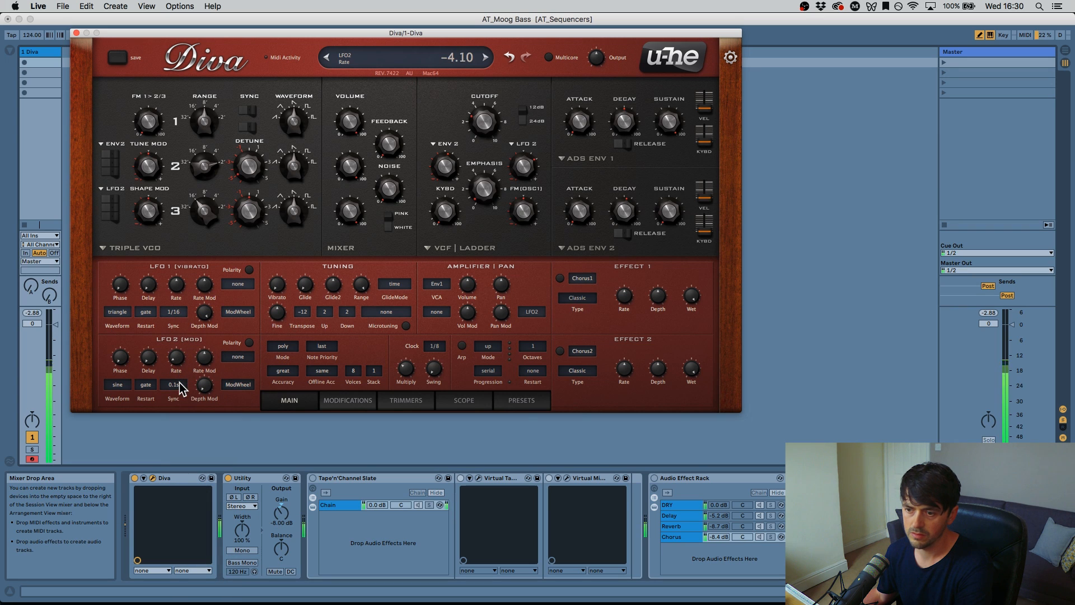
mouse_move(178, 361)
mouse_down()
mouse_move(171, 330)
mouse_move(169, 347)
mouse_up()
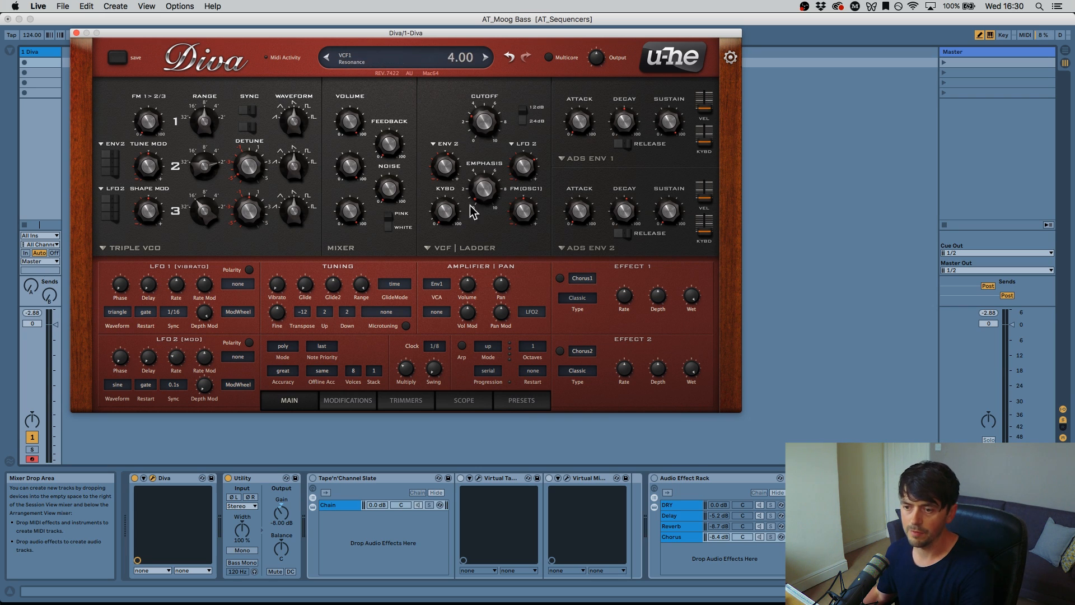
Step: Return LFO 2's sync rate to 1/8 dot and change its waveform to saw down
click(186, 378)
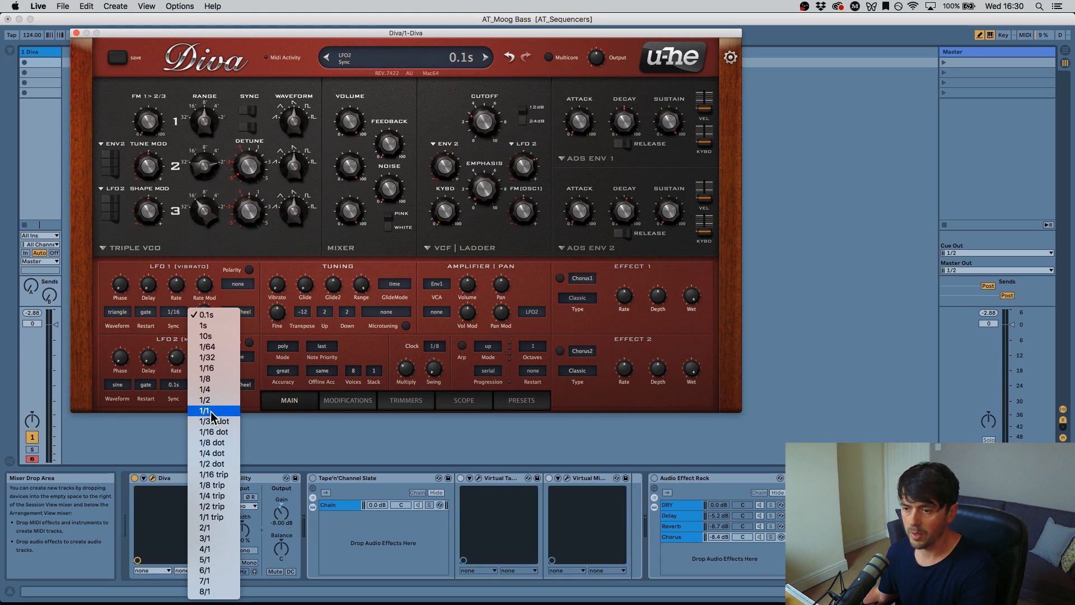
click(207, 443)
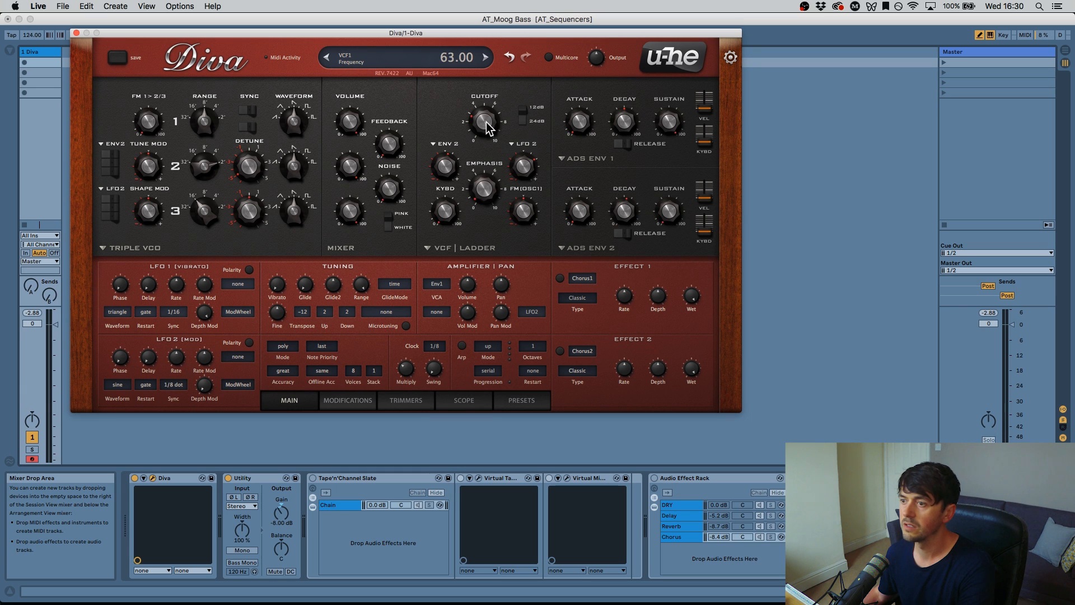
click(115, 386)
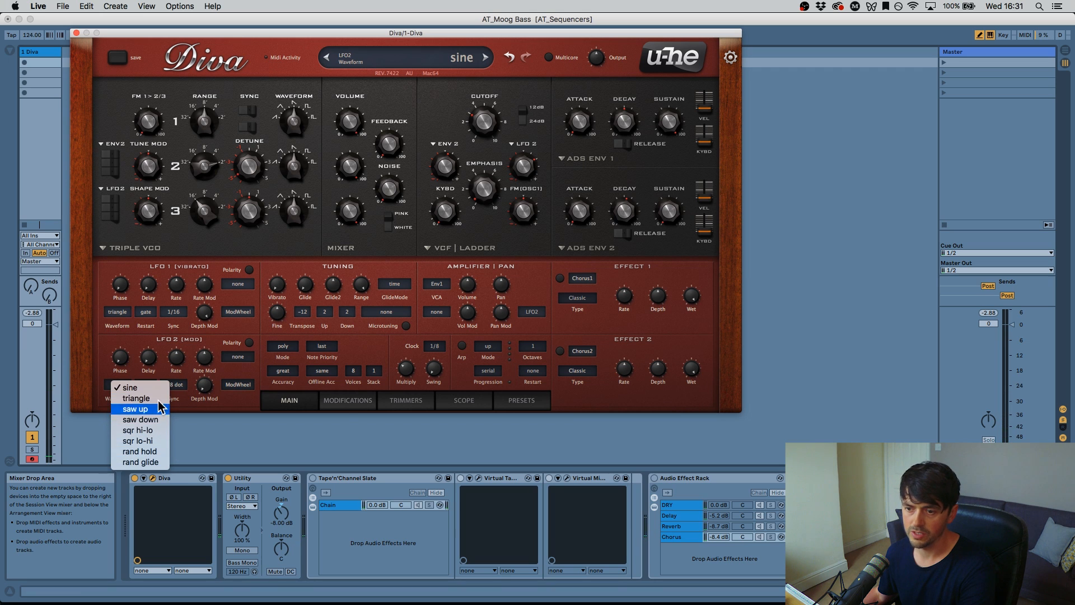
click(159, 424)
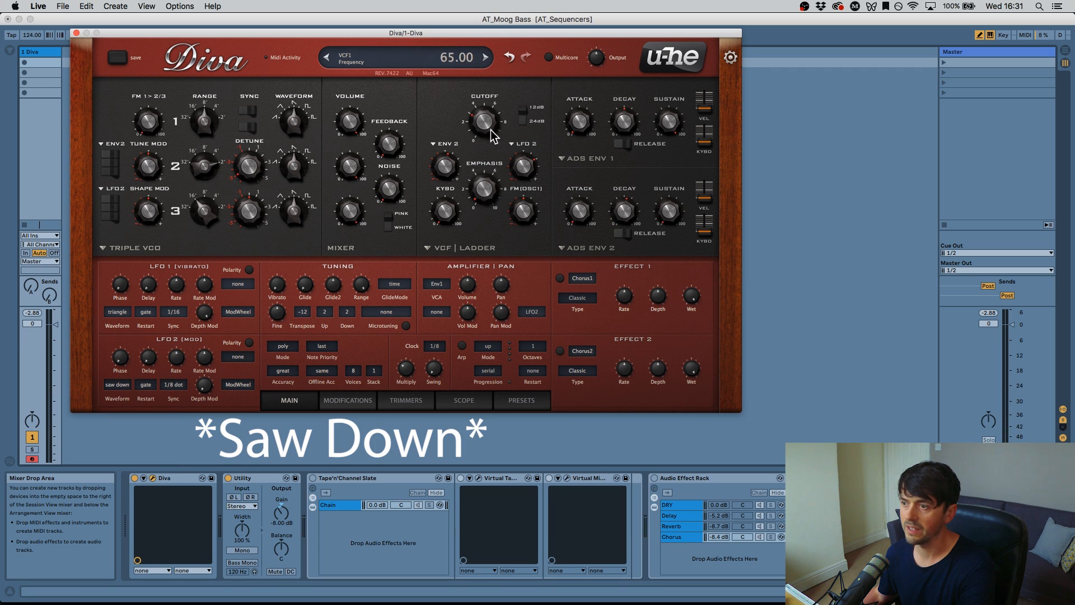
Step: Rebalance the filter cutoff and LFO 2's modulation depth on the filter, and adjust the glide amount
drag(493, 127, 488, 130)
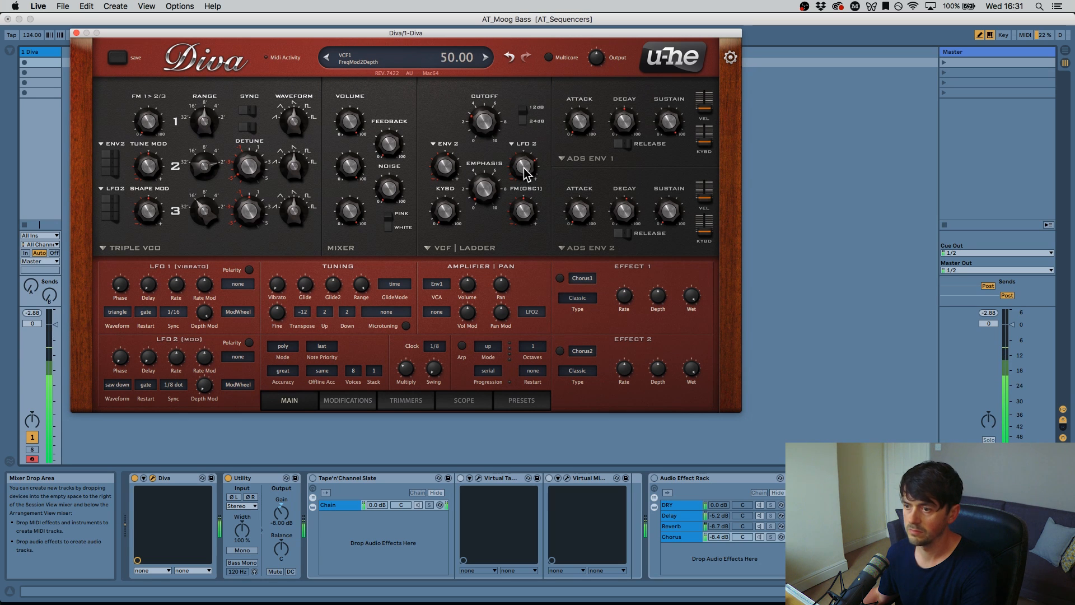
mouse_move(305, 289)
mouse_down()
mouse_move(309, 253)
mouse_move(307, 297)
mouse_up()
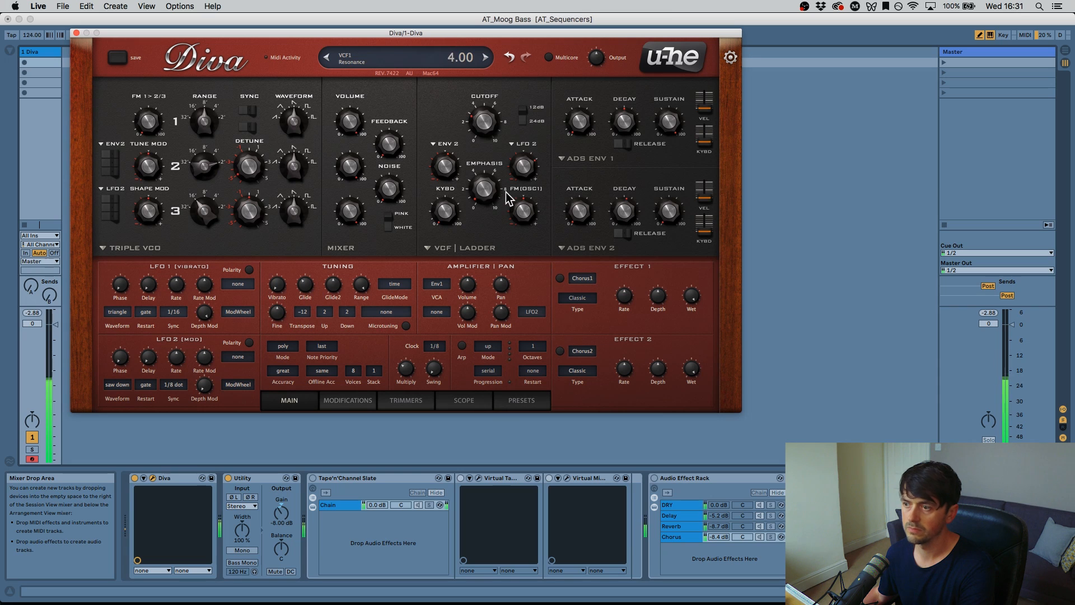
drag(526, 176, 526, 169)
drag(480, 127, 475, 116)
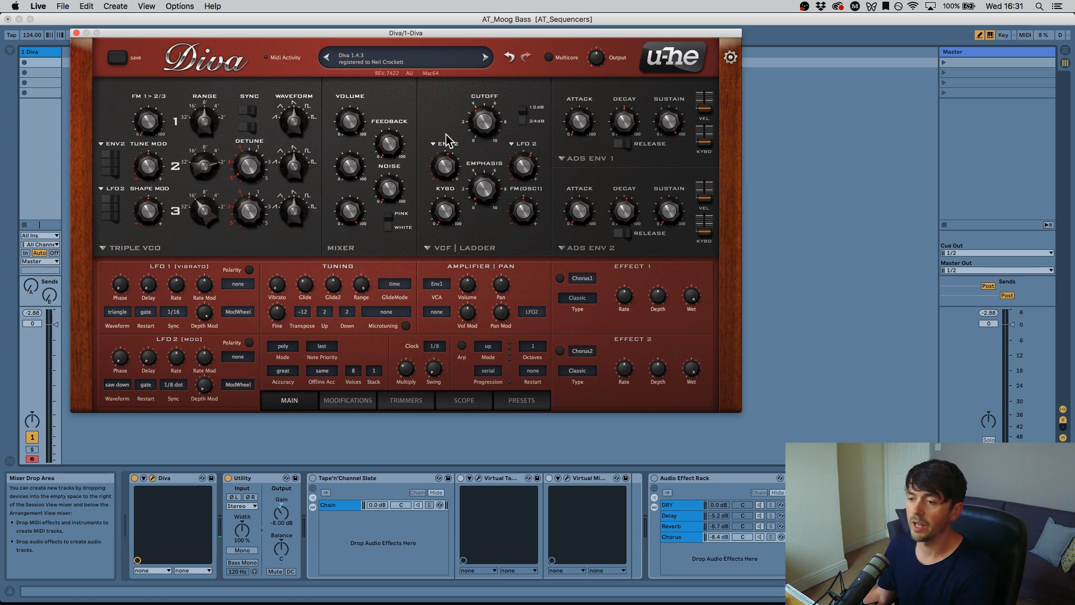
Step: Switch the voice mode to mono and open up the filter cutoff
click(293, 353)
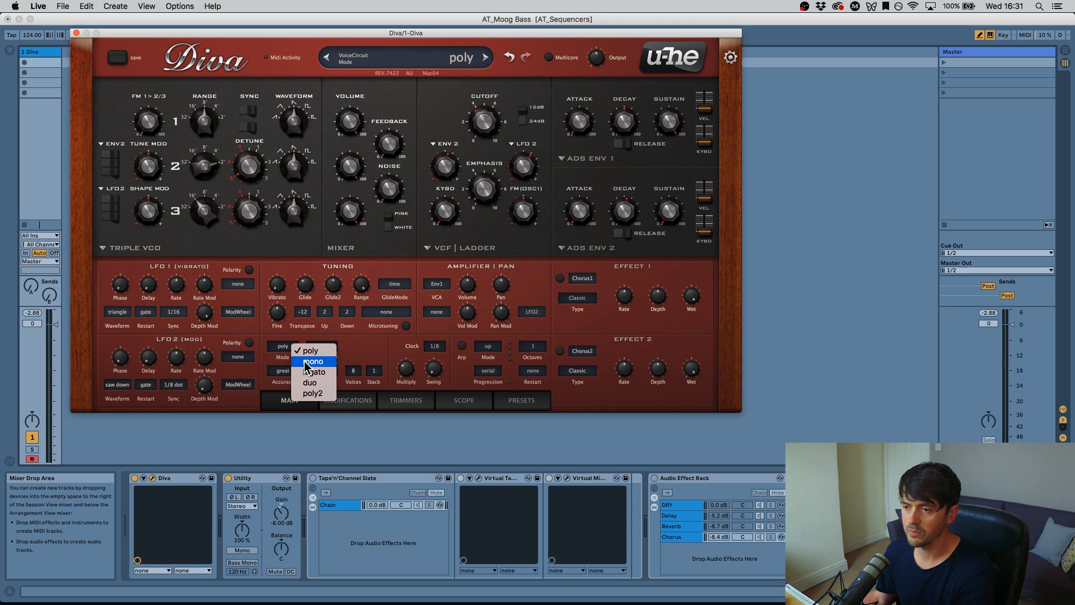
click(309, 362)
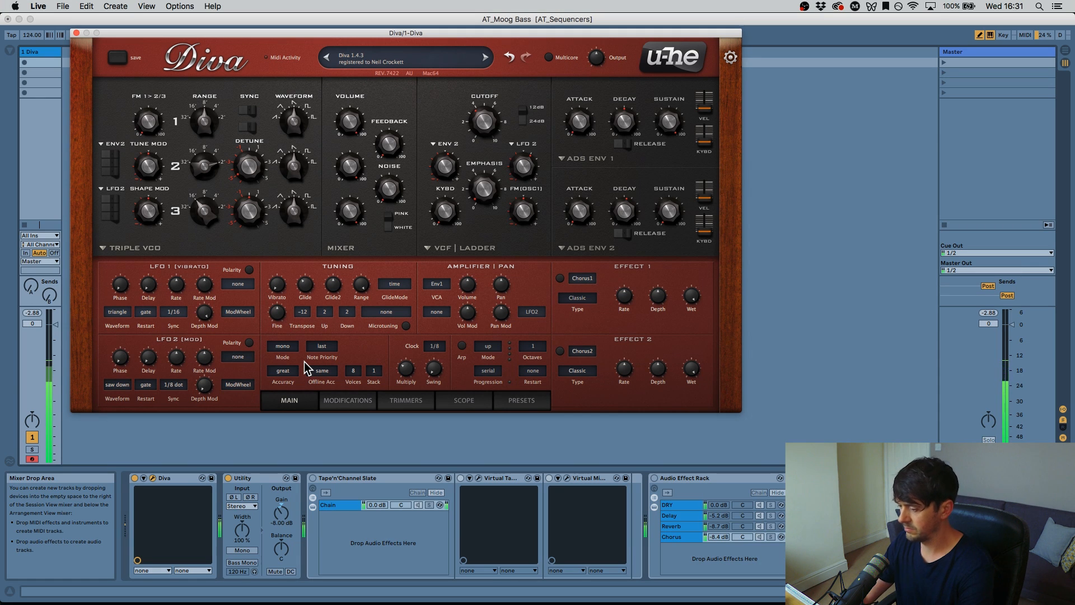
drag(475, 136, 483, 114)
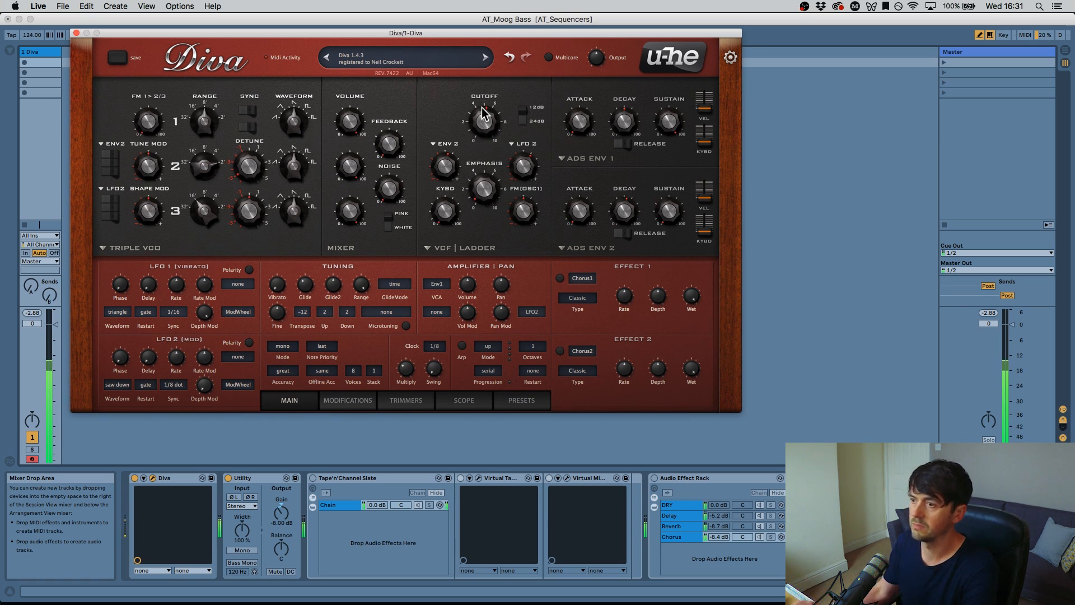
drag(483, 112, 485, 100)
Step: Sweep the filter cutoff while varying the noise level, both envelopes' decay and LFO 2's modulation depth on the filter
drag(399, 181, 381, 109)
mouse_move(482, 113)
mouse_down()
mouse_move(479, 76)
mouse_move(488, 157)
mouse_move(485, 128)
mouse_up()
drag(625, 131, 627, 98)
drag(490, 115, 513, 122)
drag(631, 221, 623, 200)
mouse_move(523, 168)
mouse_down()
mouse_move(521, 132)
mouse_move(523, 183)
mouse_up()
drag(500, 145, 491, 82)
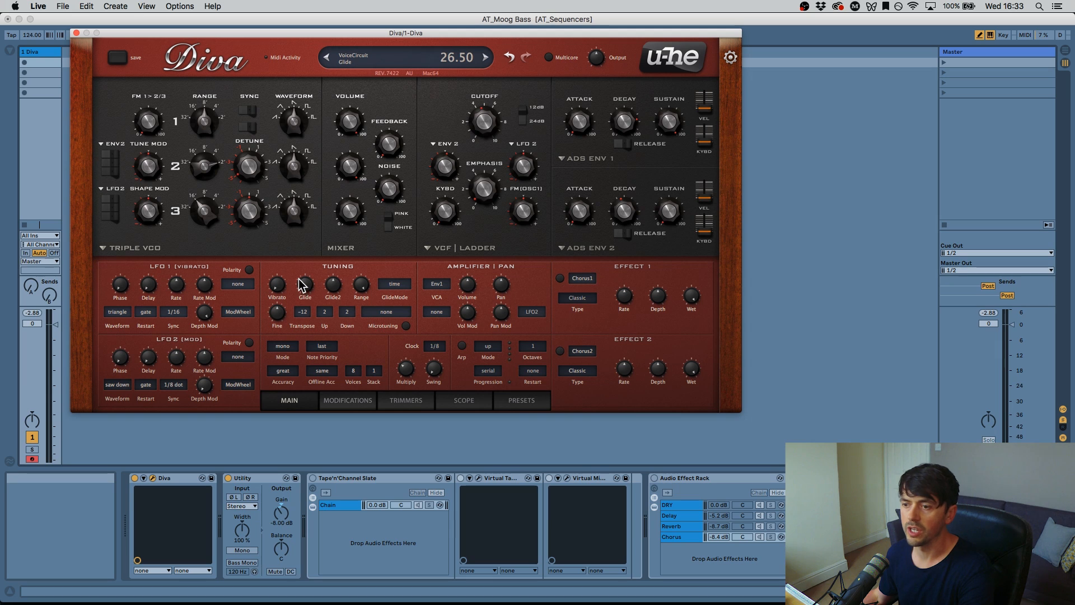
Step: Raise the filter cutoff to 101.00 and vary the glide amount up to 57.00 and back down
mouse_move(304, 290)
mouse_down()
mouse_move(304, 299)
mouse_move(297, 241)
mouse_move(300, 297)
mouse_up()
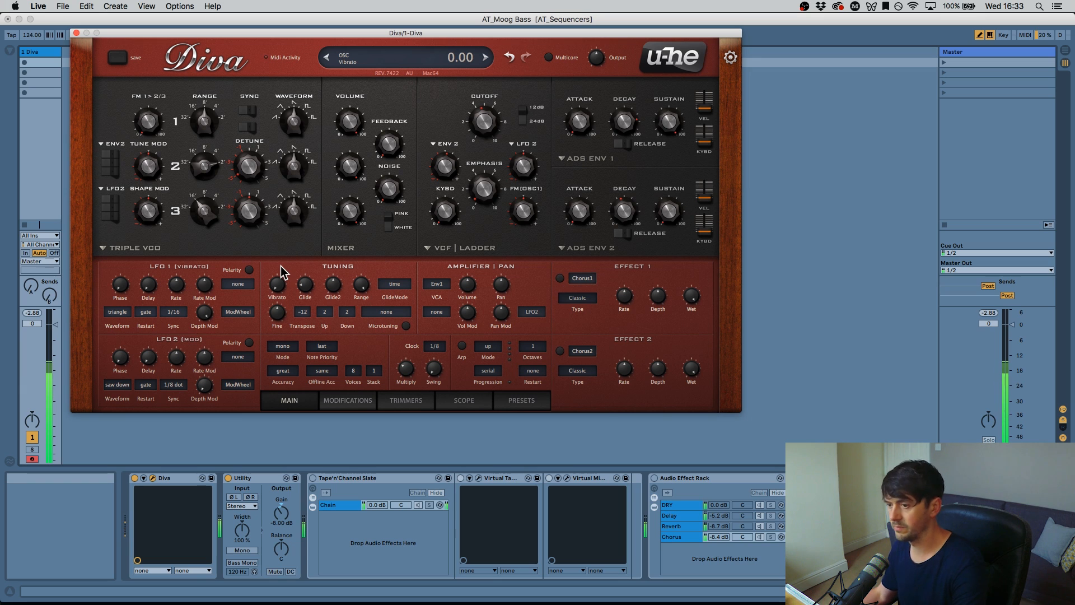
drag(485, 130, 484, 109)
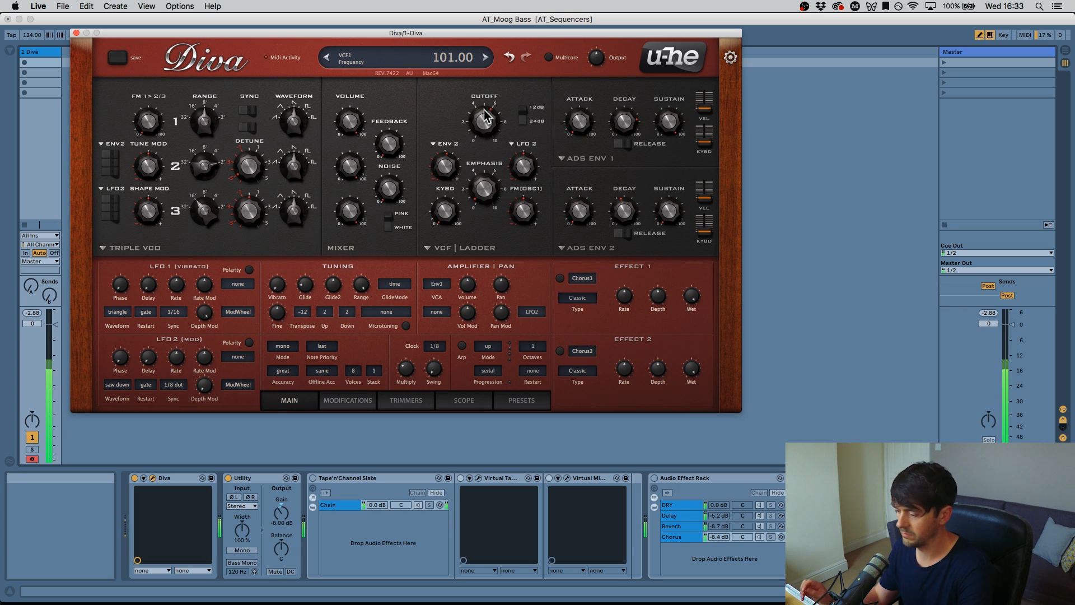
drag(314, 285, 314, 277)
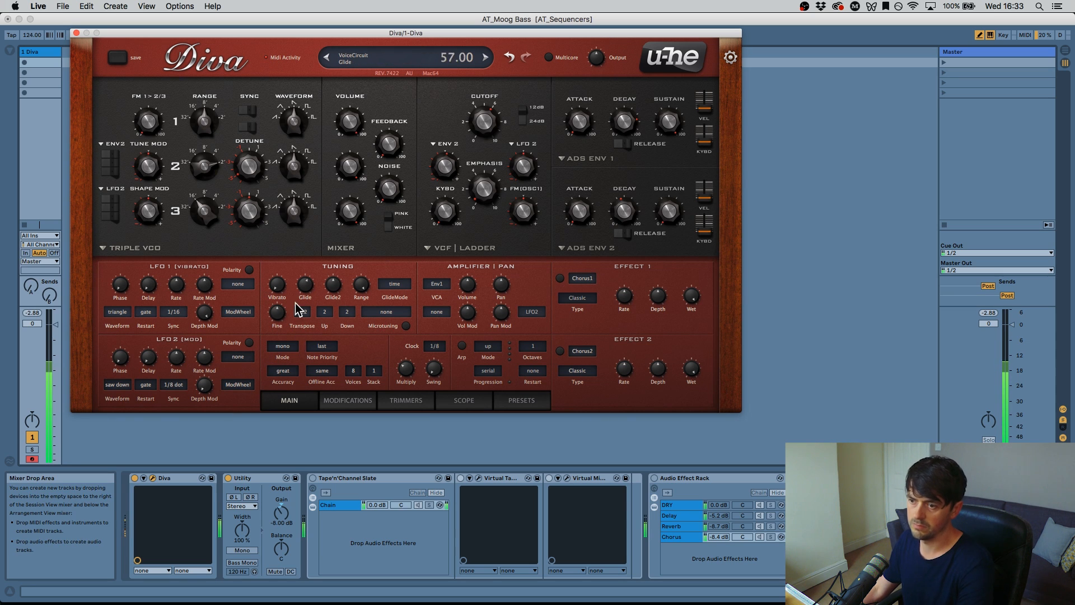
drag(297, 309, 300, 357)
drag(311, 288, 311, 279)
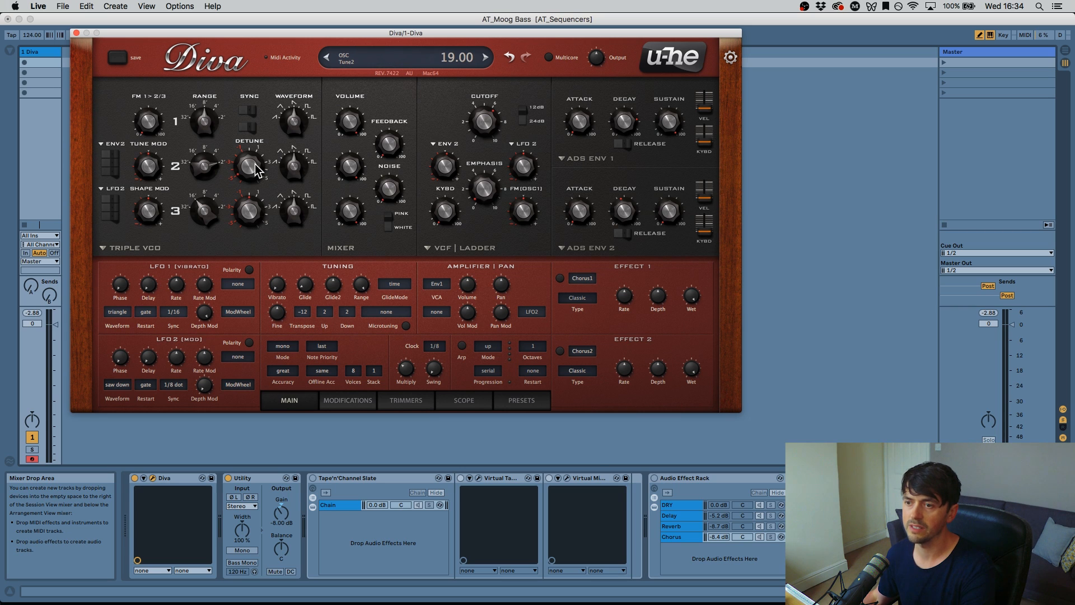
Step: Fine-tune the detune of oscillators 2 and 3, with oscillator 2 at 19.13, and rework the filter cutoff to 90.50
drag(257, 169, 255, 170)
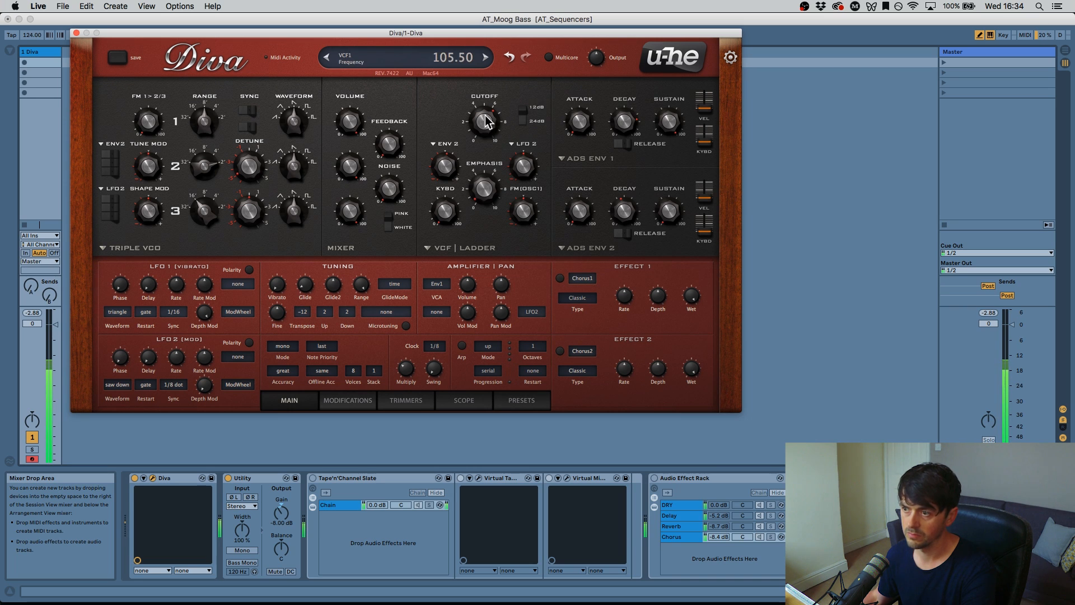
drag(267, 214, 262, 202)
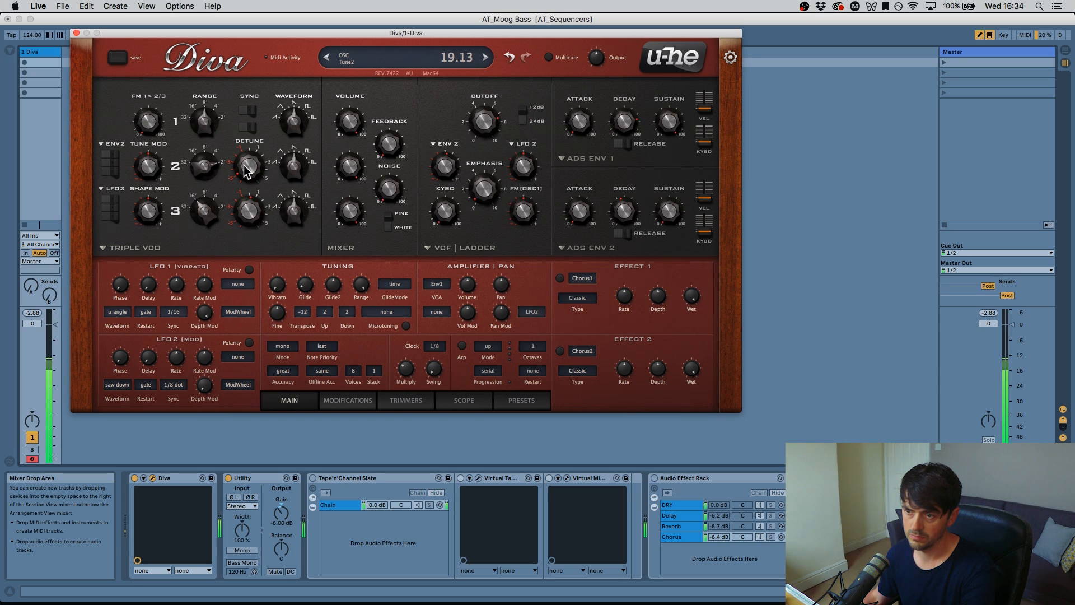
drag(248, 205, 248, 200)
drag(481, 103, 484, 81)
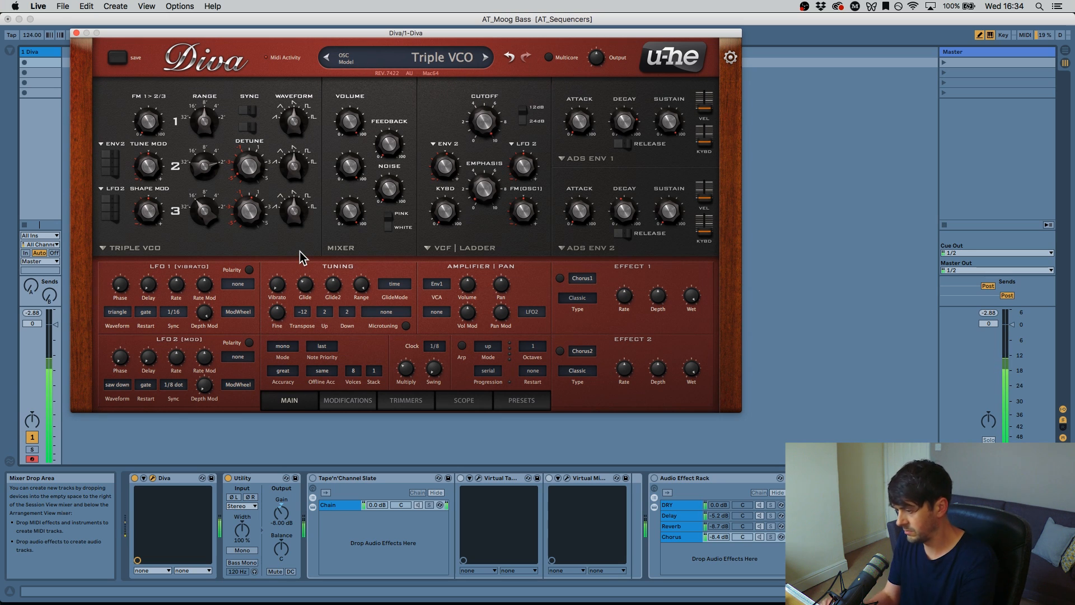
drag(480, 145, 494, 124)
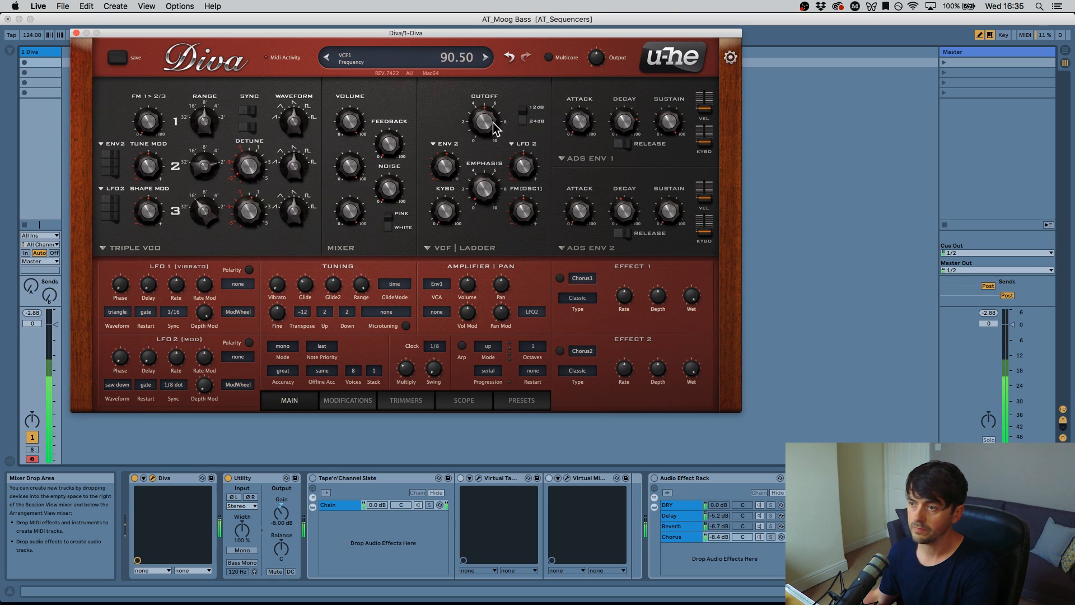
Step: Sweep oscillator 2's detune up to 23.97 and oscillator 3's down to -11.59, nudging the filter cutoff
drag(251, 178, 243, 61)
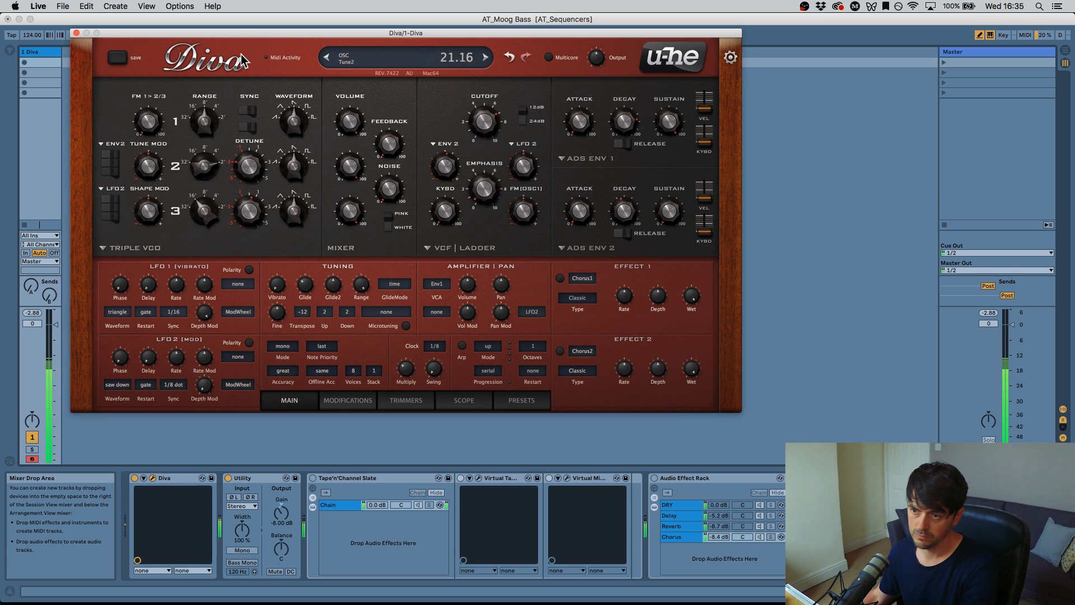
drag(242, 66, 237, 171)
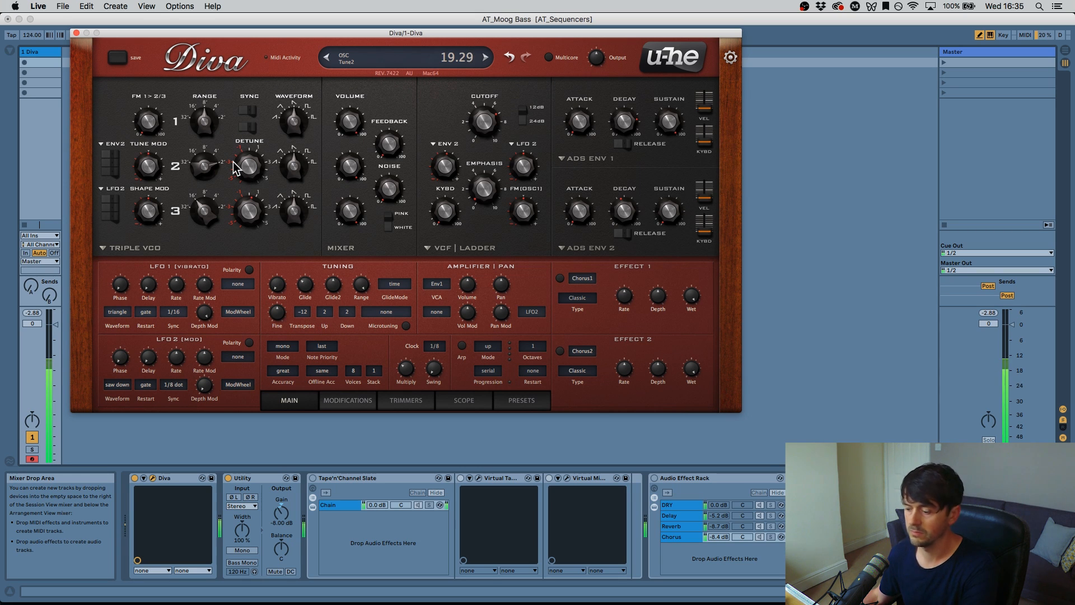
drag(234, 171, 245, 68)
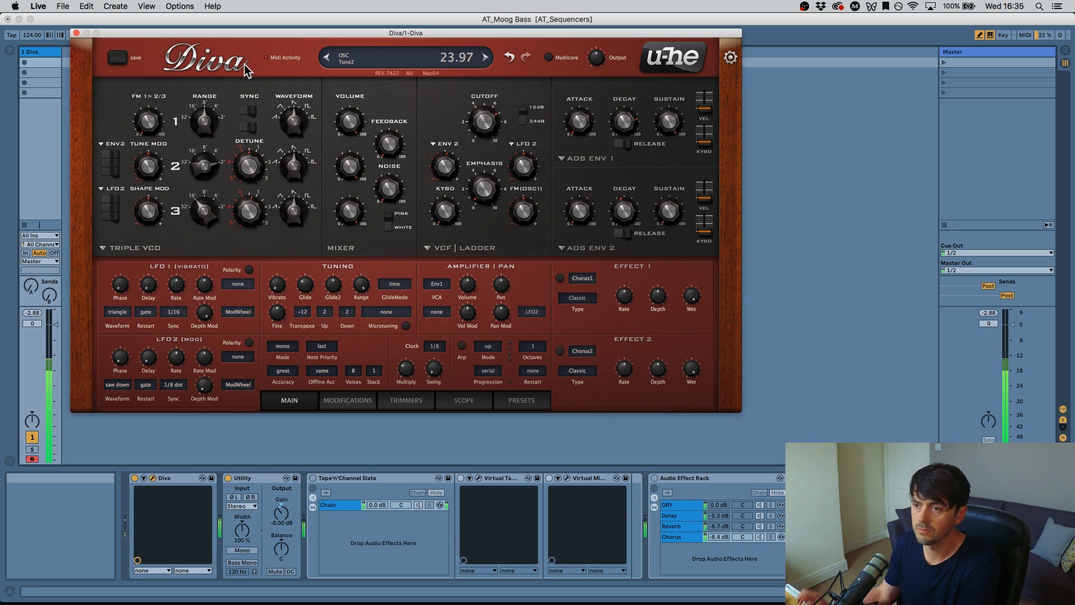
drag(235, 213, 227, 257)
drag(231, 300, 269, 448)
mouse_move(485, 122)
mouse_down()
mouse_move(483, 93)
mouse_move(475, 160)
mouse_move(487, 110)
mouse_move(485, 124)
mouse_up()
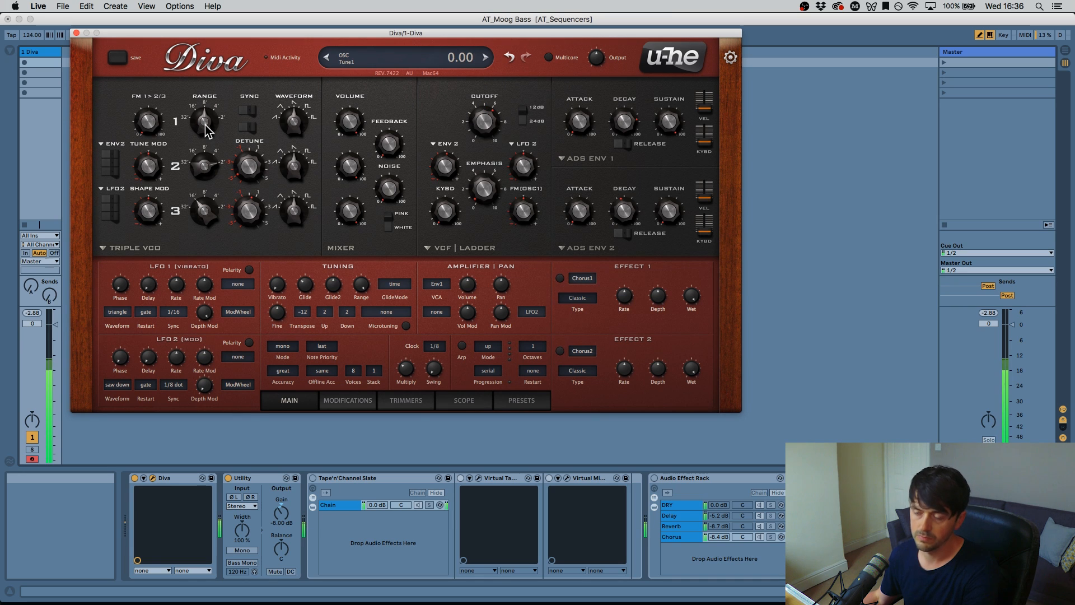
Step: Raise oscillator 1's range from the 8' to the 4' setting
mouse_move(207, 104)
mouse_down()
mouse_move(210, 30)
mouse_move(209, 172)
mouse_move(211, 61)
mouse_move(211, 84)
mouse_up()
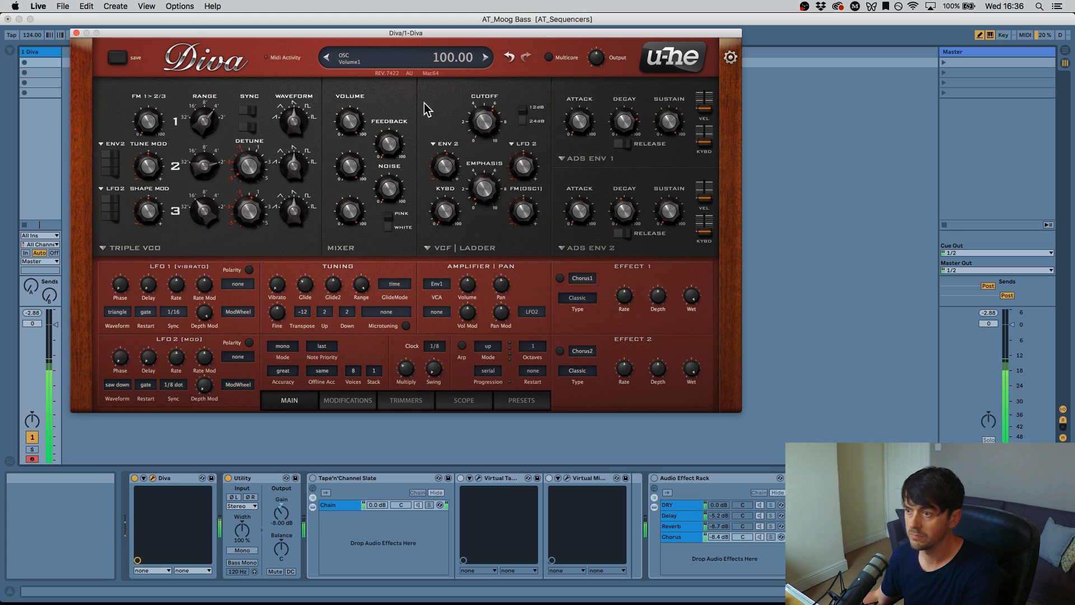
drag(178, 167, 204, 103)
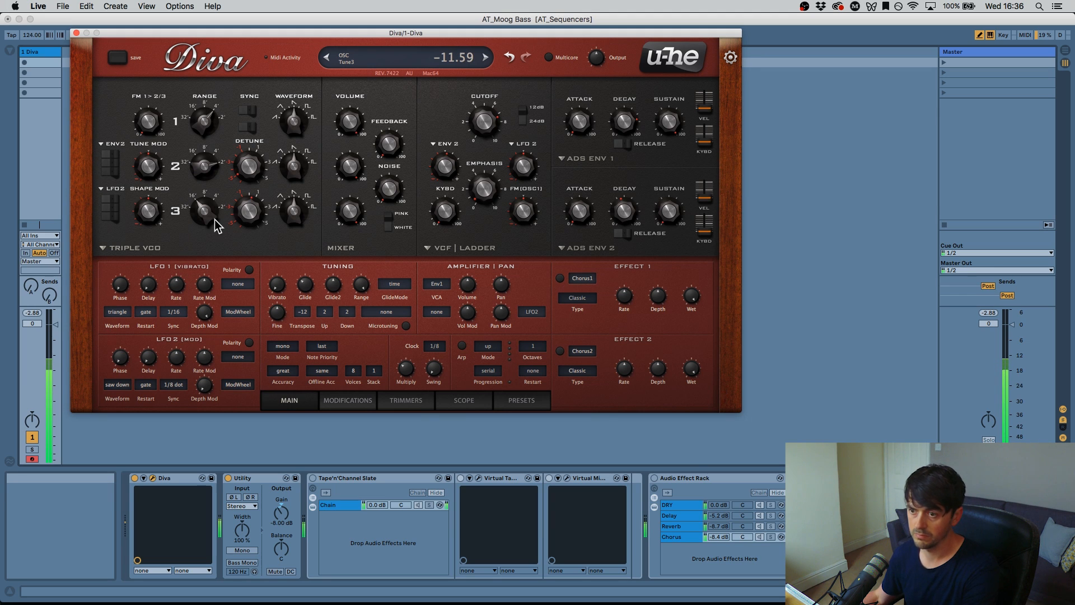
Step: Try different range settings on oscillators 1 and 3, returning oscillator 1's range to the 8' setting
drag(211, 218, 201, 82)
drag(202, 120, 200, 231)
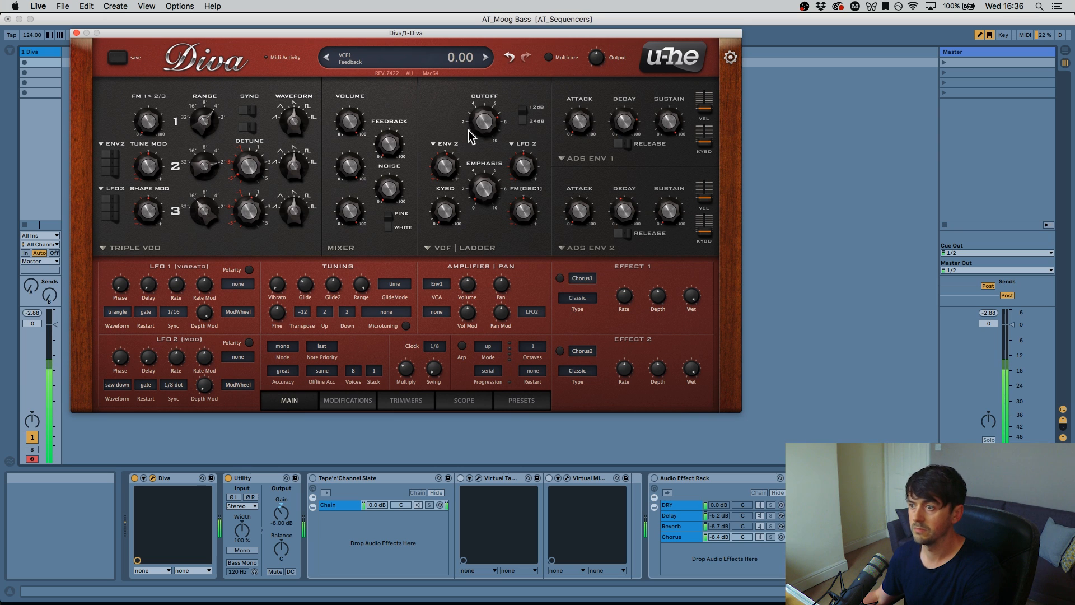
drag(183, 129, 201, 70)
drag(199, 112, 185, 171)
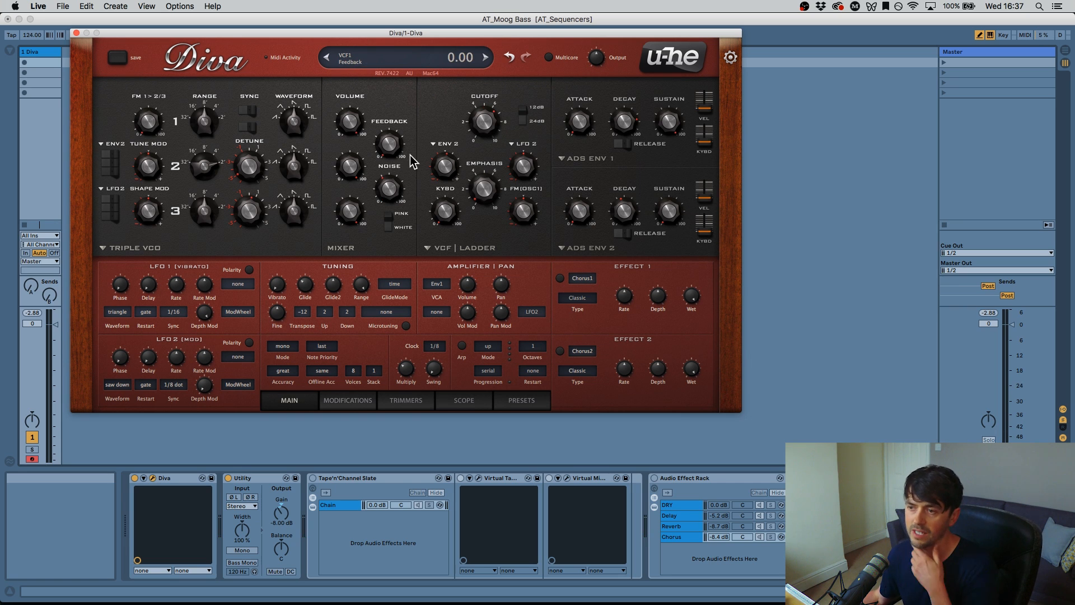
Step: Raise the mixer feedback to 20.50 and the filter cutoff to 115.50, then fine-tune both
mouse_move(390, 144)
mouse_down()
mouse_move(395, 127)
mouse_move(396, 141)
mouse_up()
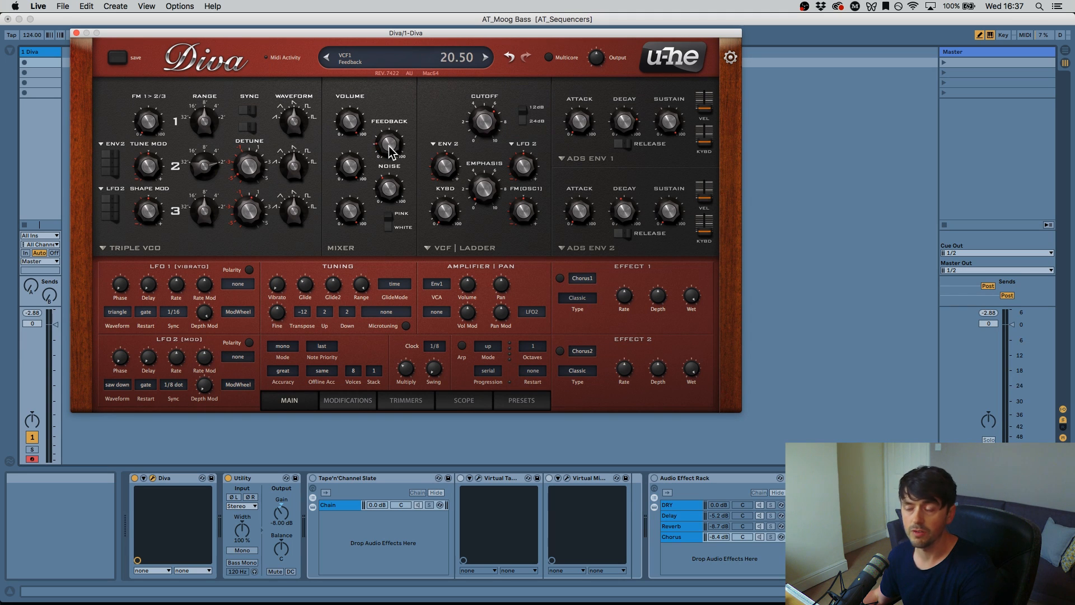
scroll(495, 127, up, 5)
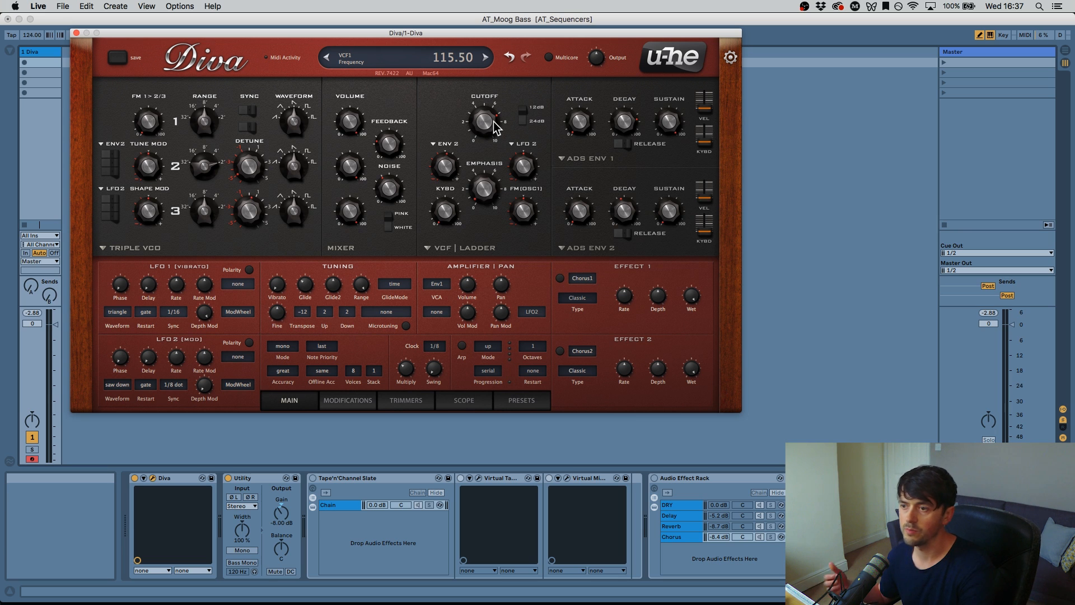
mouse_move(403, 144)
mouse_down()
mouse_move(394, 130)
mouse_move(401, 82)
mouse_move(401, 146)
mouse_up()
mouse_move(494, 125)
mouse_down()
mouse_move(491, 95)
mouse_move(487, 138)
mouse_up()
mouse_move(403, 141)
mouse_down()
mouse_move(402, 185)
mouse_move(401, 147)
mouse_up()
Step: Set the filter emphasis to 9.50 and readjust the noise level and filter cutoff
drag(485, 194, 488, 190)
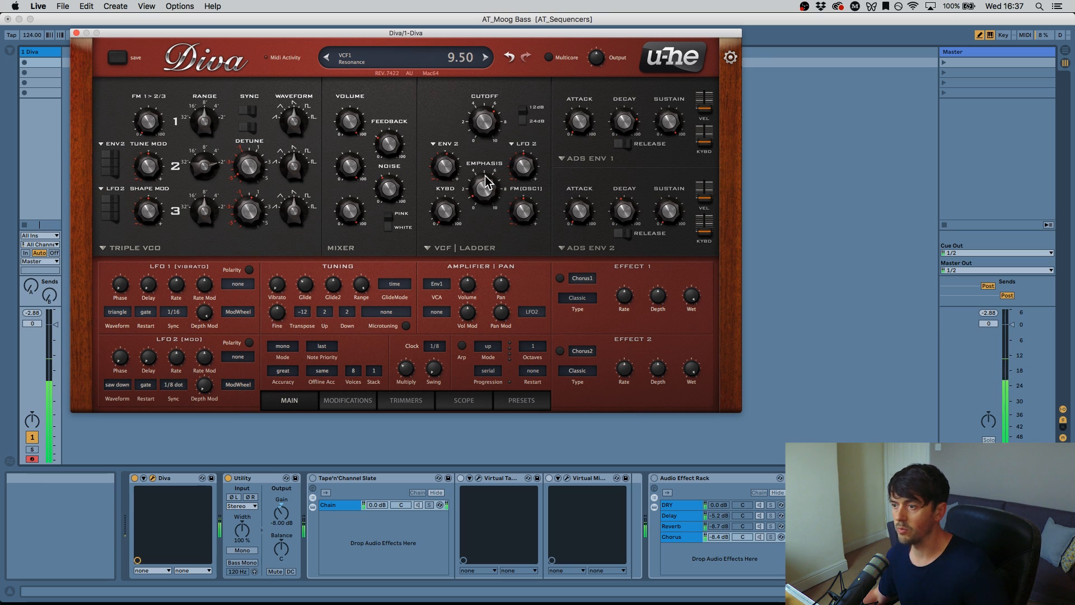
drag(503, 98, 488, 125)
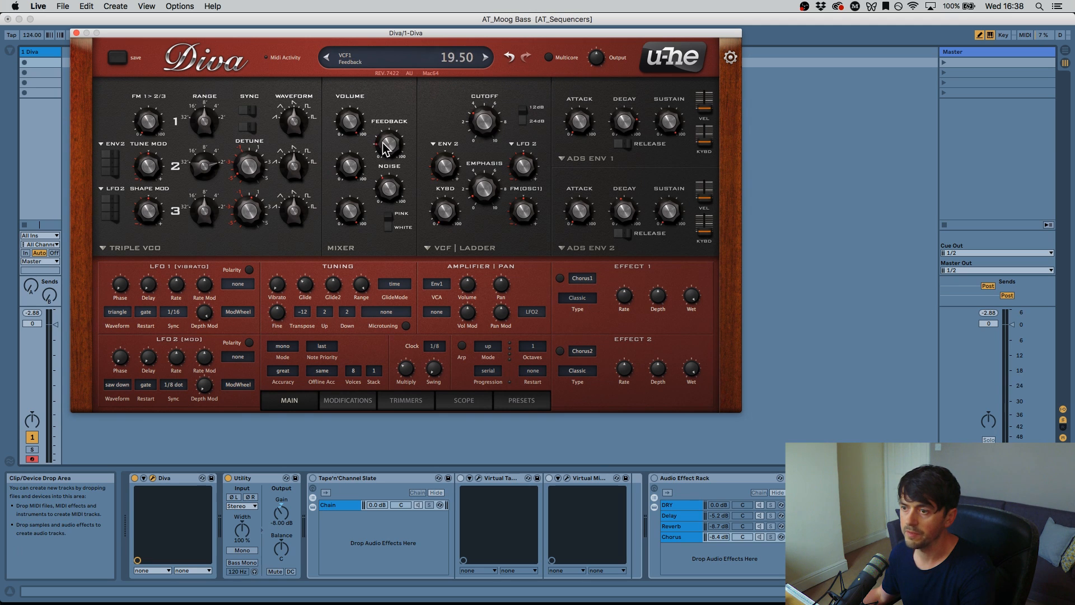
drag(390, 188, 396, 170)
drag(479, 120, 477, 113)
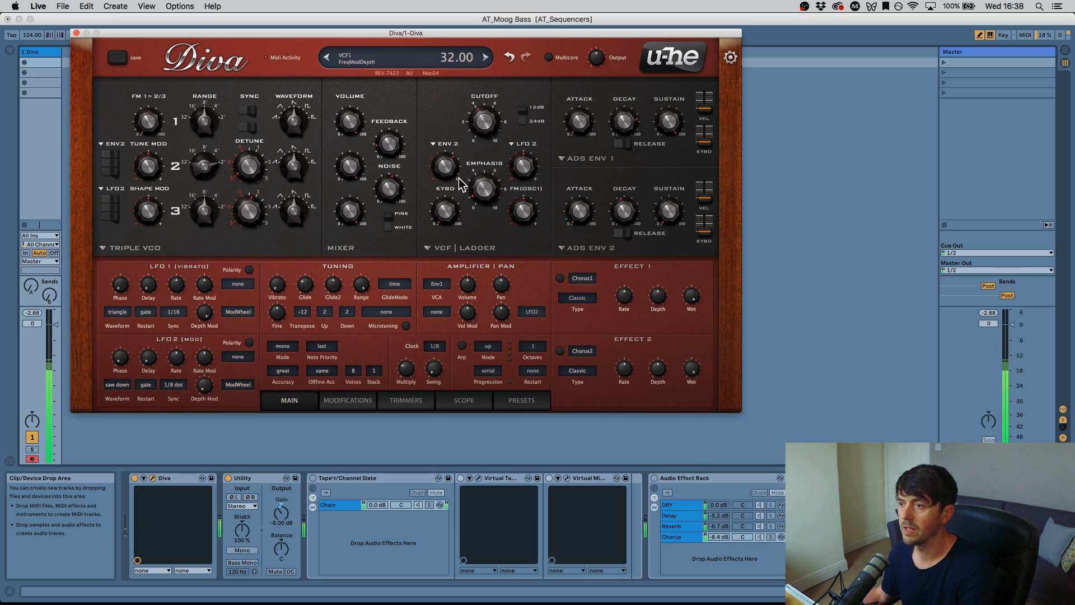
Step: Adjust the filter's Env 2 depth and shape the envelopes with Env 2 attack at 8.00 and Env 1 sustain at 100.00
drag(456, 173, 456, 170)
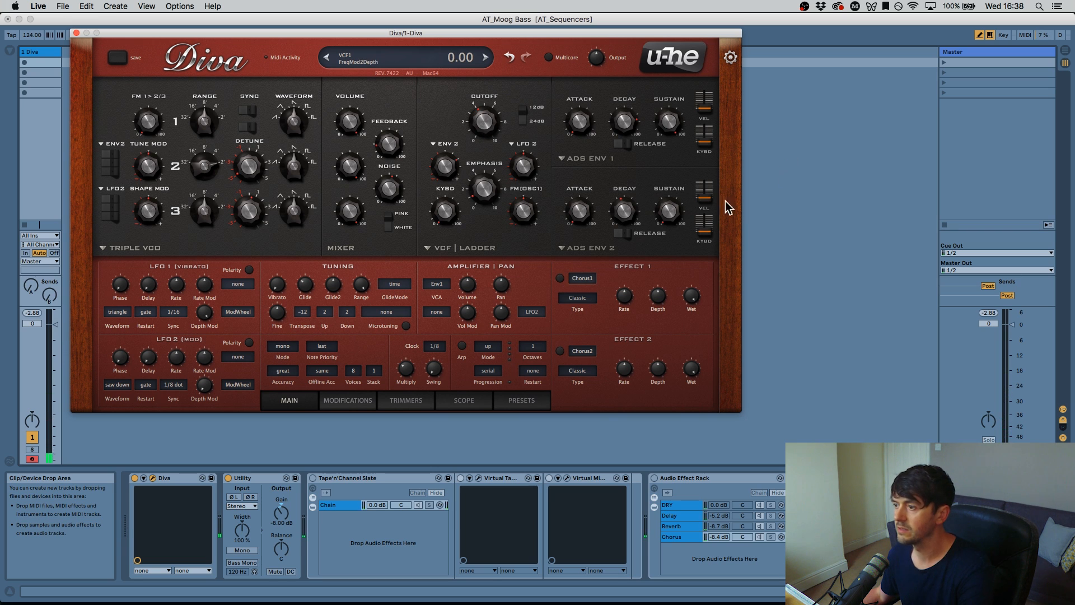
mouse_move(632, 222)
mouse_down()
mouse_move(633, 199)
mouse_move(632, 219)
mouse_up()
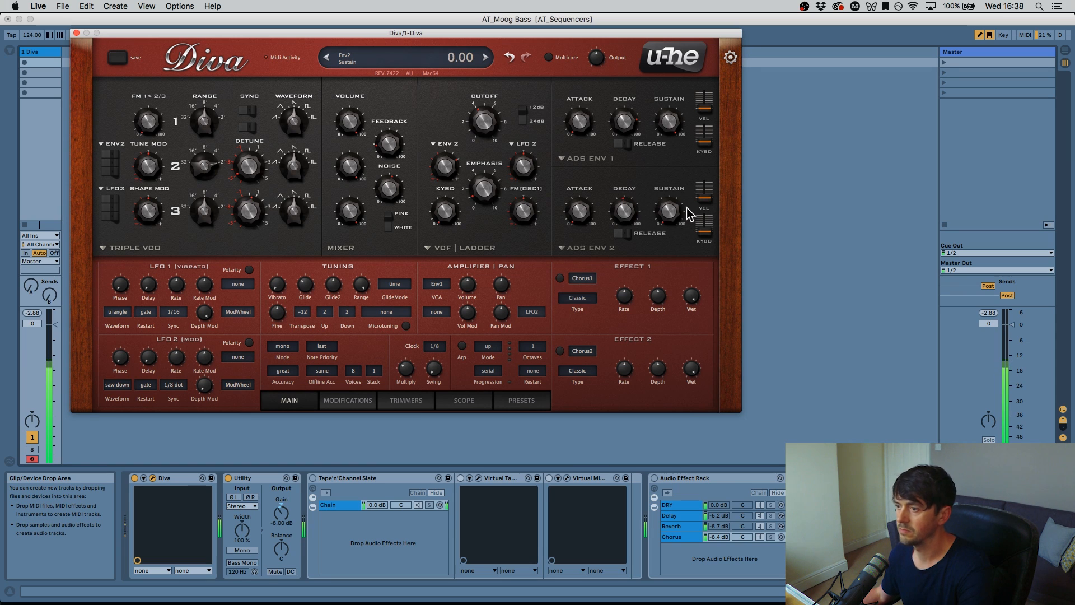
mouse_move(578, 217)
mouse_down()
mouse_move(584, 166)
mouse_move(588, 211)
mouse_up()
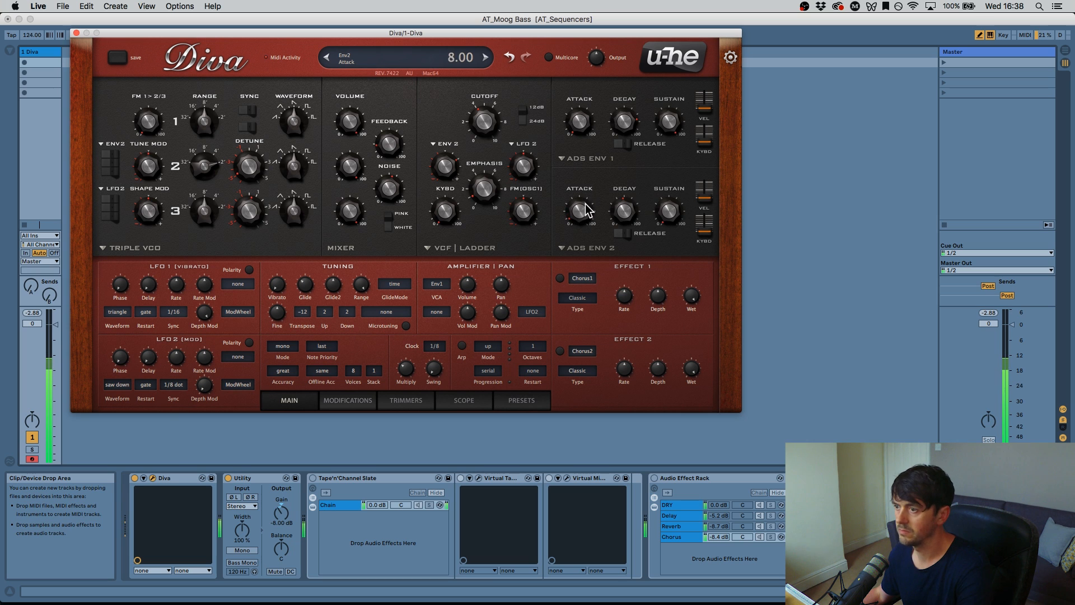
mouse_move(675, 125)
mouse_down()
mouse_move(675, 116)
mouse_move(666, 139)
mouse_move(667, 117)
mouse_up()
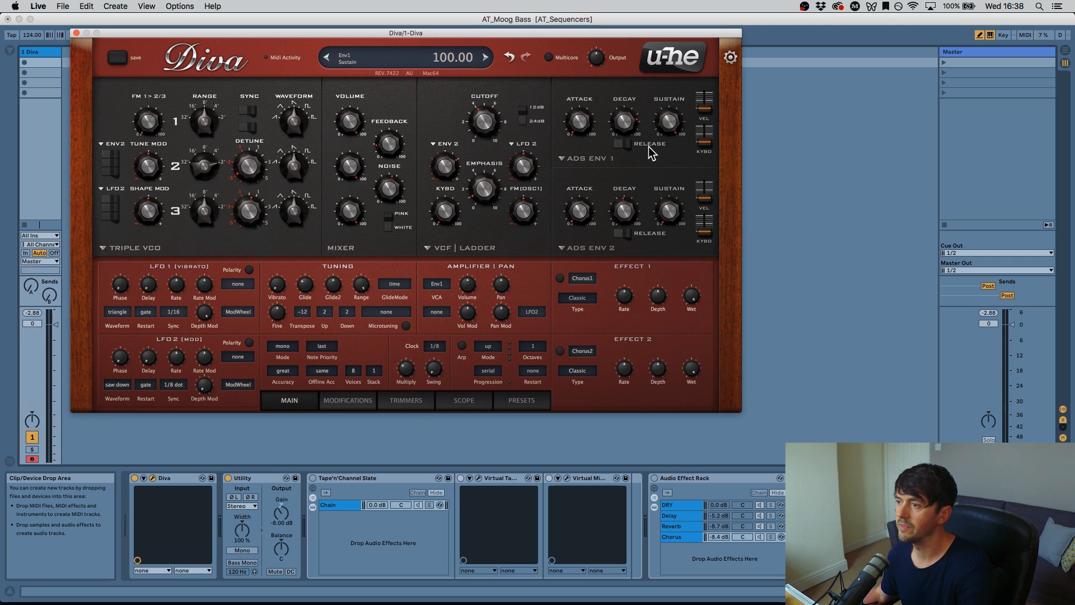
Step: Sweep the filter cutoff and raise the filter's LFO 2 modulation depth to 24.00
drag(486, 111, 455, 178)
mouse_move(501, 107)
mouse_down()
mouse_move(494, 117)
mouse_move(496, 94)
mouse_up()
click(516, 166)
drag(516, 158, 520, 154)
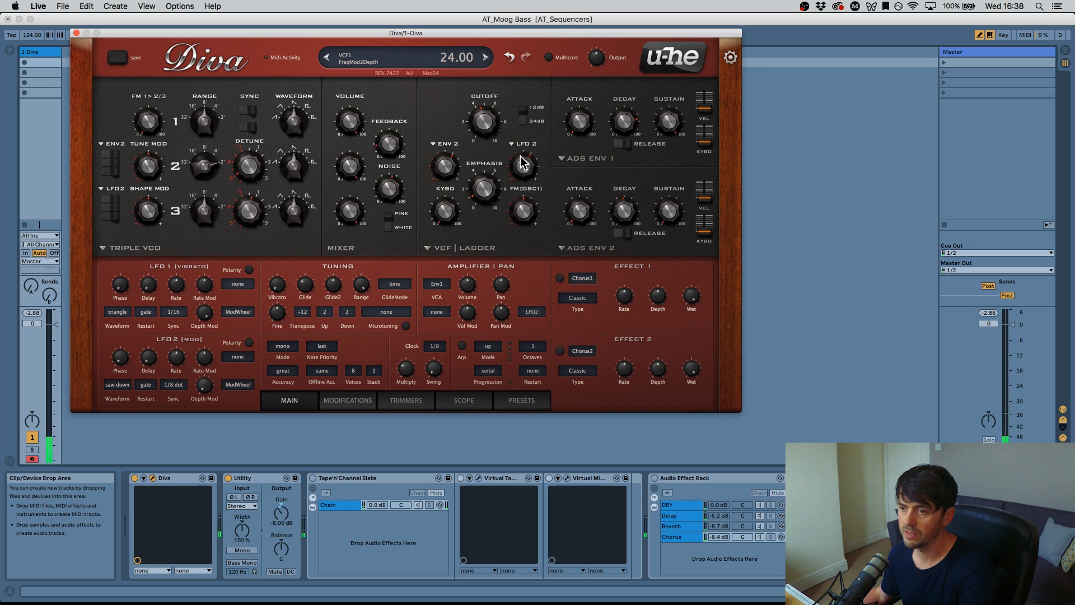
Step: Change LFO 2's waveform to sine and set the filter's LFO 2 modulation depth to 18.00
click(118, 384)
click(158, 394)
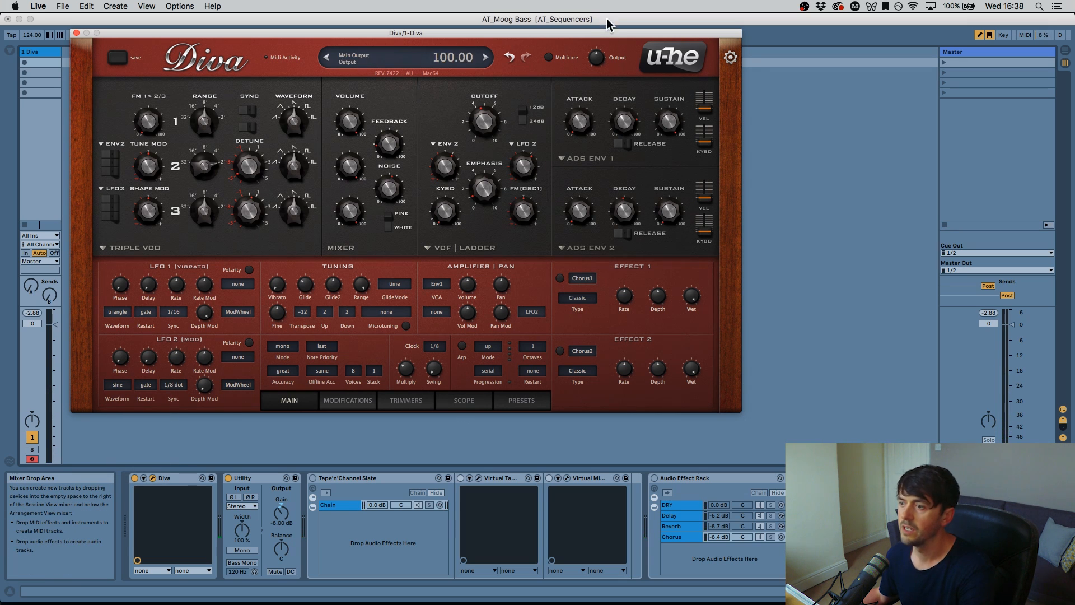
drag(517, 170, 521, 168)
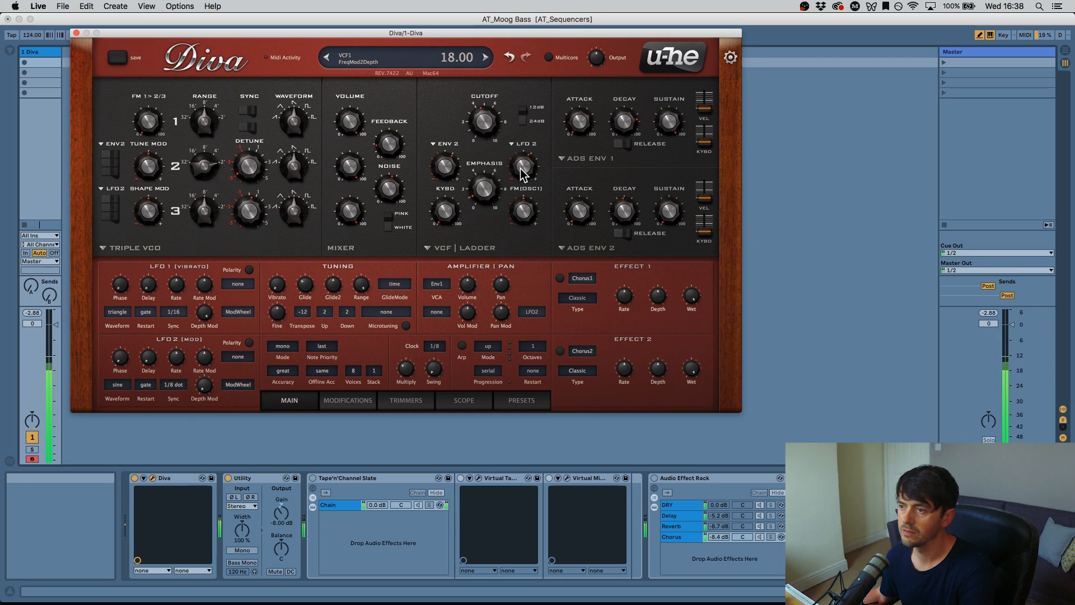
Step: Sweep the filter cutoff under the sine LFO and adjust the glide amount
mouse_move(485, 124)
mouse_down()
mouse_move(482, 150)
mouse_move(482, 132)
mouse_up()
drag(484, 118, 489, 147)
mouse_move(303, 283)
mouse_down()
mouse_move(307, 271)
mouse_move(307, 293)
mouse_move(309, 282)
mouse_up()
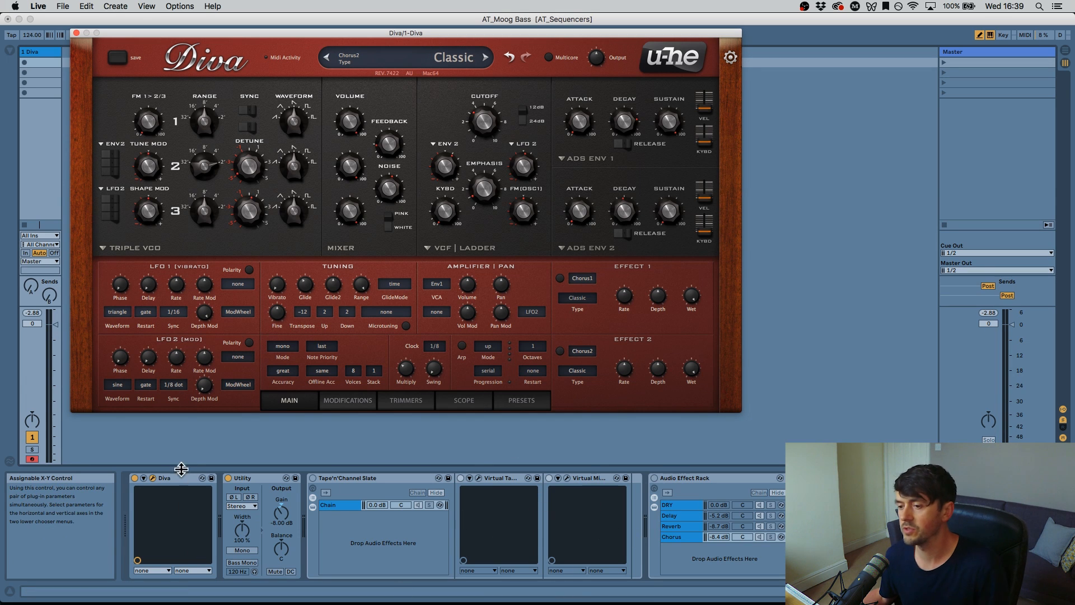
Step: Close and reopen the Diva plug-in window, readjust the filter cutoff, and close the window again
click(77, 33)
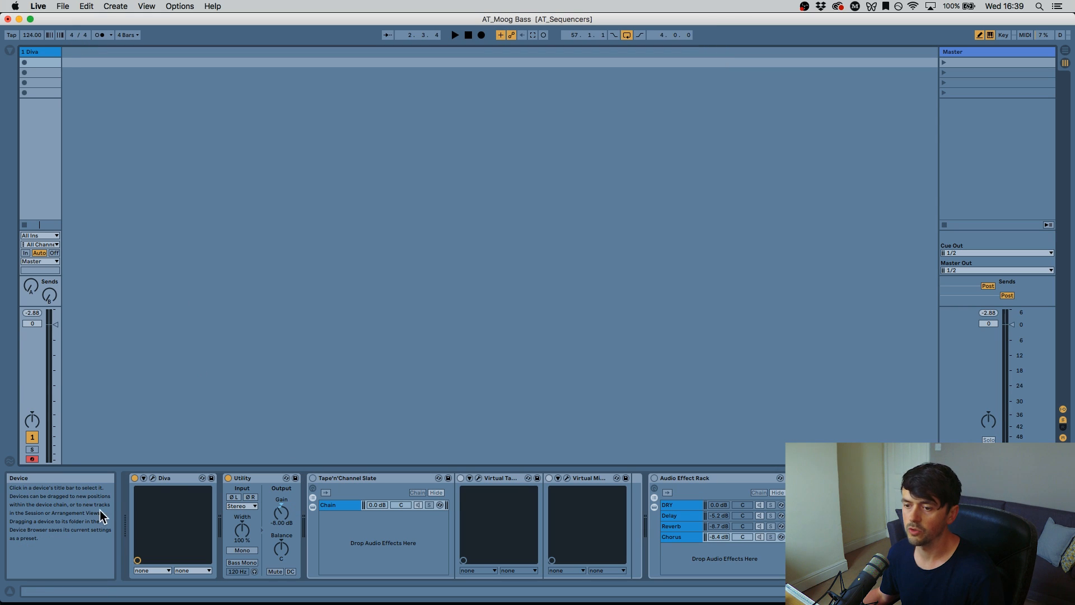
click(156, 479)
click(153, 478)
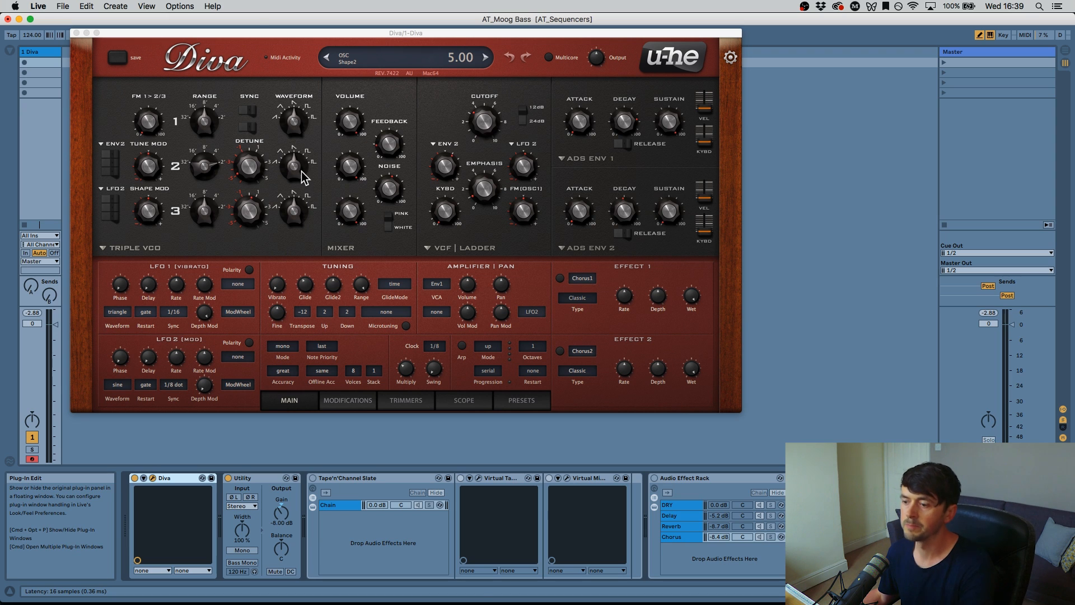
drag(471, 124, 443, 84)
click(76, 33)
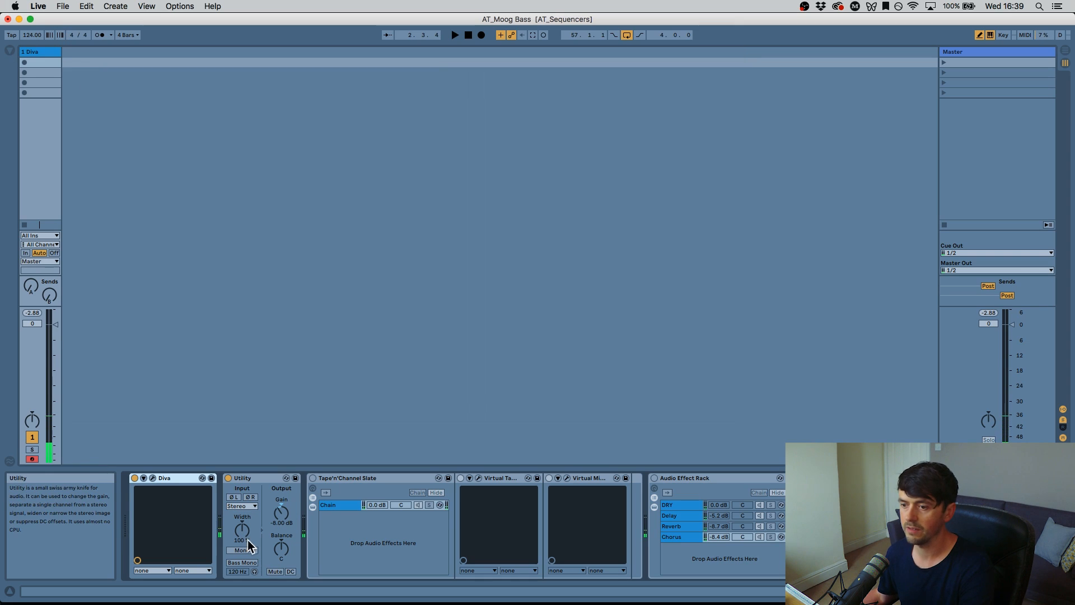
Step: Activate the Tape'n'Channel Slate rack and show its Virtual Tape Machines and Virtual Mix Rack plug-in windows side by side
click(313, 478)
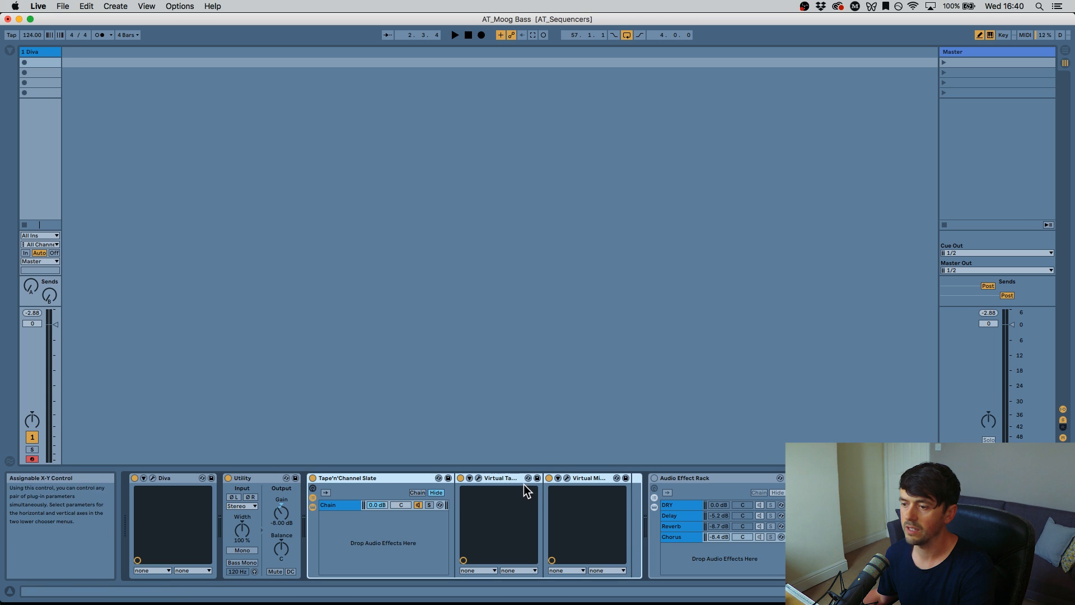
click(478, 478)
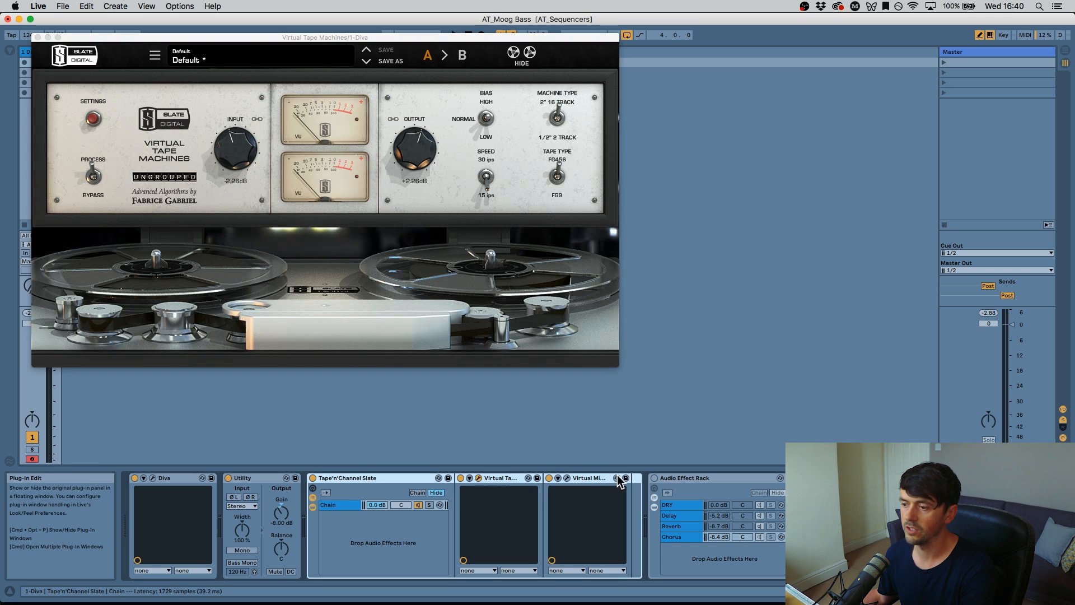
click(567, 477)
drag(568, 36, 876, 124)
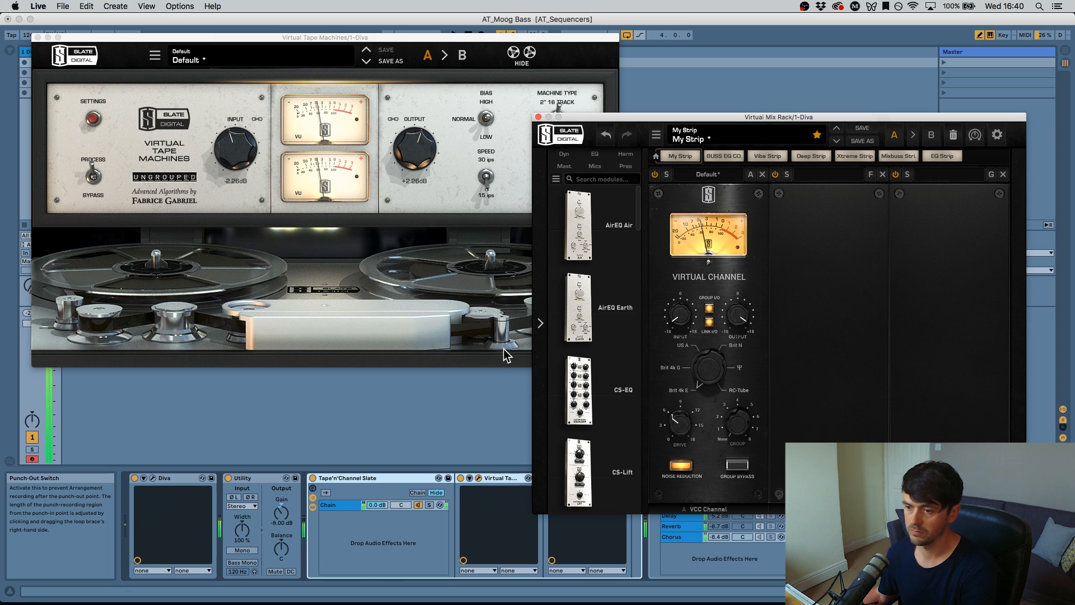
Step: Set the Utility gain to -8.33 dB and close both Slate plug-in windows
drag(274, 529, 275, 576)
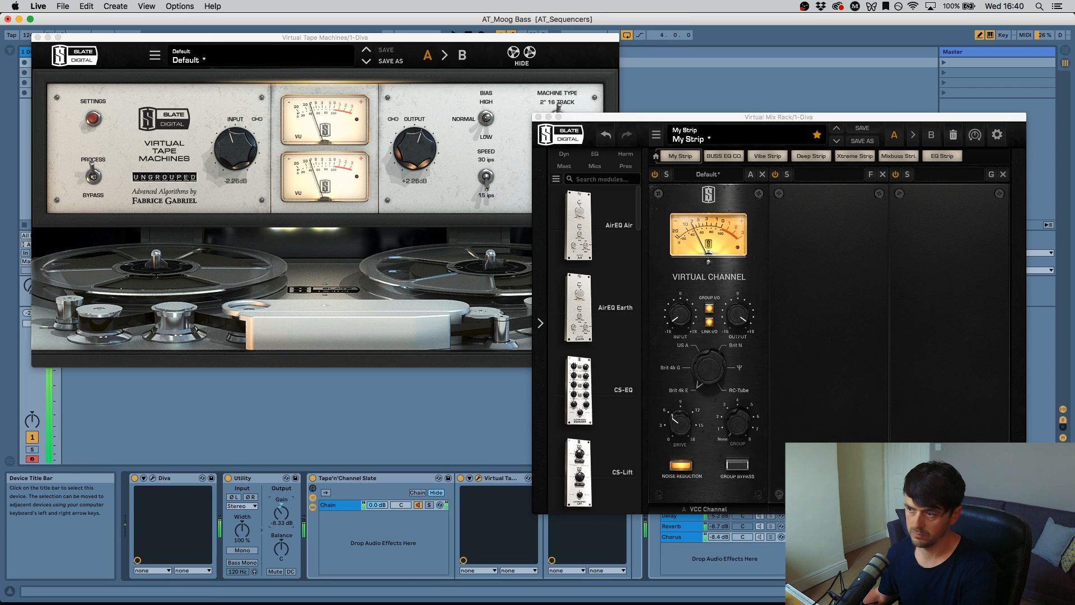
click(538, 117)
click(38, 37)
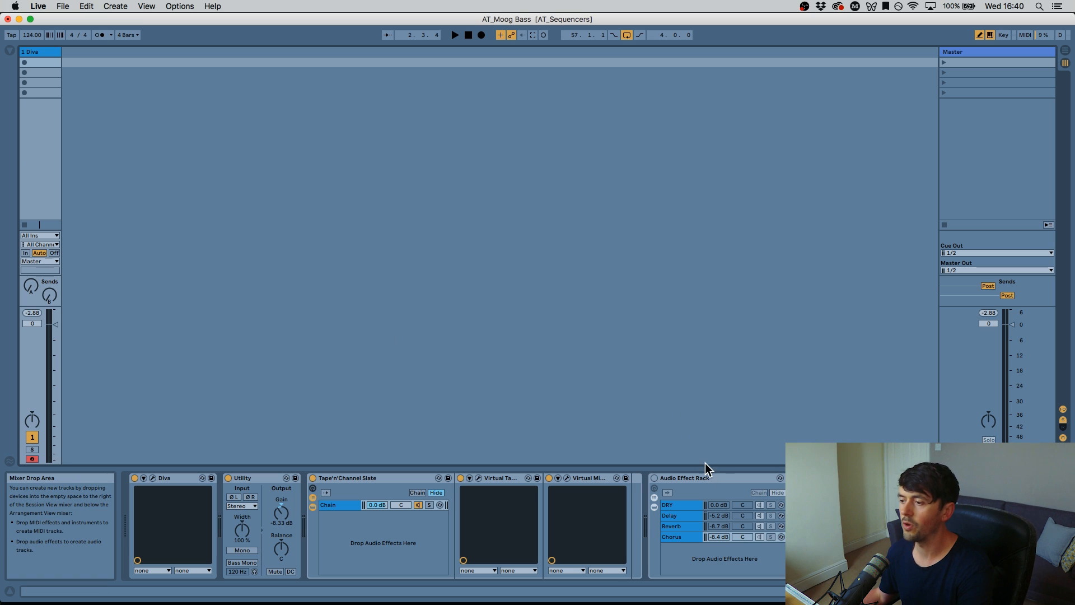
Step: Activate the Audio Effect Rack and switch off its Delay, Reverb and Chorus chains
click(707, 477)
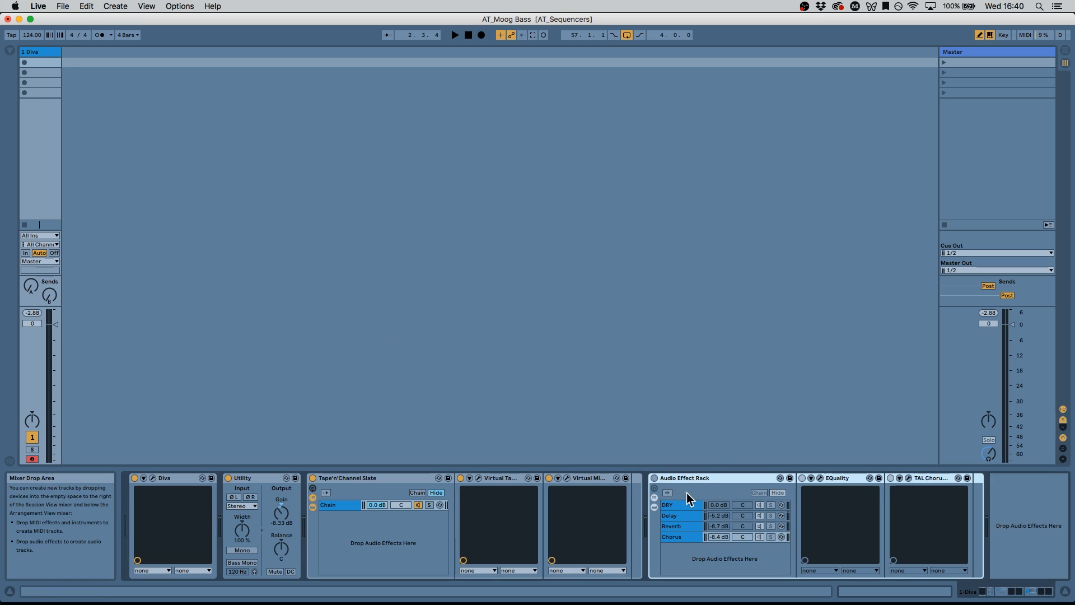
click(653, 477)
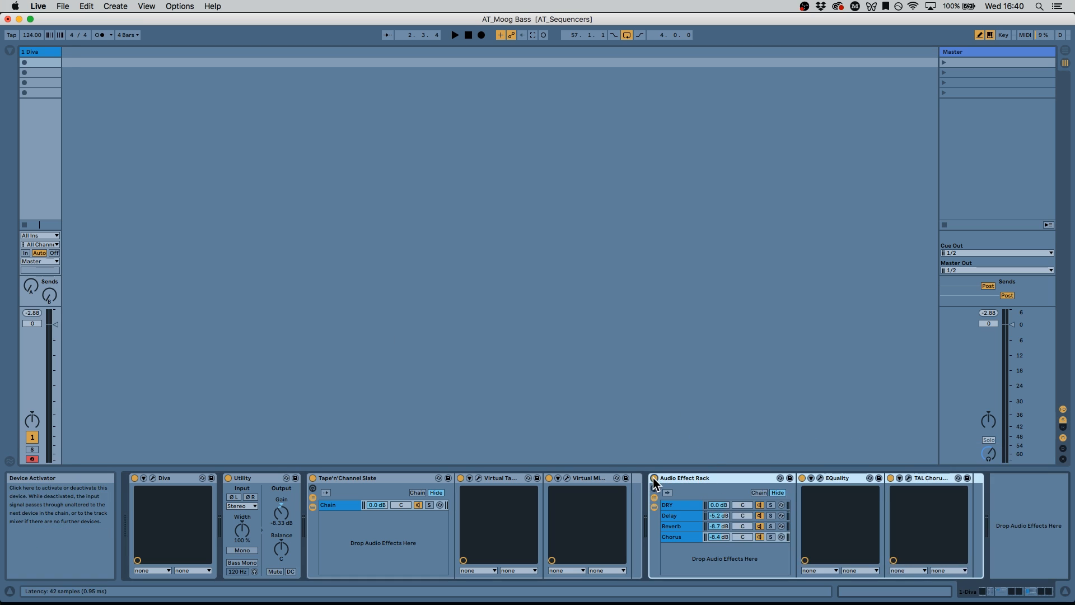
click(761, 516)
click(761, 528)
click(759, 539)
Step: Examine the devices inside the DRY, Delay, Reverb and Chorus chains of the Audio Effect Rack
click(697, 507)
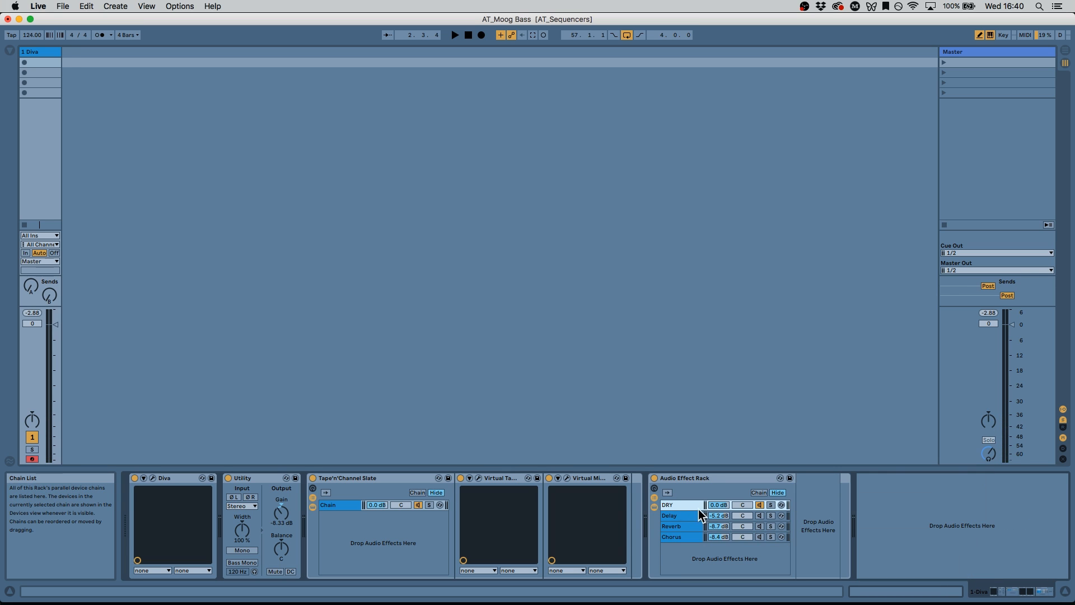
shift+click(693, 515)
shift+click(681, 527)
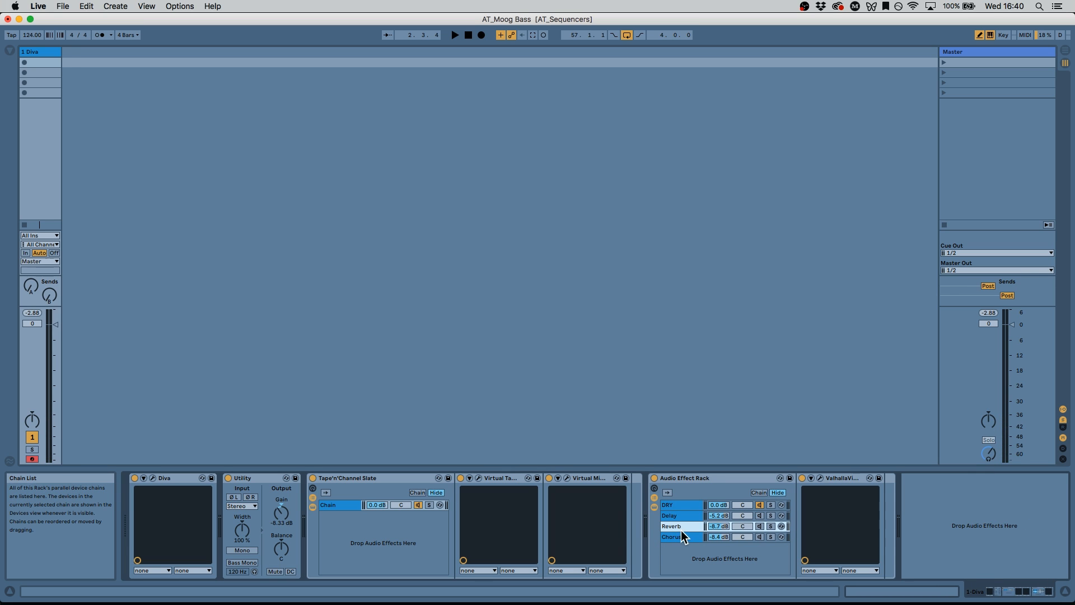
shift+click(683, 537)
click(686, 506)
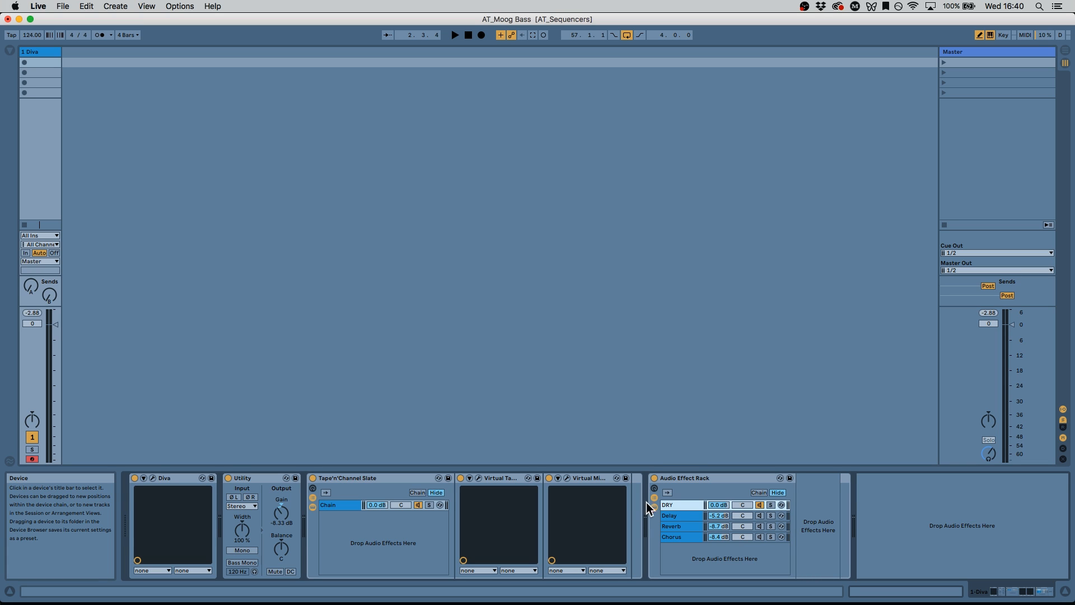
click(680, 514)
click(693, 502)
click(693, 517)
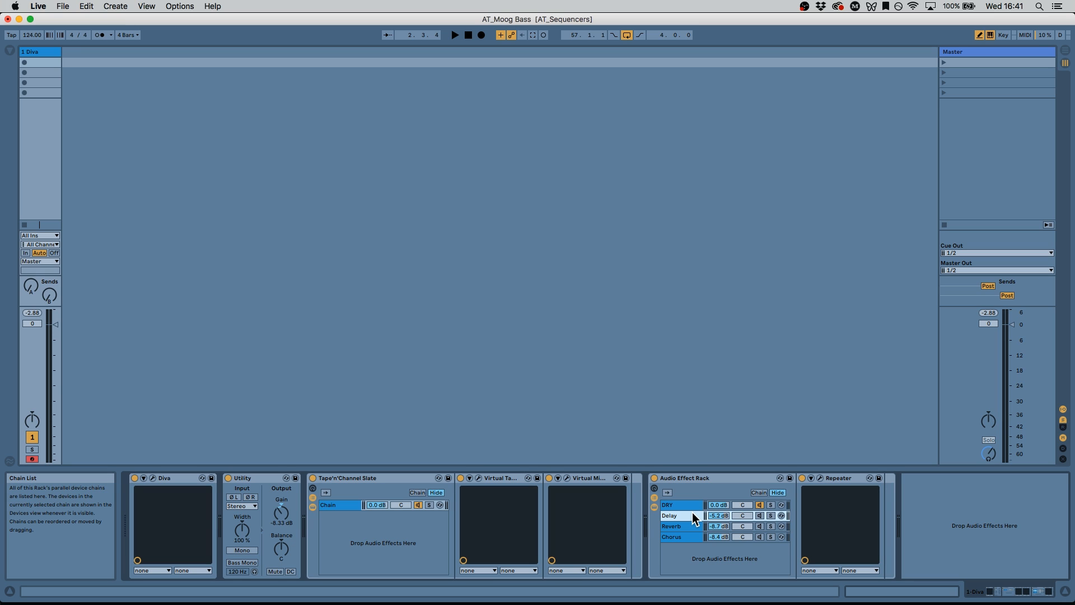
click(682, 504)
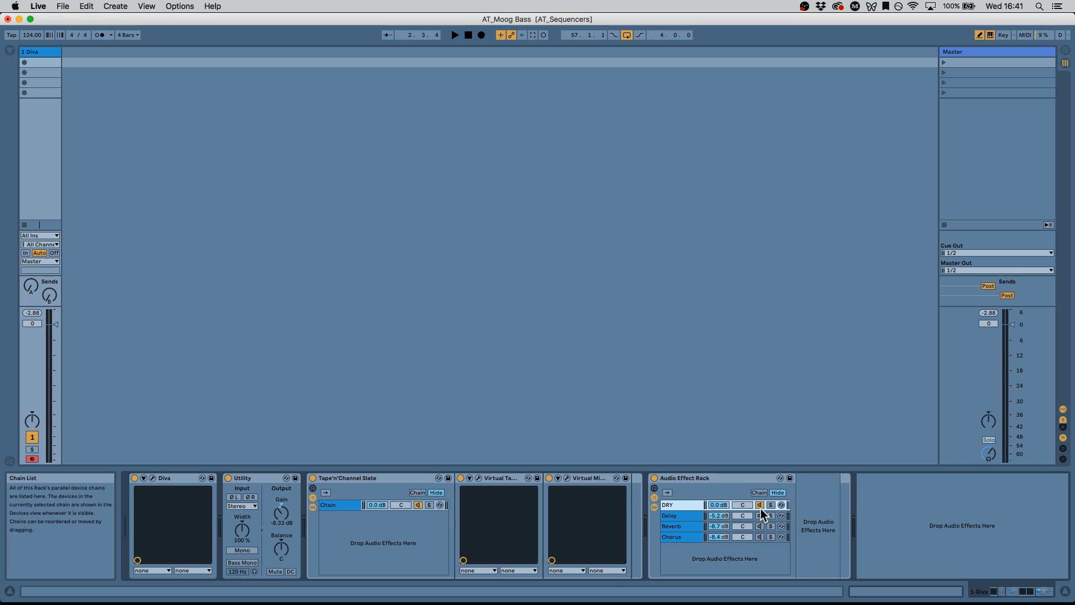
Step: Switch on the Delay chain and open its Repeater plug-in window
click(684, 516)
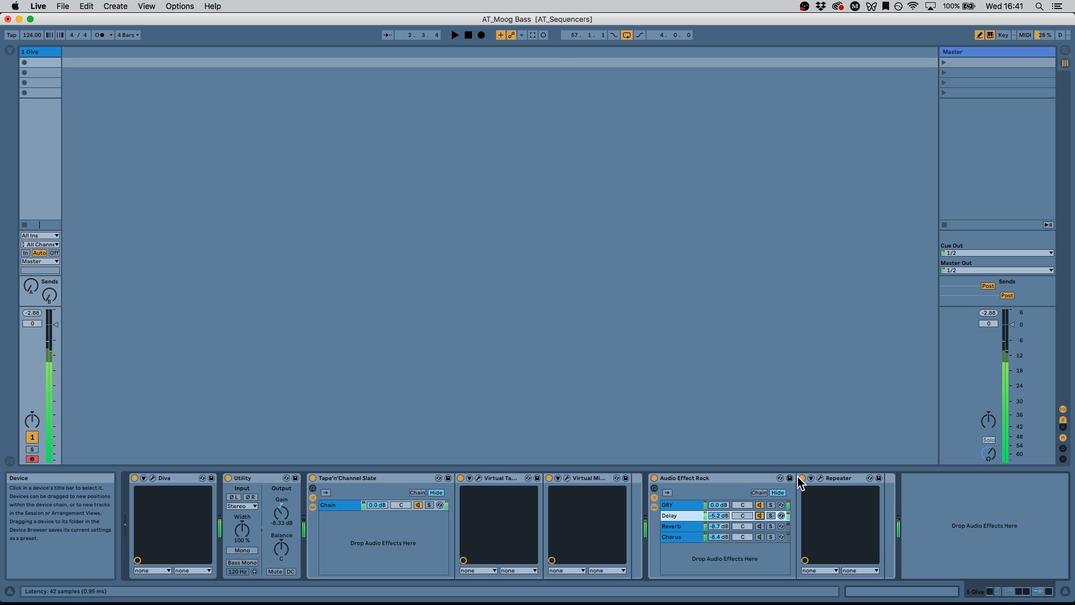
click(821, 478)
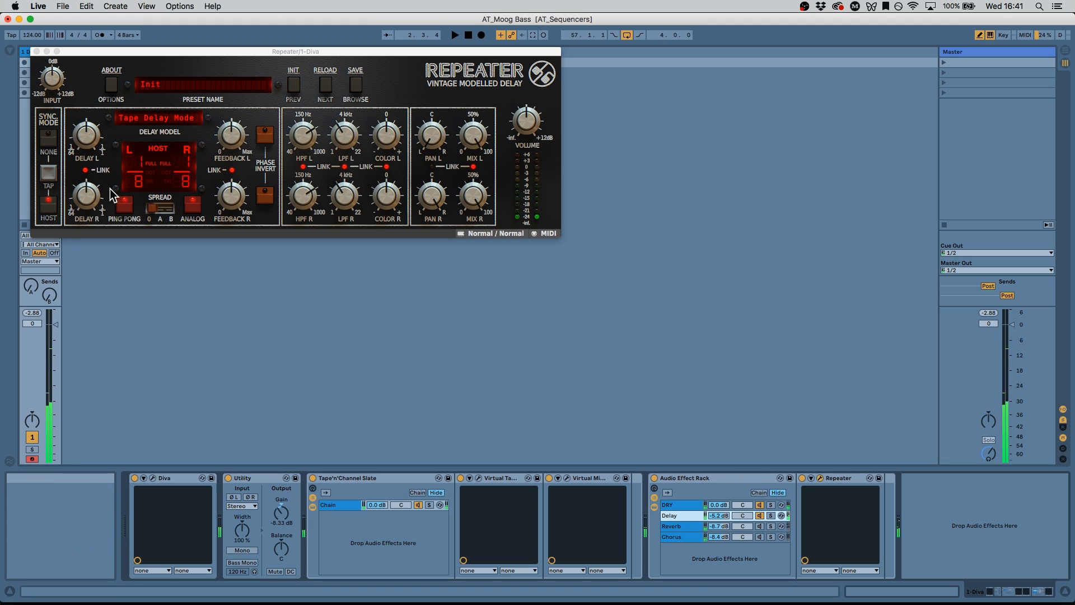
Step: Set Repeater's linked delay times to dotted 1/8 and change the spread setting to A
click(153, 173)
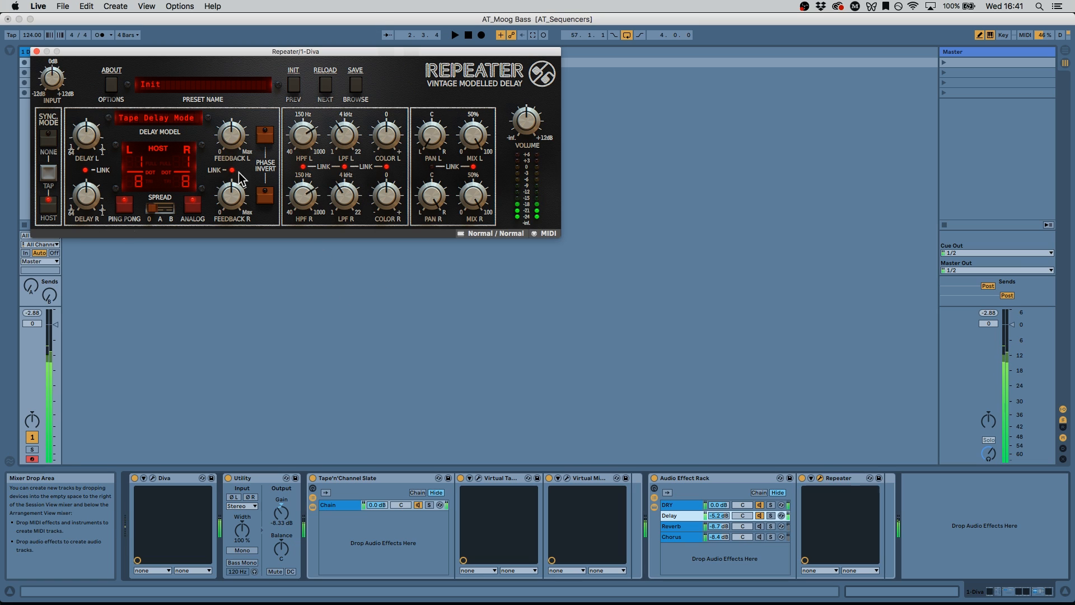
drag(92, 138, 95, 118)
drag(87, 144, 88, 166)
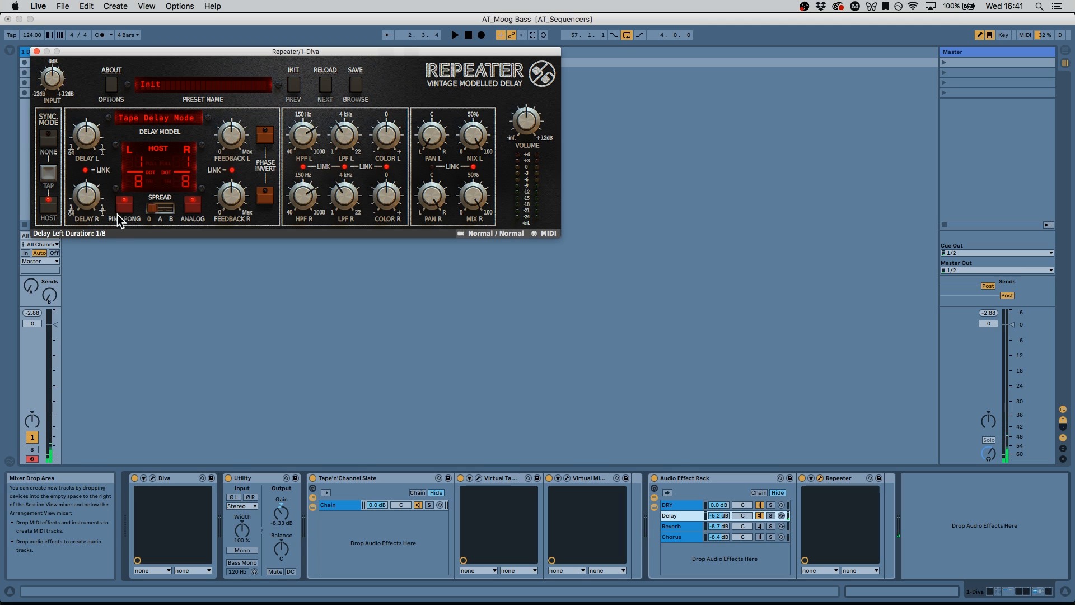
click(157, 209)
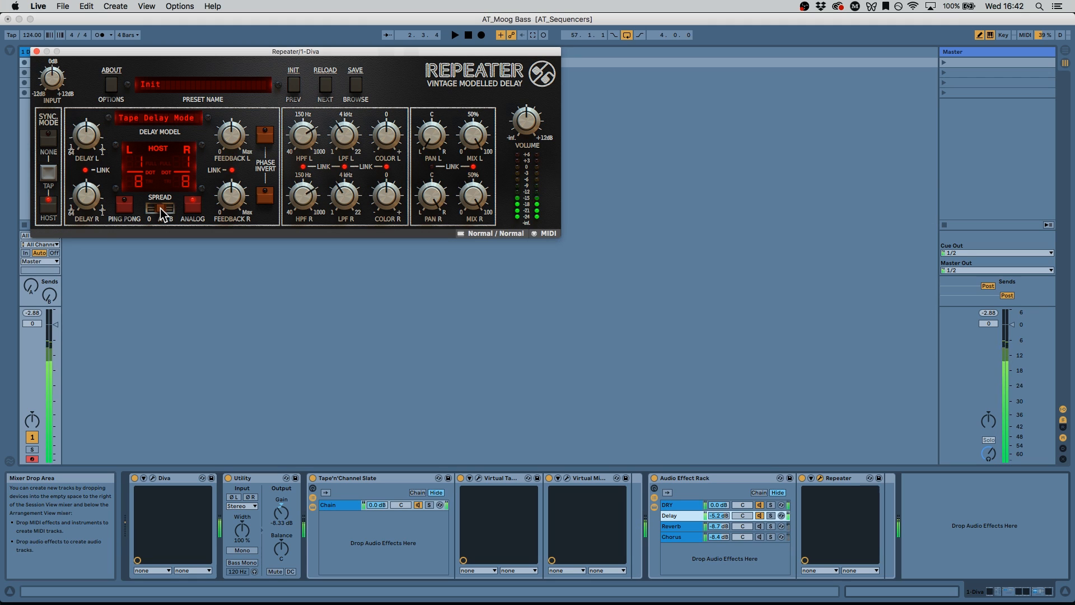
Step: Toggle Repeater's Ping Pong mode and close the delay plug-in window
click(124, 204)
click(36, 51)
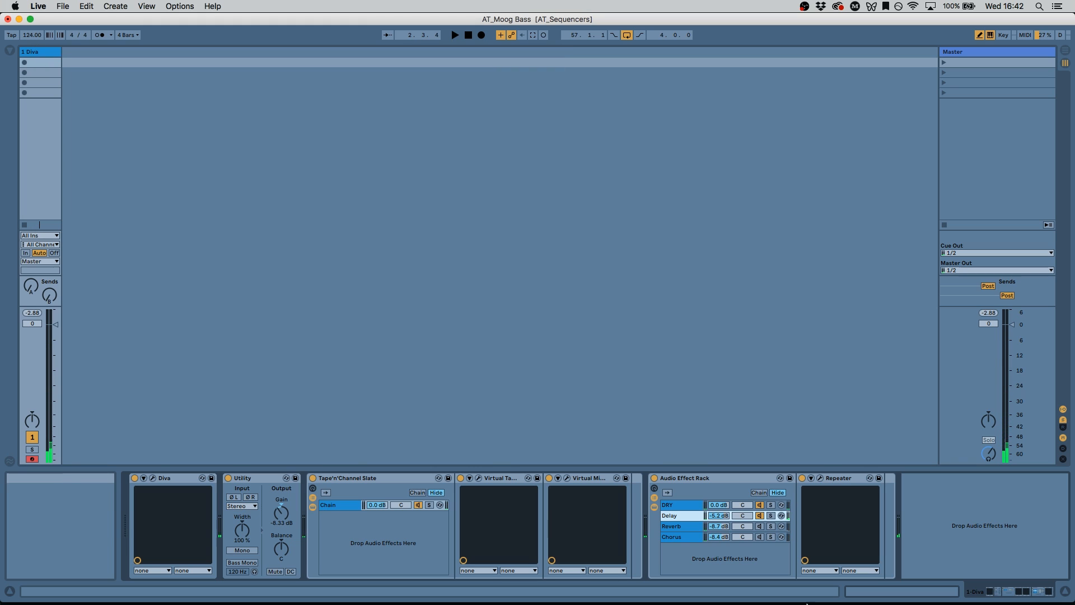
Step: Open ValhallaVintageVerb, switch on the Reverb chain and set its volume to -6.2 dB while briefly soloing it
click(683, 526)
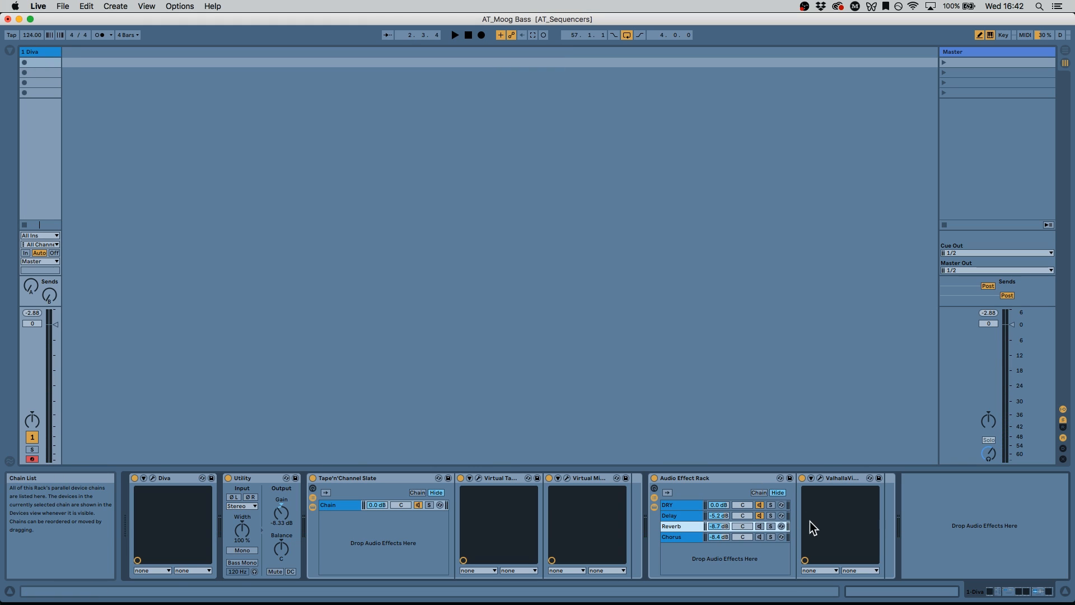
click(819, 477)
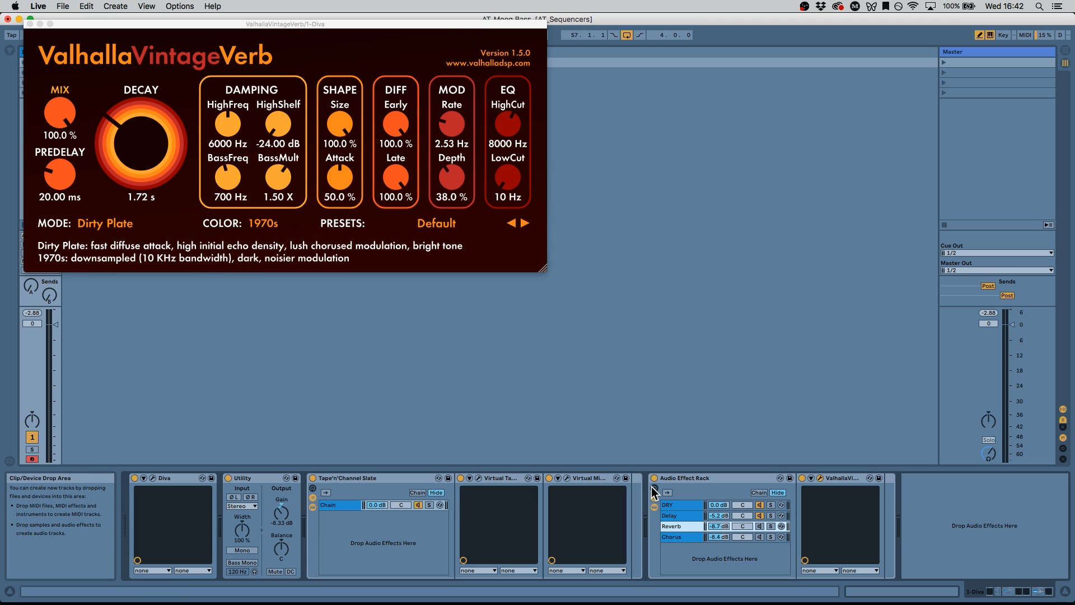
click(760, 526)
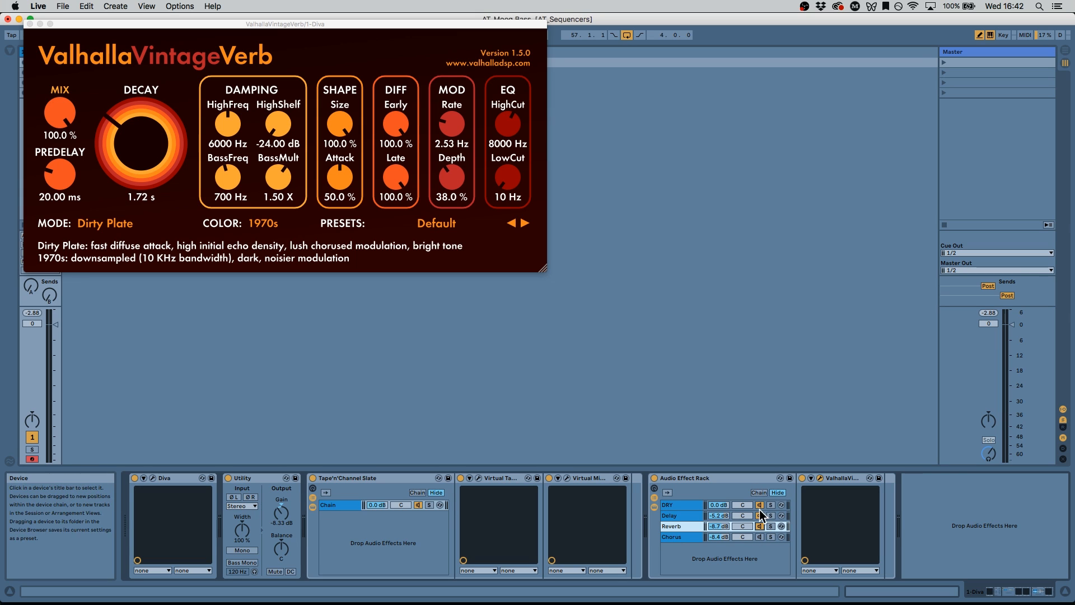
click(772, 527)
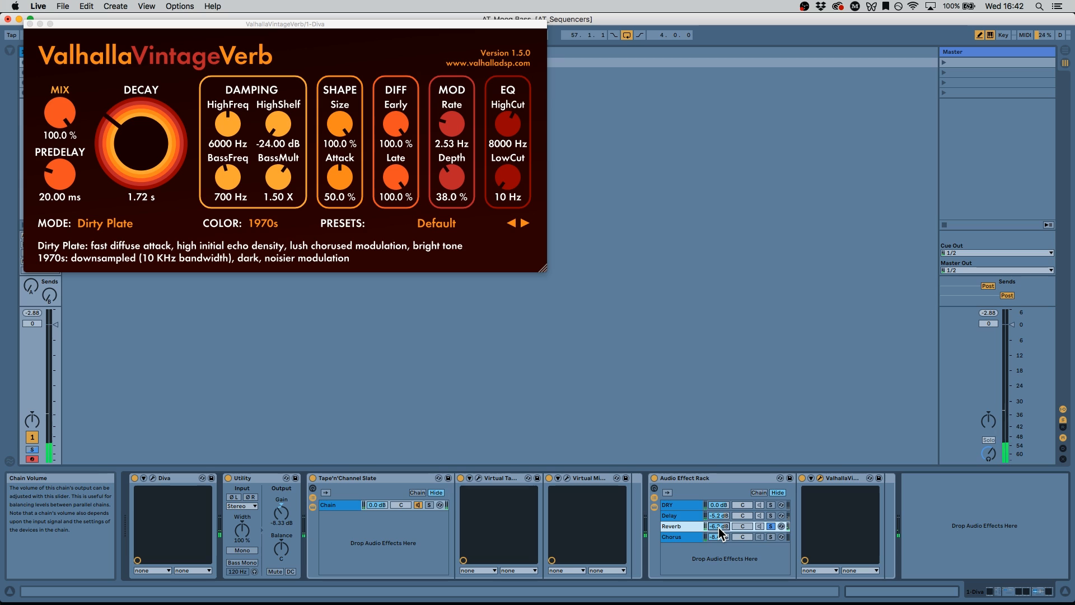
click(771, 525)
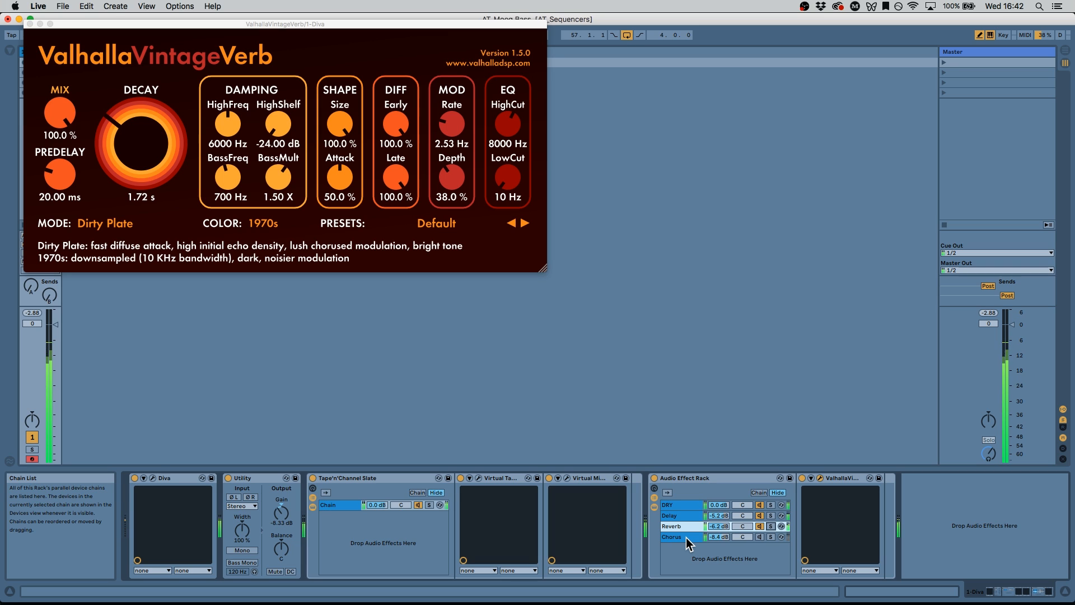
Step: Open the Chorus chain's TAL-Chorus-LX window, close the reverb window and move the chorus window to the middle of the workspace
click(677, 536)
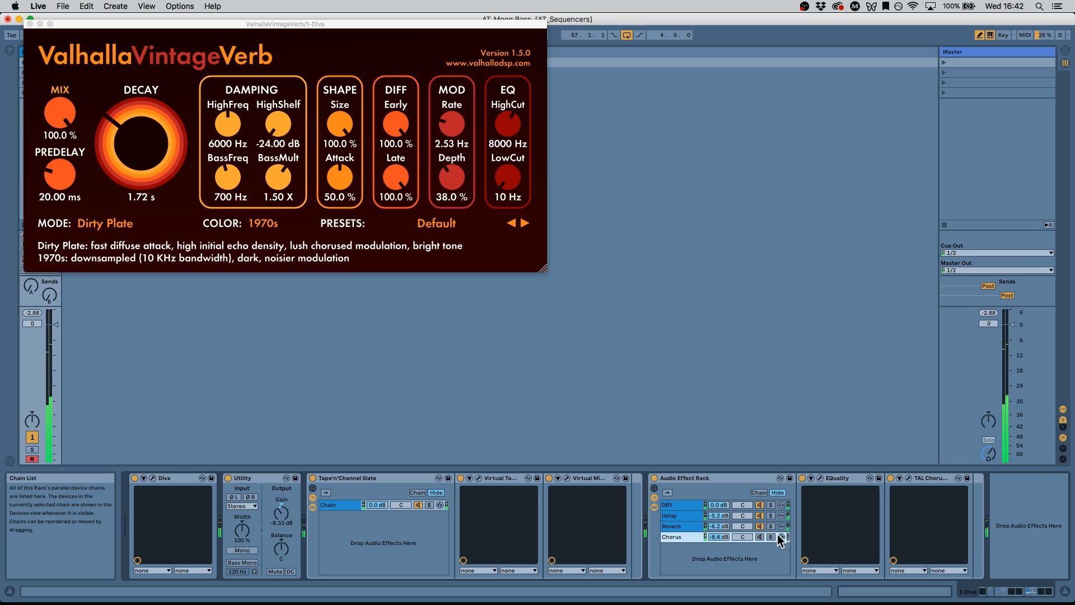
click(908, 478)
drag(260, 25, 471, 168)
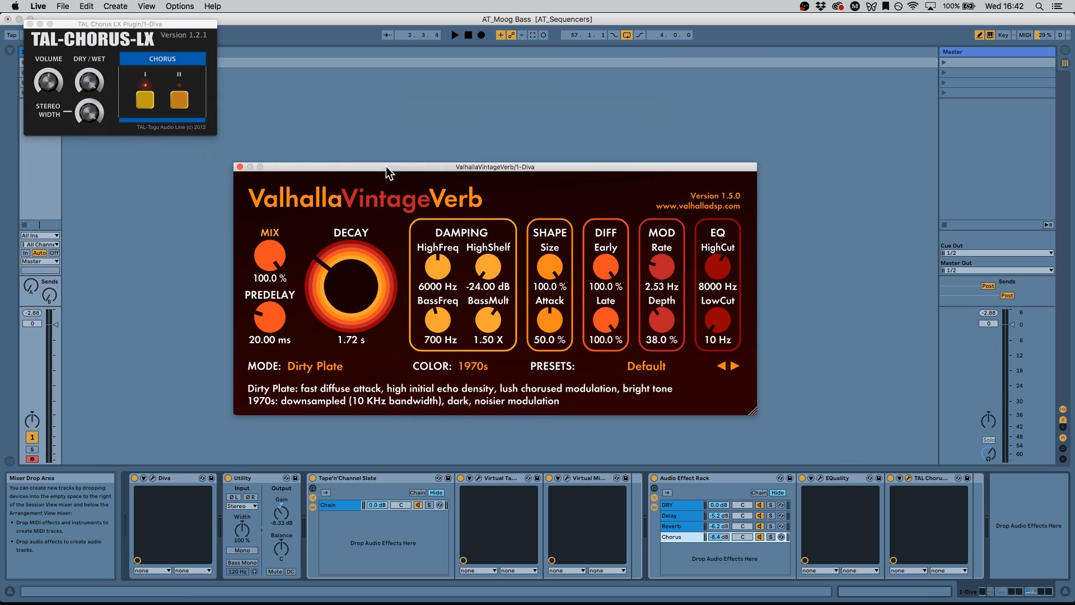
click(240, 167)
drag(106, 23, 594, 188)
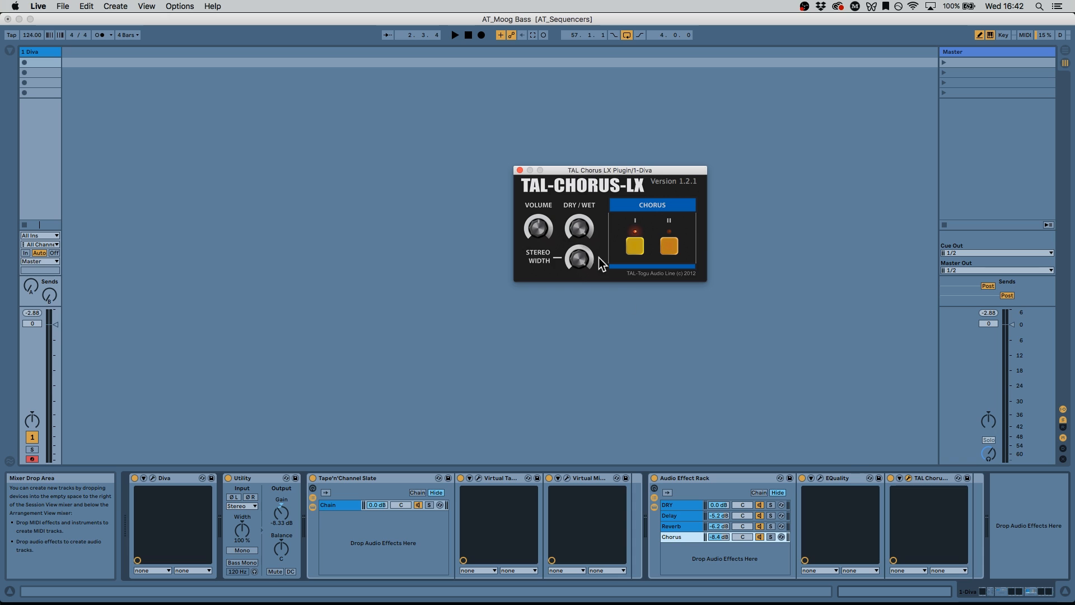
Step: Check the EQuality low-cut curve ahead of the chorus while auditioning the Chorus chain solo, and close the EQ window
click(686, 534)
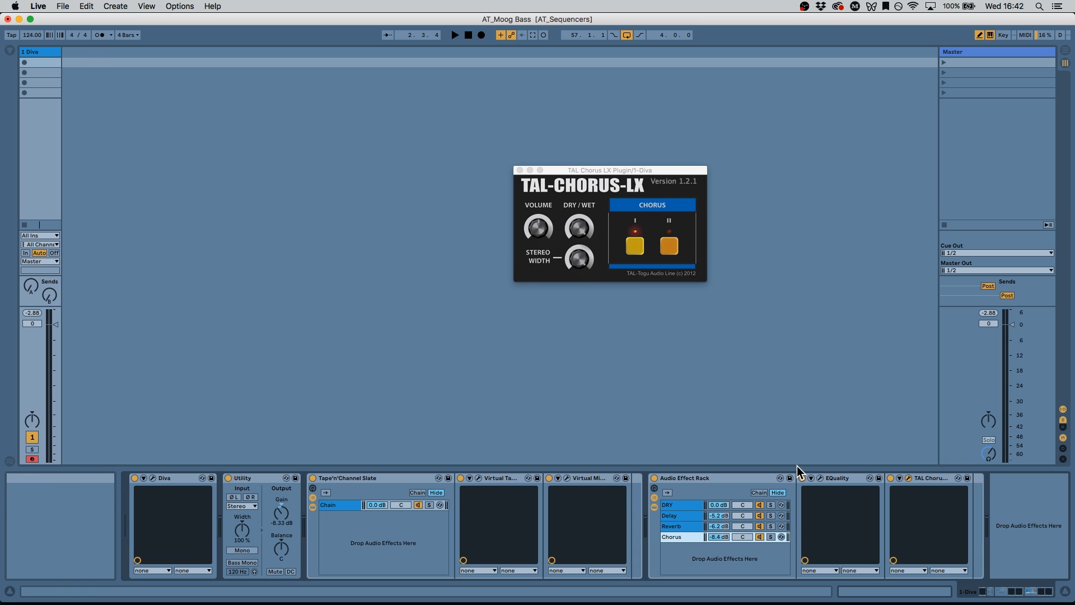
click(820, 478)
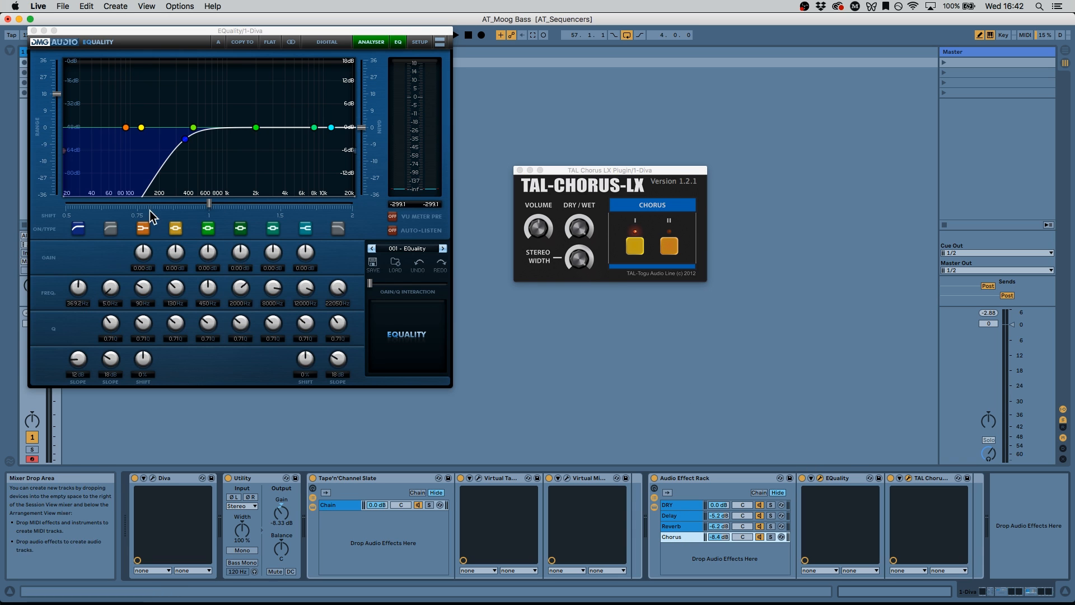
click(771, 536)
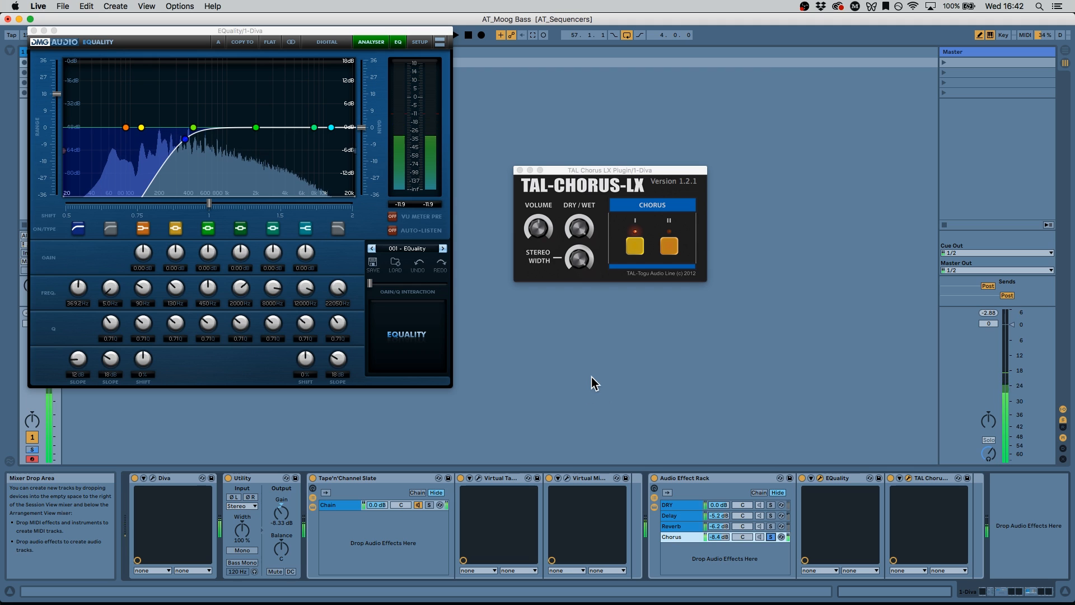
click(34, 31)
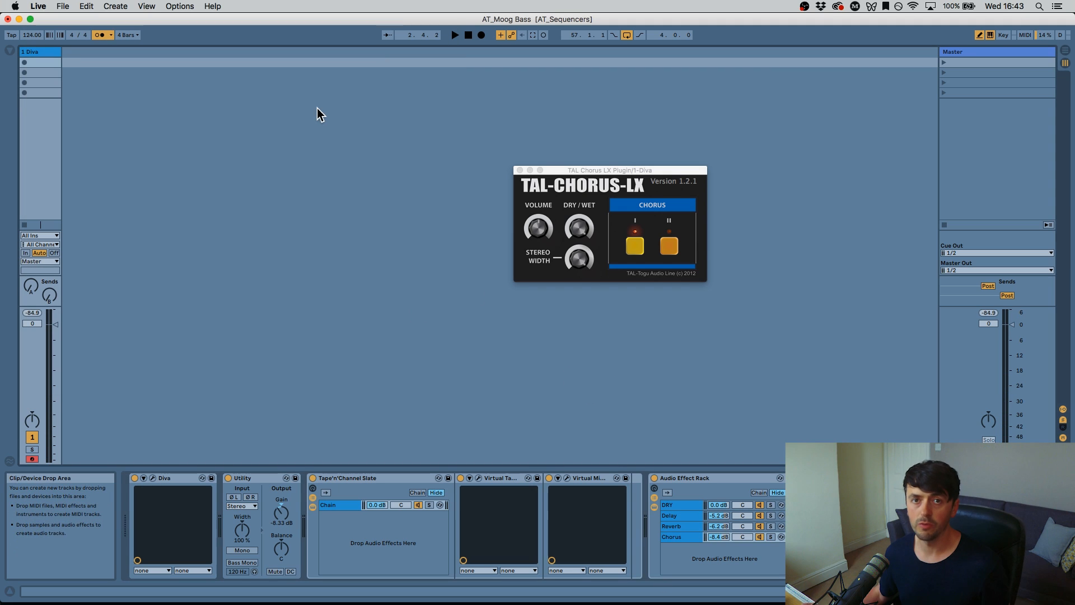
double_click(45, 63)
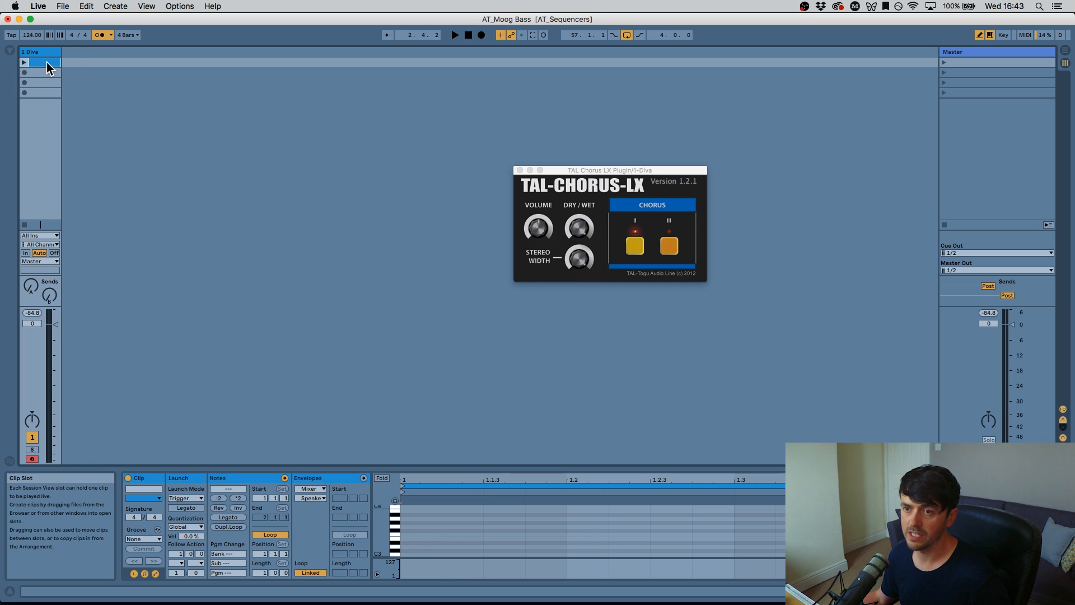
click(24, 62)
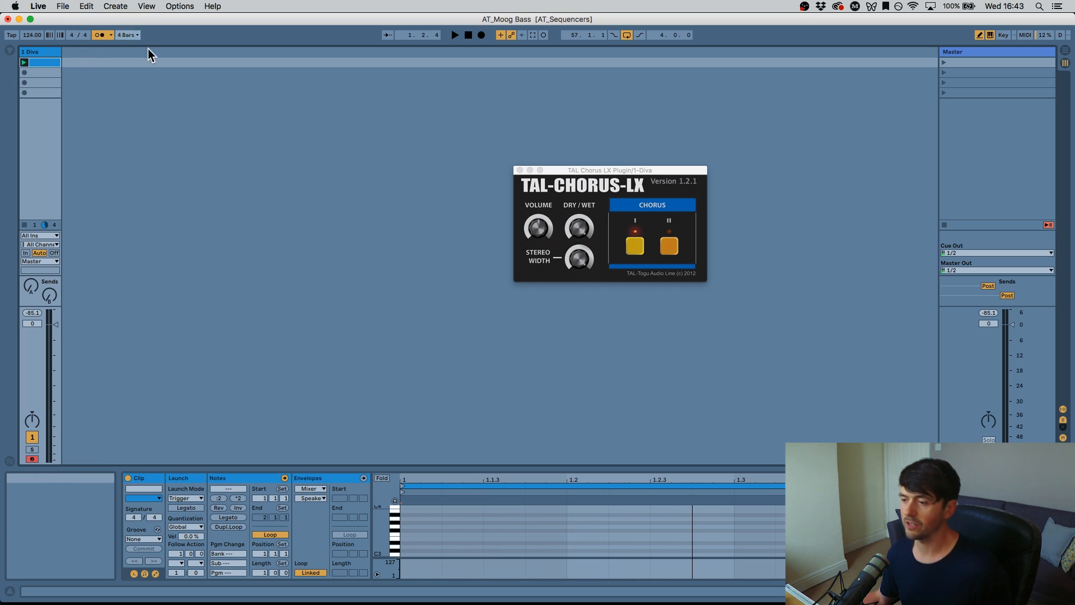
click(520, 170)
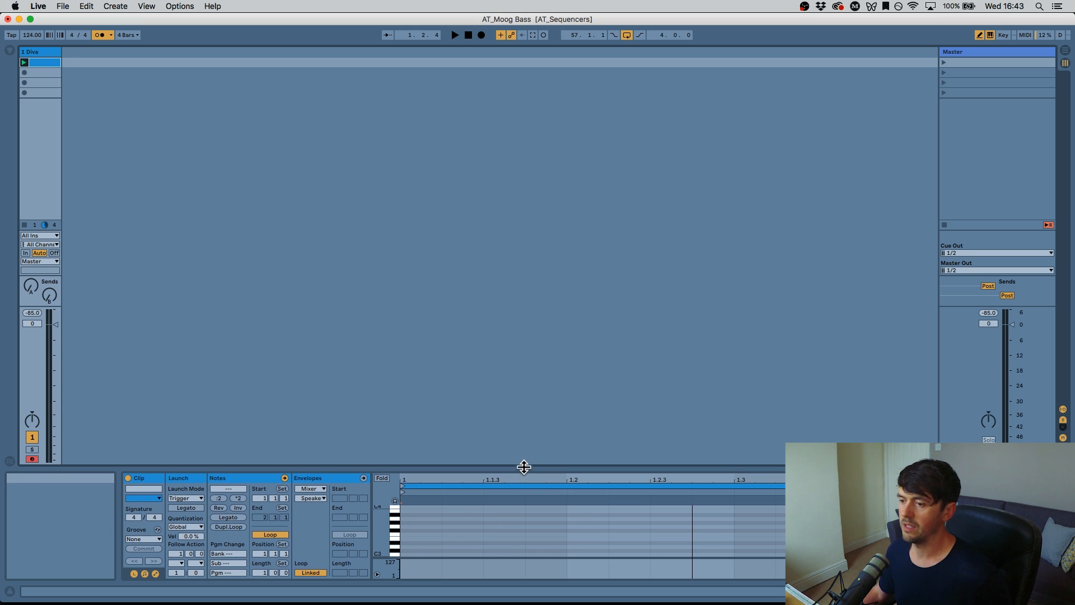
drag(523, 466, 507, 262)
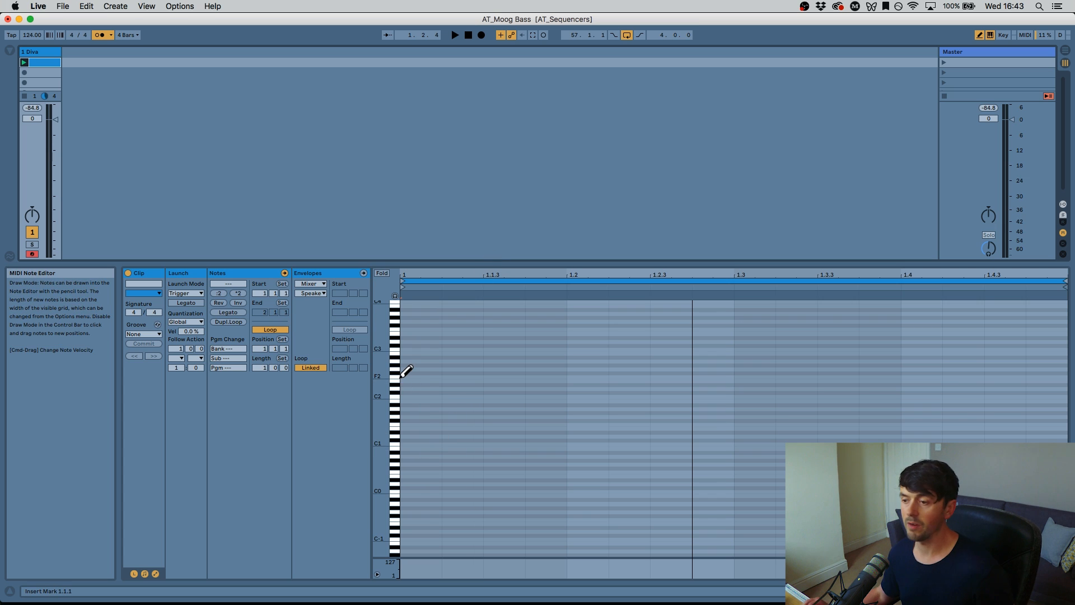
click(424, 396)
drag(424, 396, 423, 369)
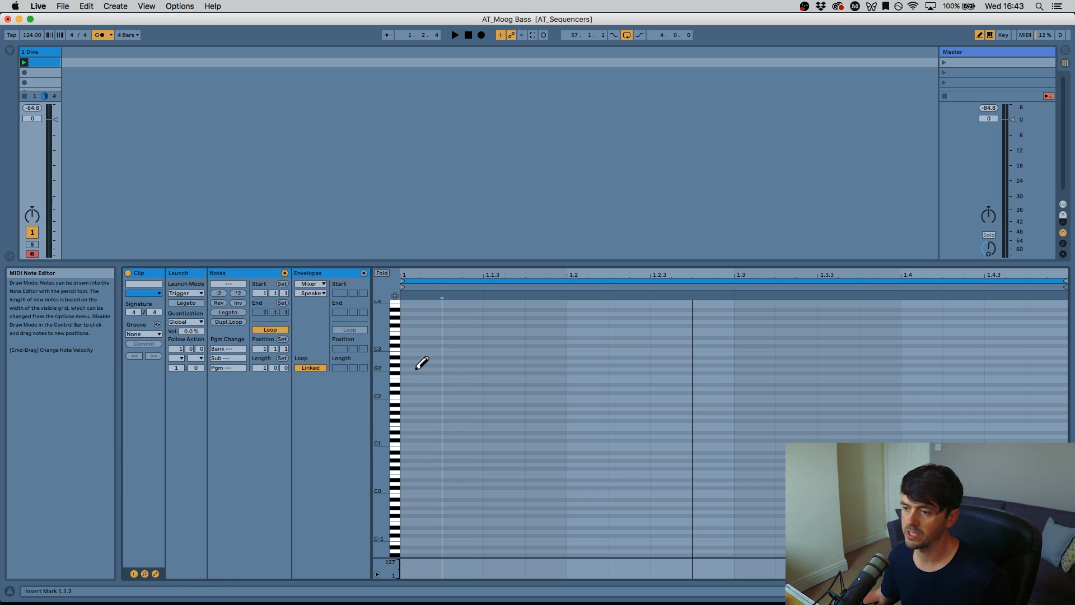
click(420, 366)
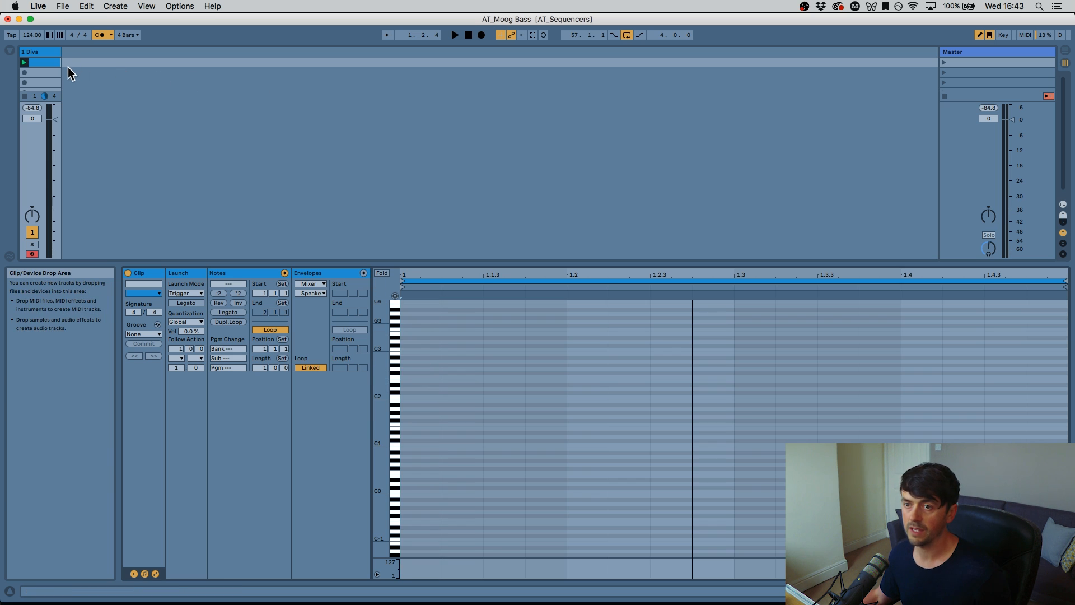
key(Delete)
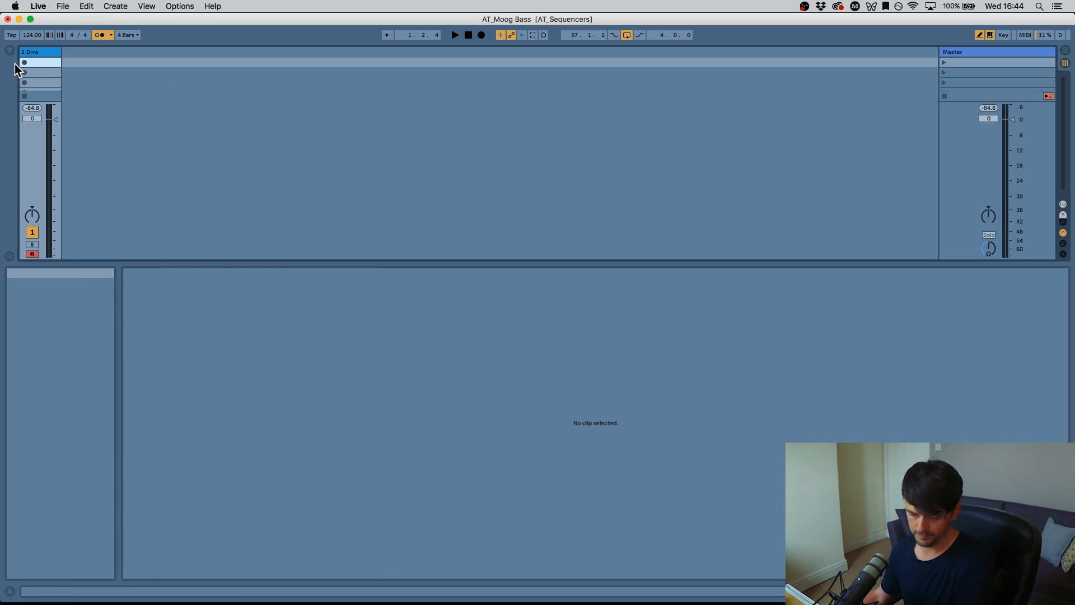
Step: Record an eight-bar MIDI bass line with G2, D#2, A#2, C2 and C3 in Diva's first clip slot and set its groove to 8 Quantize
click(24, 63)
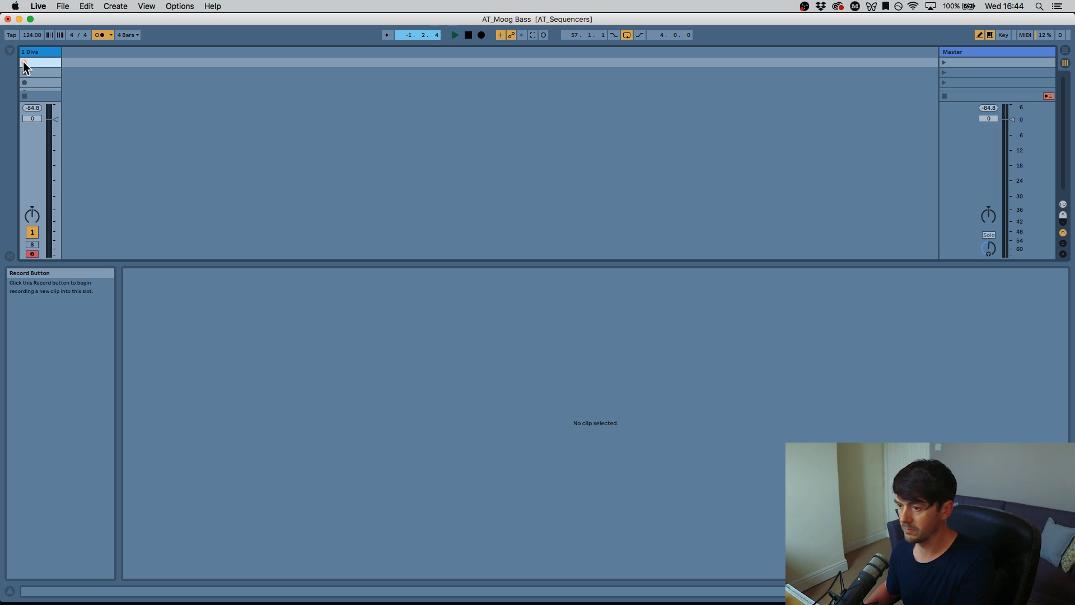
key(XF86AudioRaiseVolume)
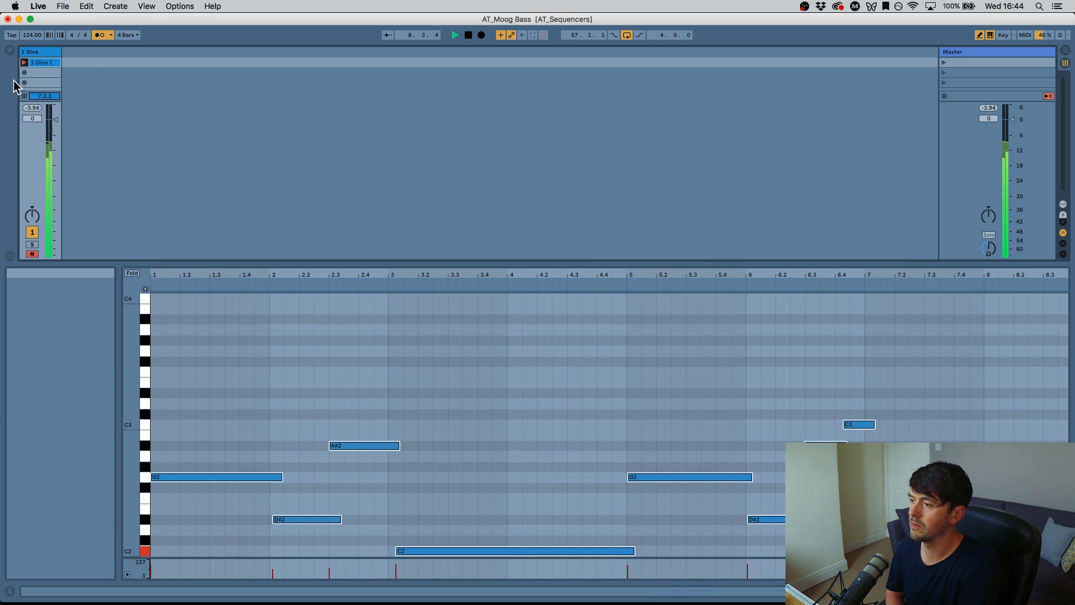
key(space)
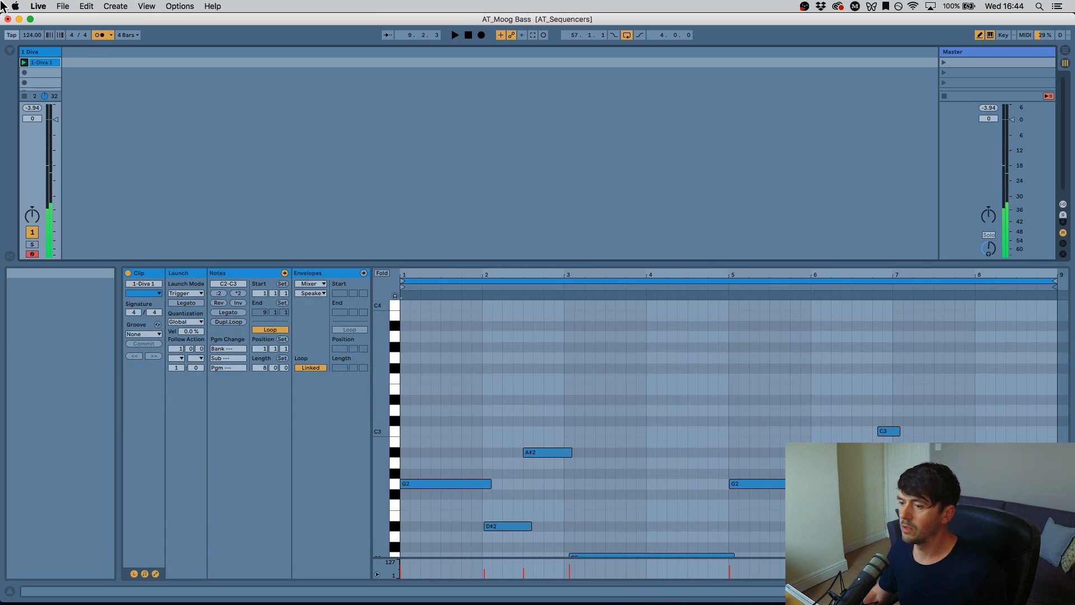
click(145, 334)
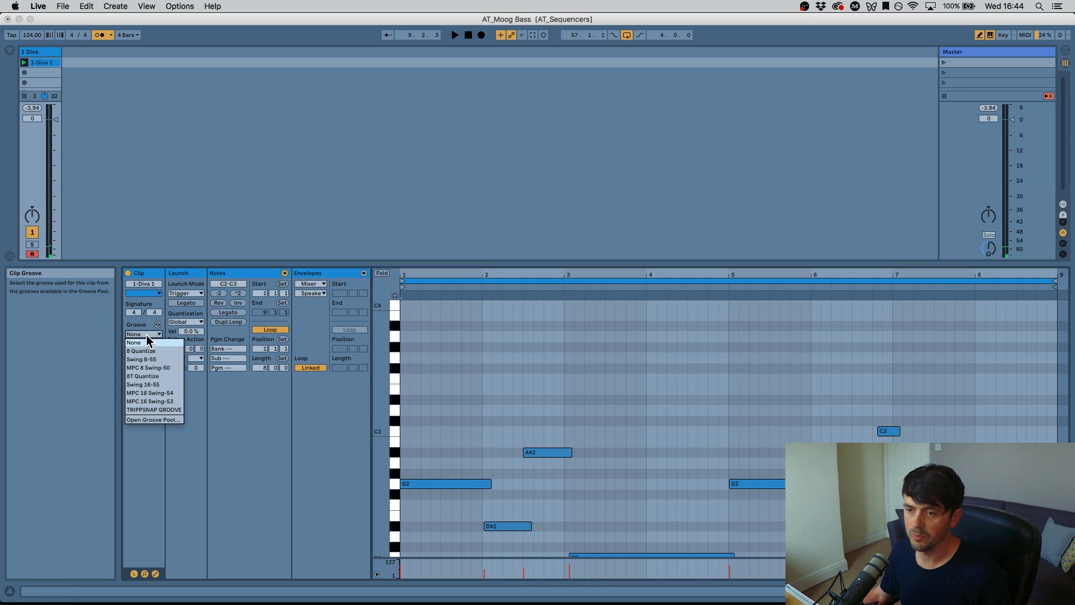
click(145, 350)
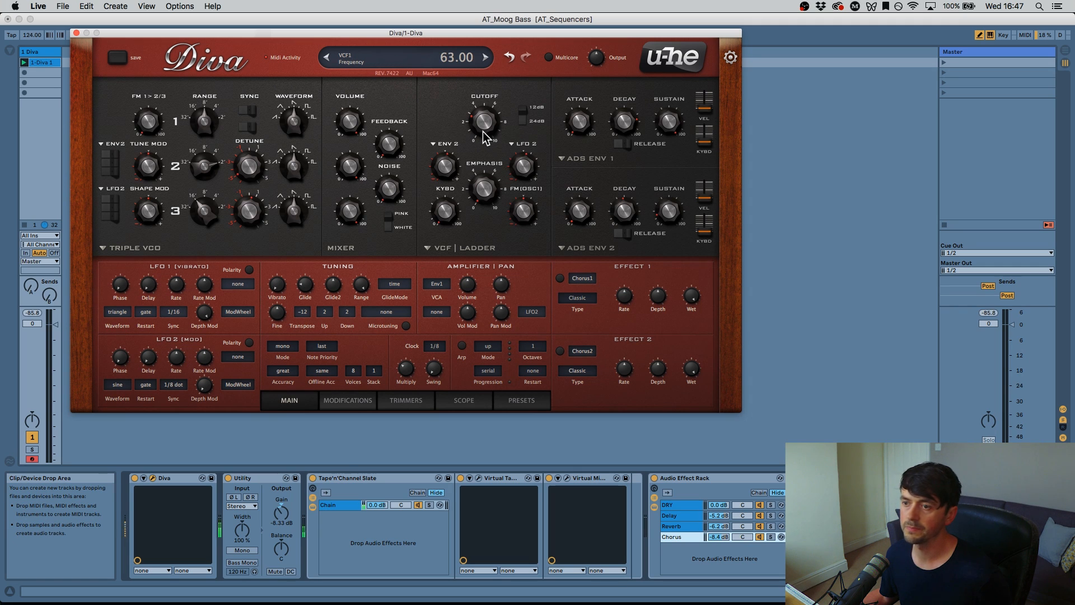
Step: Gradually raise Diva's filter cutoff to 113.50 and adjust the mixer feedback while the bass line plays
drag(486, 134, 485, 122)
drag(539, 178, 534, 180)
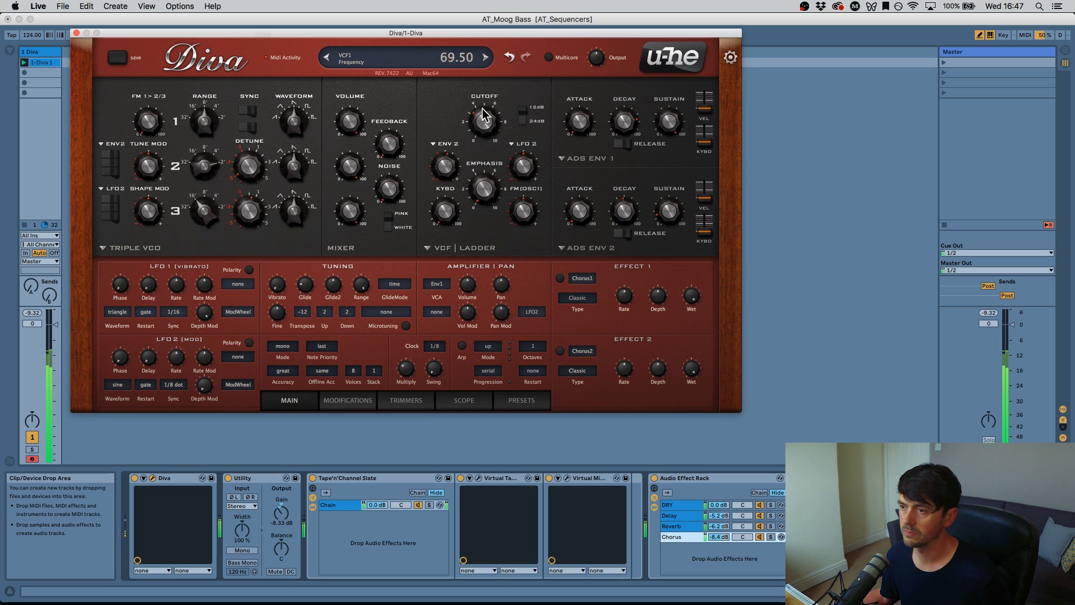
drag(487, 124, 485, 98)
drag(376, 212, 394, 150)
drag(482, 124, 484, 120)
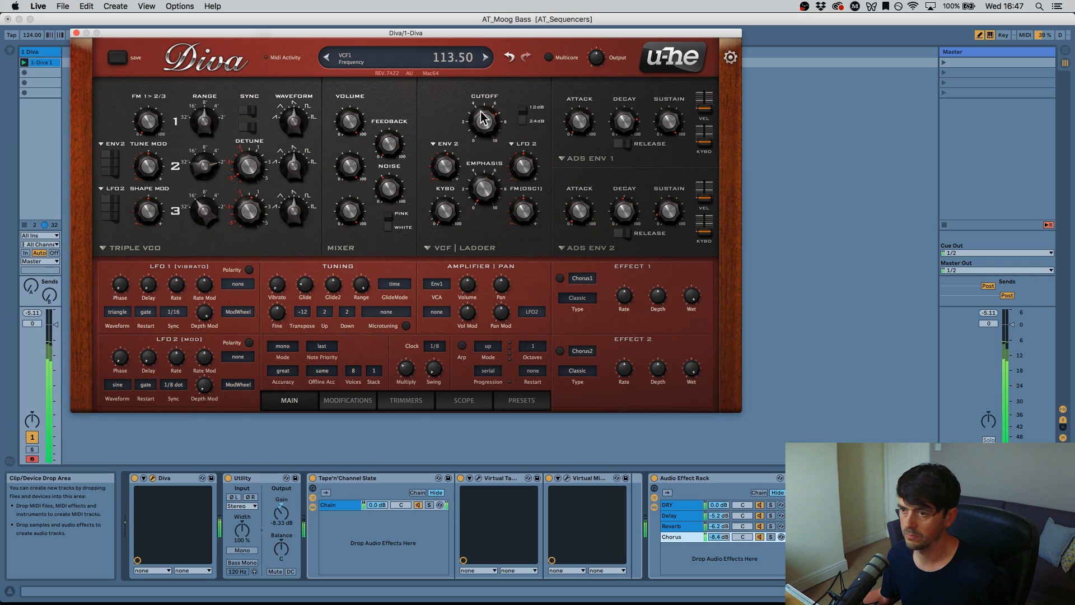
Step: Shape the playing bass with oscillator 2 detune 19.13, cutoff 118.50, filter LFO 2 depth 12.00 and feedback 12.50, adjusting the glide too
mouse_move(247, 168)
mouse_down()
mouse_move(244, 130)
mouse_move(242, 168)
mouse_up()
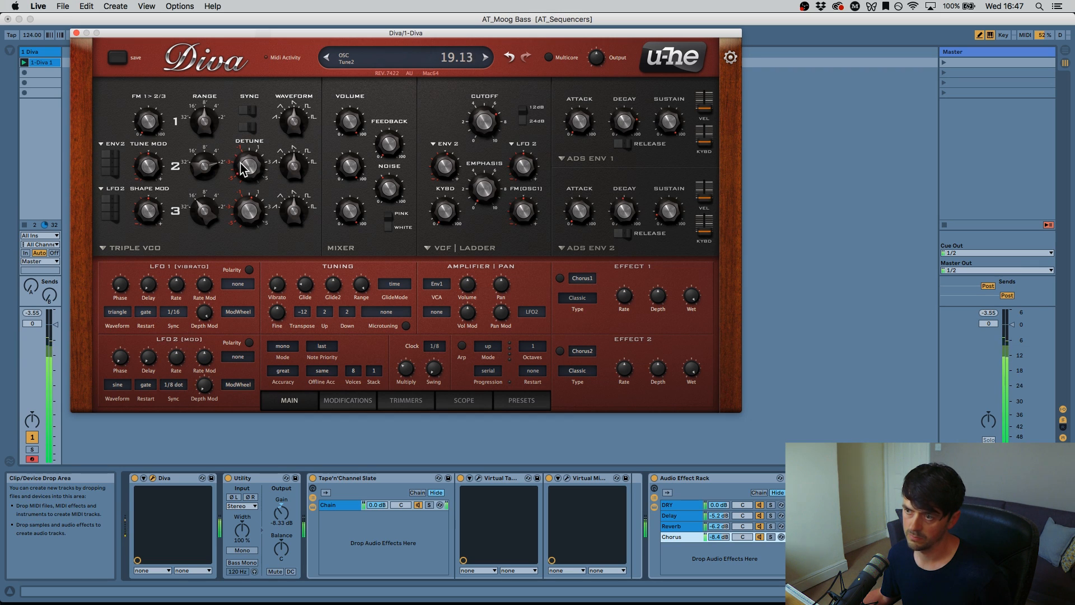
drag(484, 122, 485, 118)
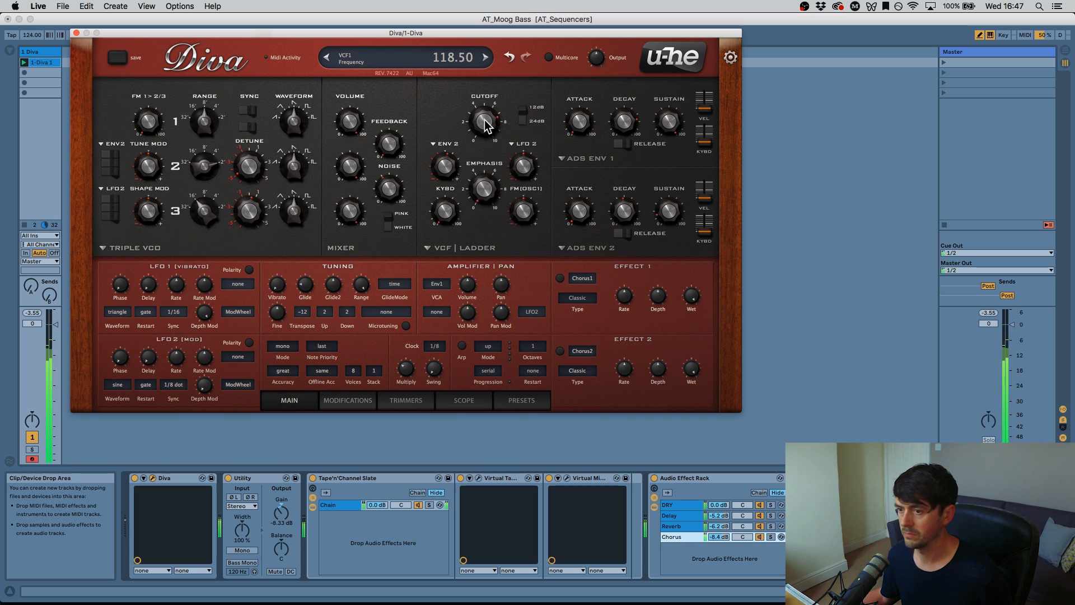
mouse_move(300, 285)
mouse_down()
mouse_move(307, 238)
mouse_move(308, 287)
mouse_up()
drag(481, 122, 481, 95)
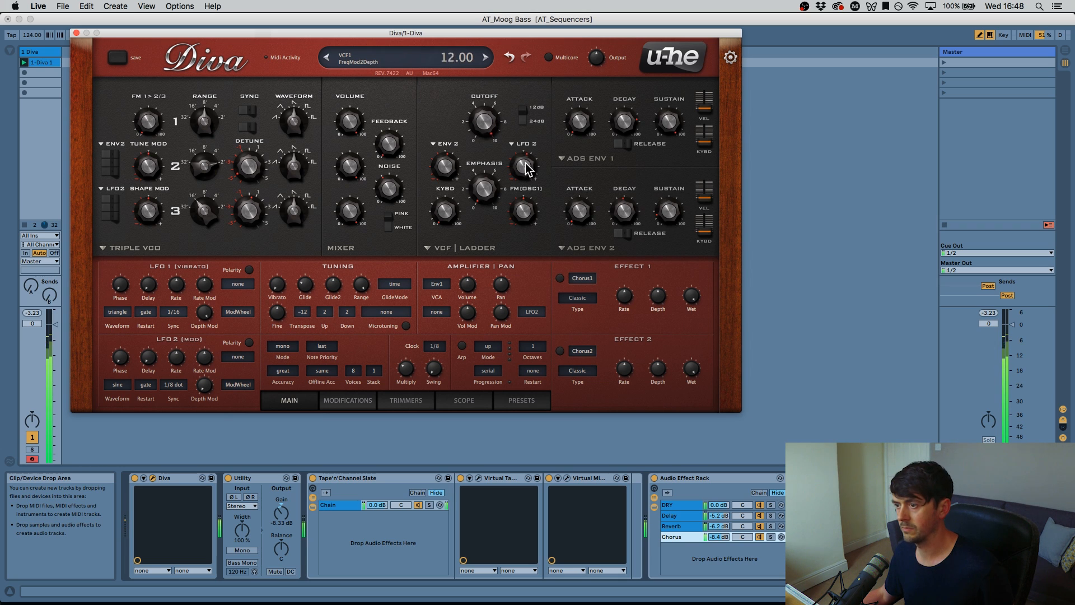
drag(483, 123, 480, 198)
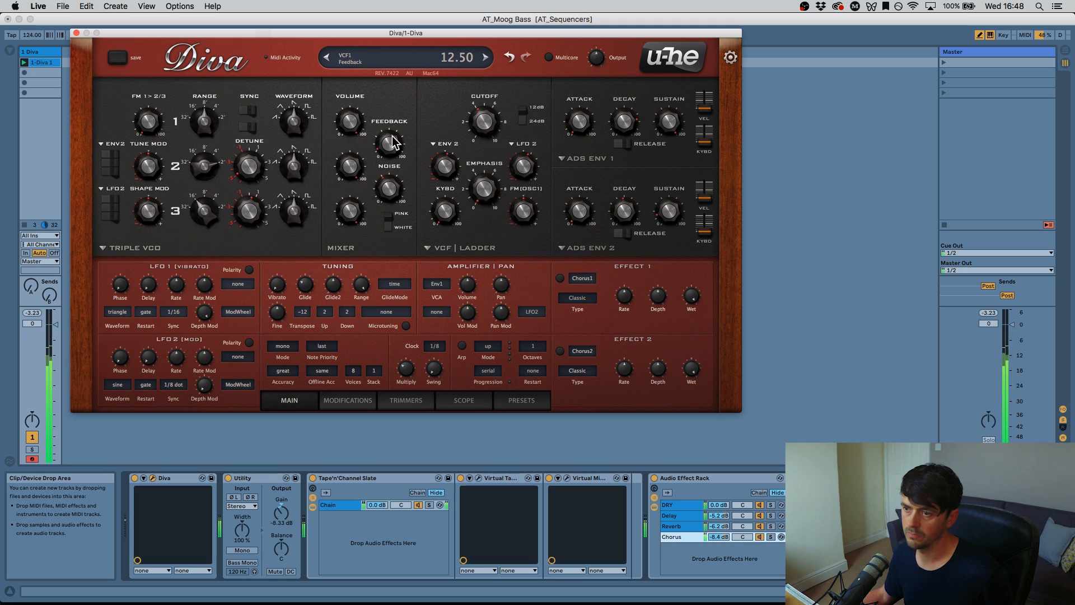
Step: Adjust the glide, set oscillator 1's shape to 5.00, raise oscillator 2's detune to 21.94 and lower the filter cutoff to 84.00
mouse_move(307, 286)
mouse_down()
mouse_move(308, 264)
mouse_move(308, 276)
mouse_up()
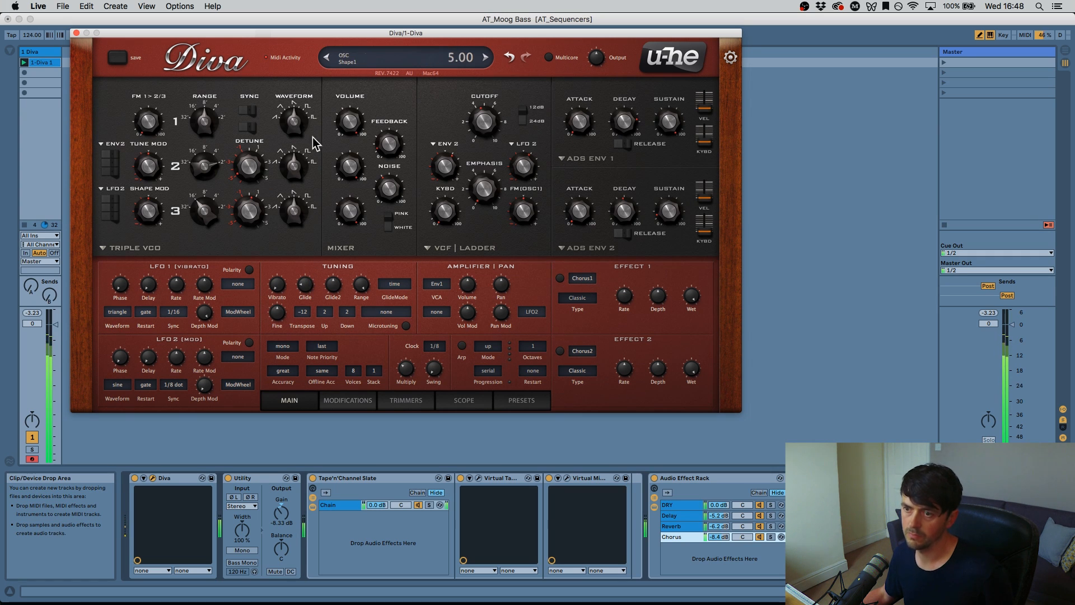
drag(242, 171, 237, 152)
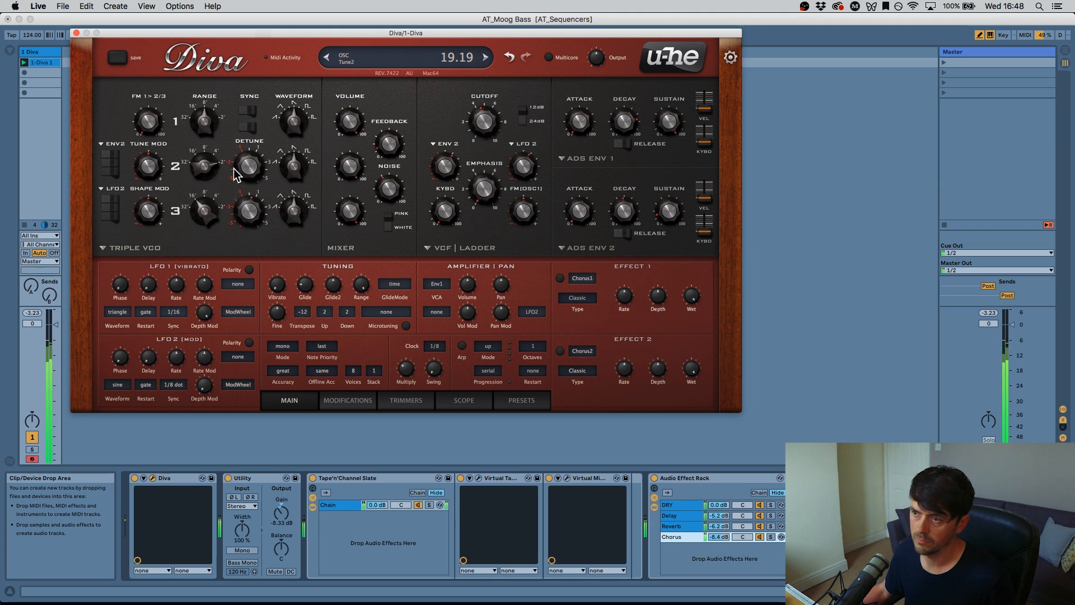
drag(237, 179, 231, 20)
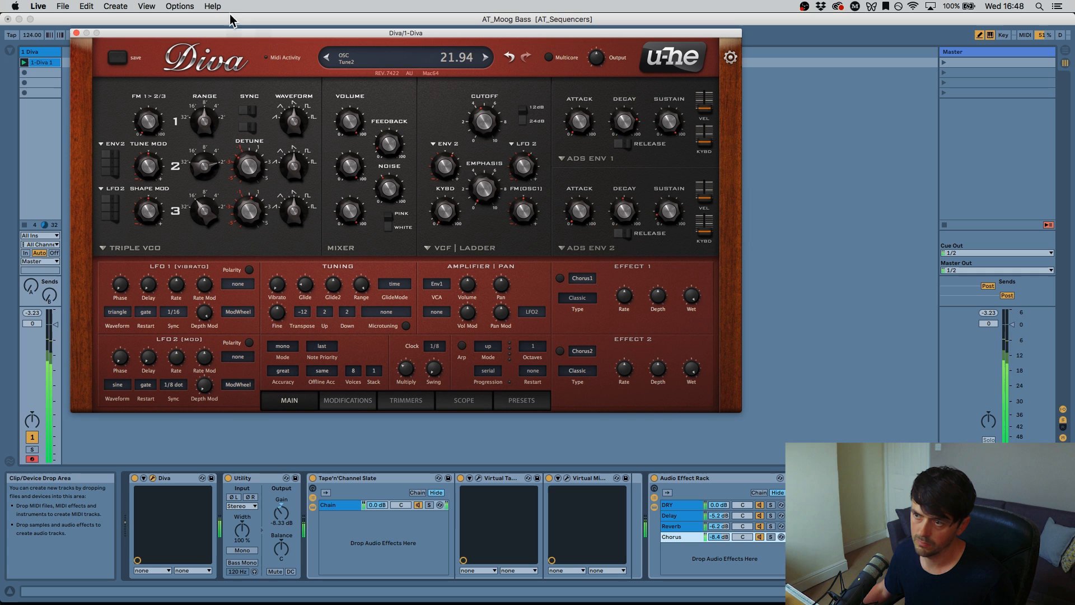
drag(255, 177, 256, 71)
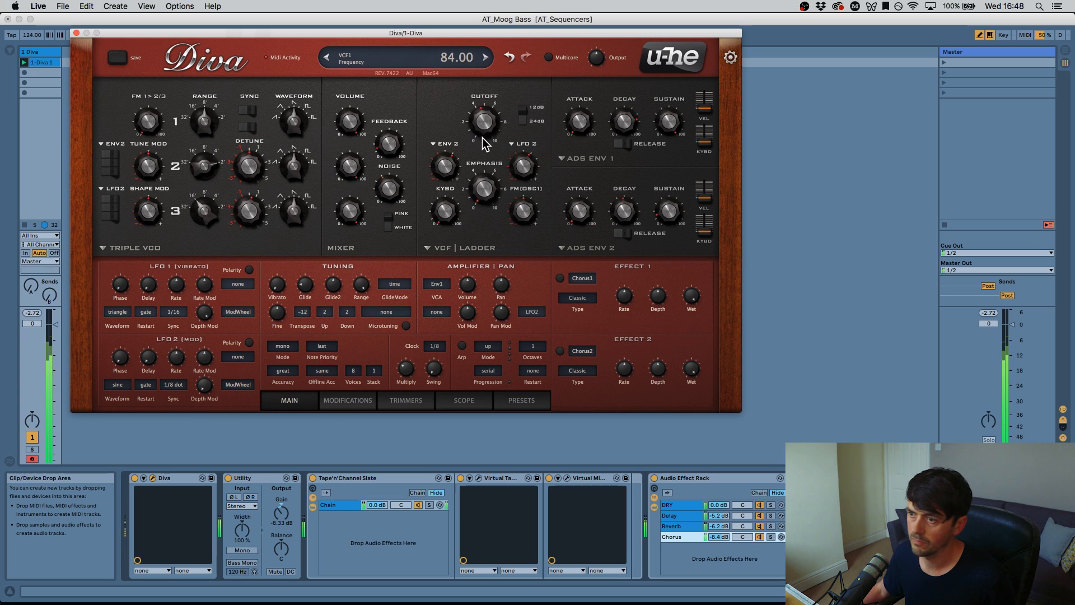
Step: Adjust the filter cutoff, sweep oscillator 3's range and tweak LFO 2's rate while the bass line plays
drag(482, 130, 480, 117)
drag(211, 209, 223, 59)
drag(215, 98, 210, 216)
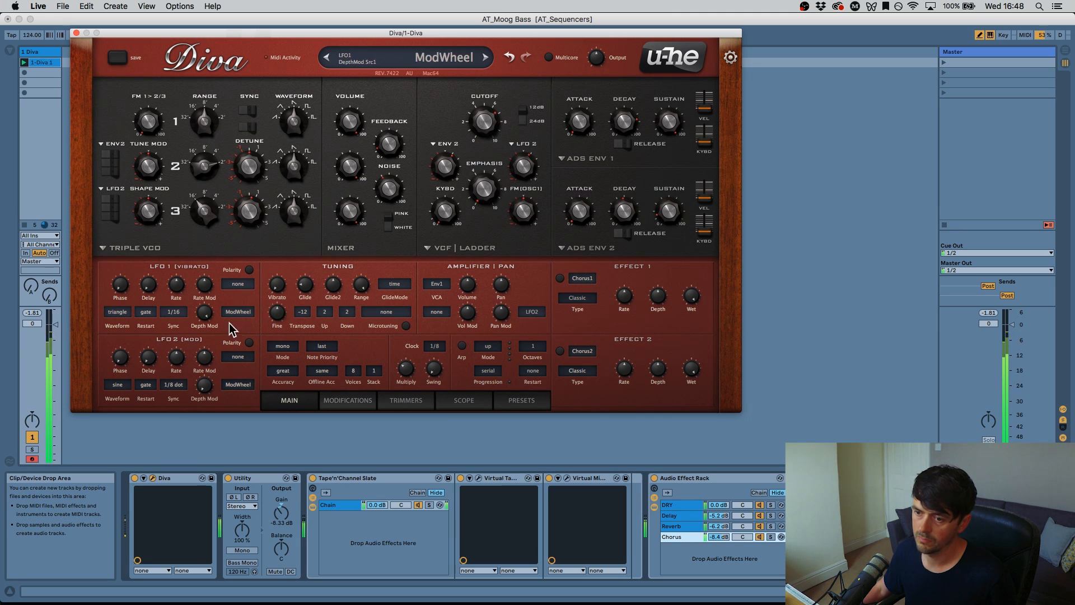
drag(178, 354, 180, 342)
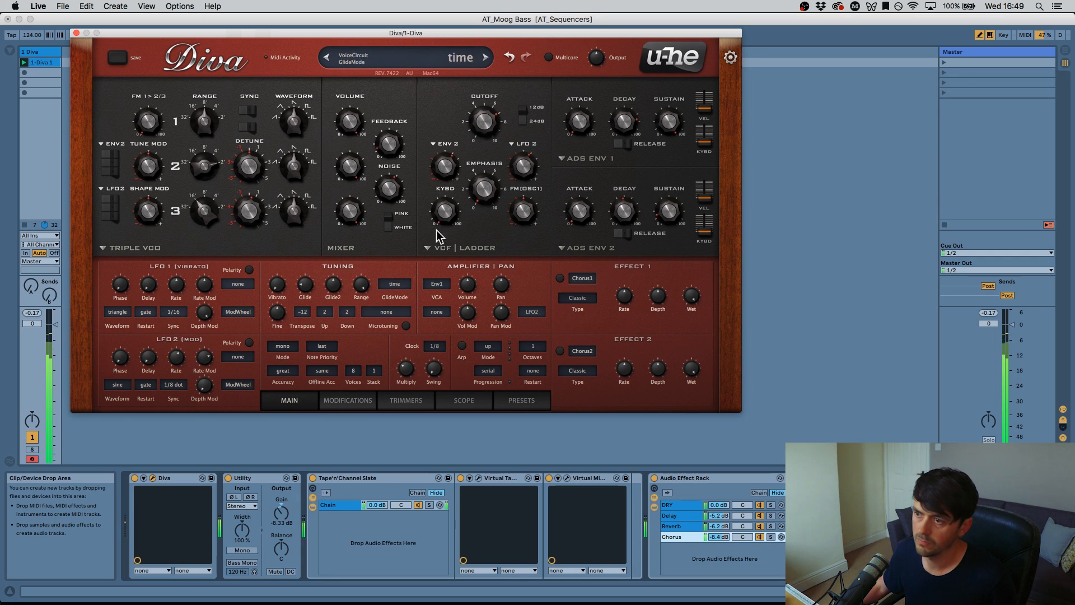
Step: Adjust the filter cutoff and oscillator 3's detune, and set oscillator 2's tuning to 19.01
drag(492, 156, 522, 164)
drag(492, 120, 488, 127)
drag(237, 213, 250, 239)
drag(251, 168, 256, 208)
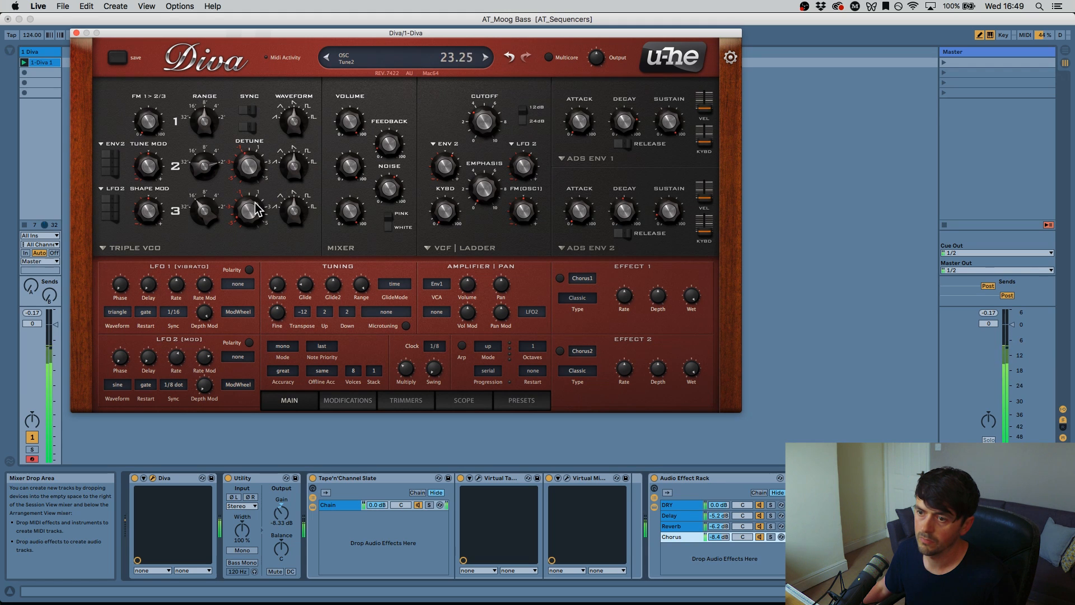
drag(250, 167, 312, 411)
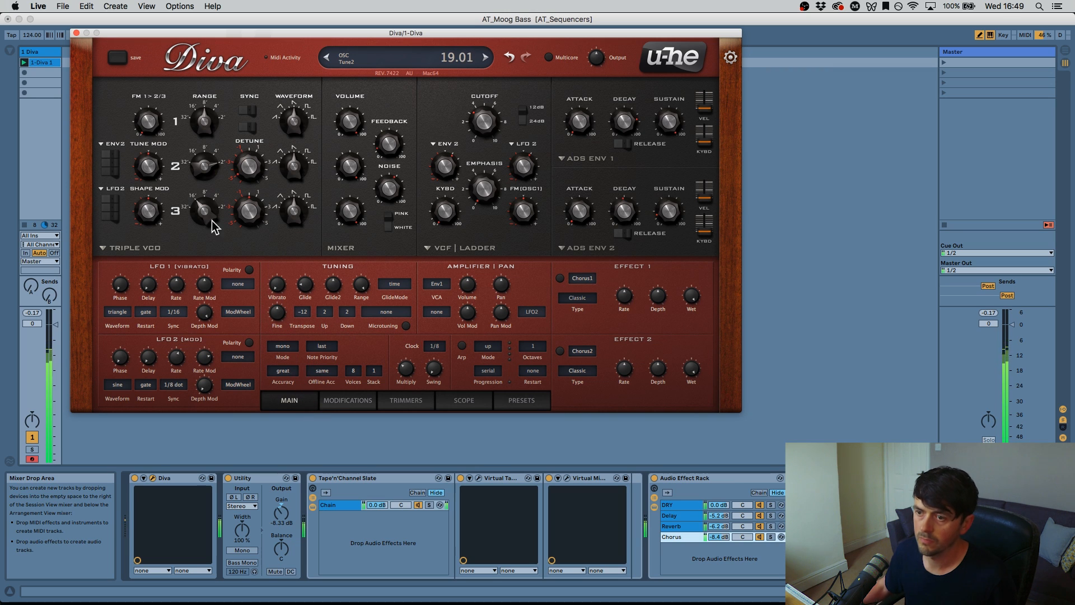
Step: Set the filter's envelope 2 depth to 26.00 and envelope 2's decay to 45.50, adjusting the cutoff around them
drag(489, 124, 476, 109)
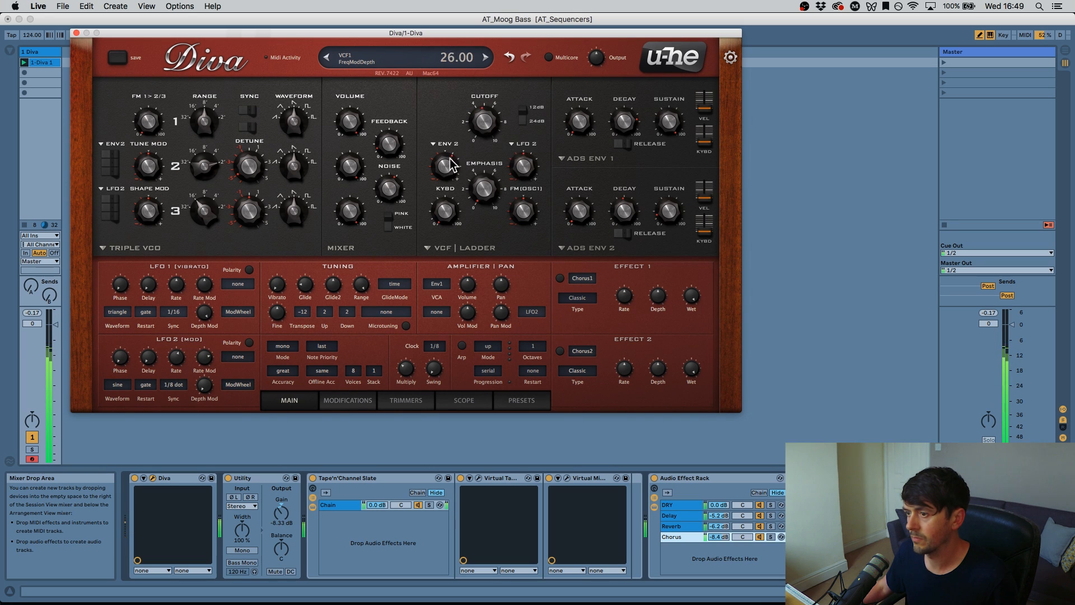
mouse_move(624, 217)
mouse_down()
mouse_move(626, 196)
mouse_move(626, 209)
mouse_up()
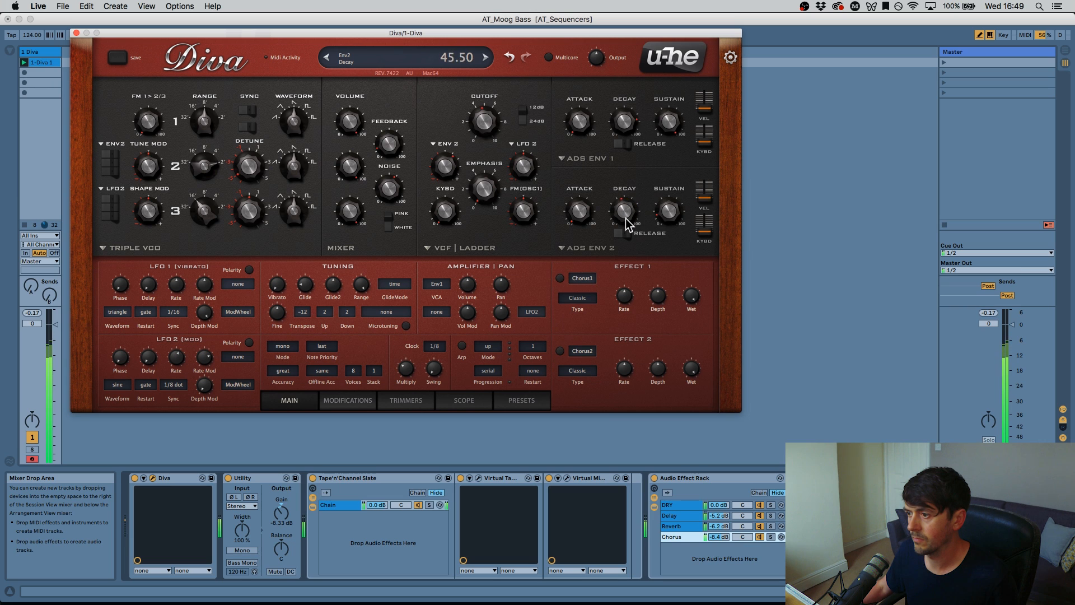
drag(482, 116, 480, 127)
Step: Change LFO 2's waveform to saw down and adjust its modulation depth on the filter
click(118, 384)
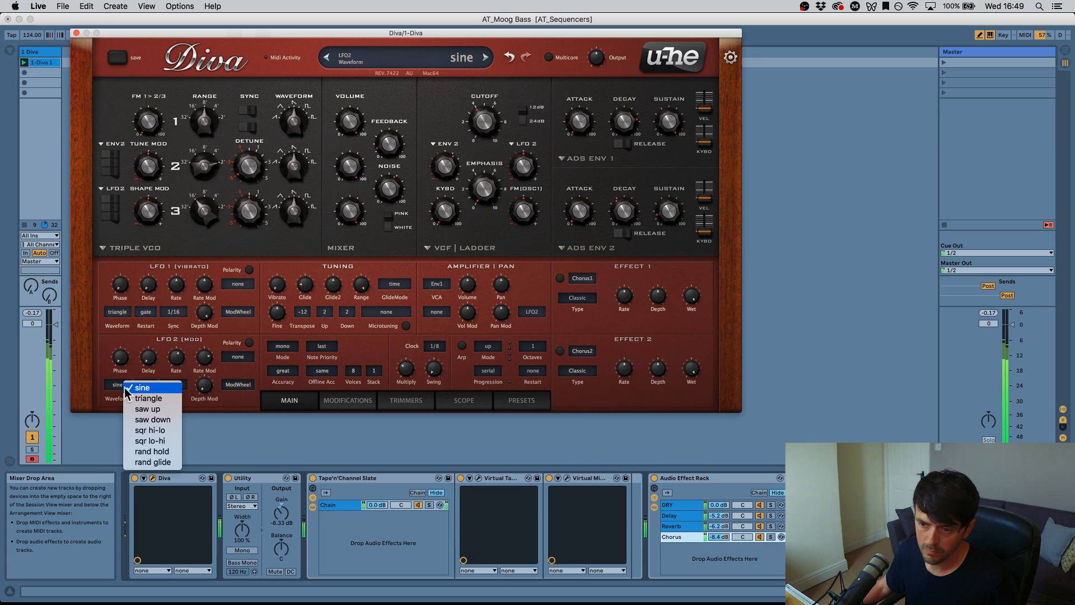
click(154, 419)
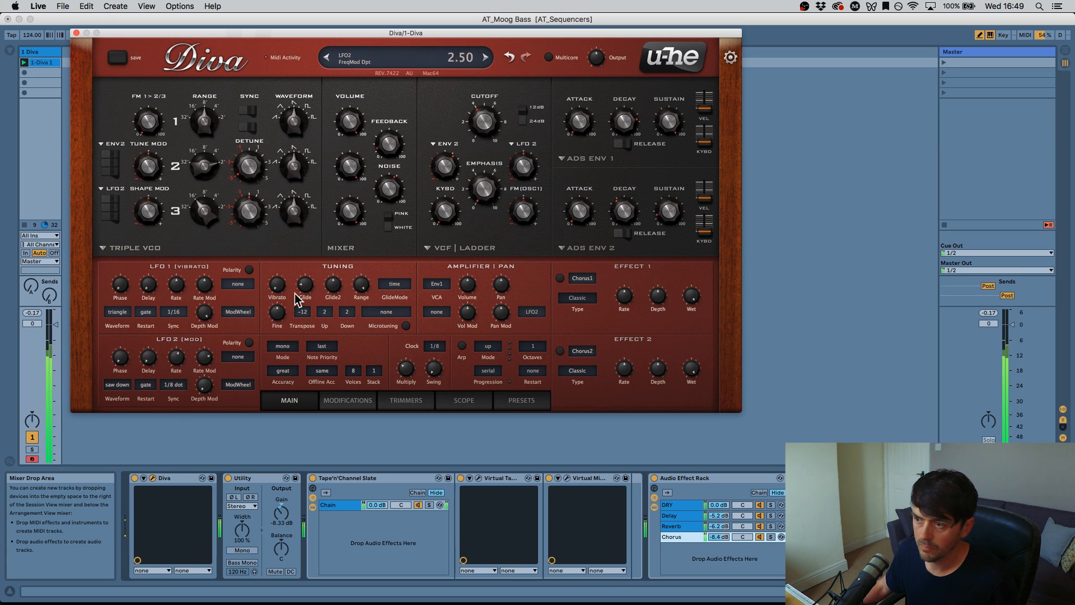
drag(521, 173, 521, 167)
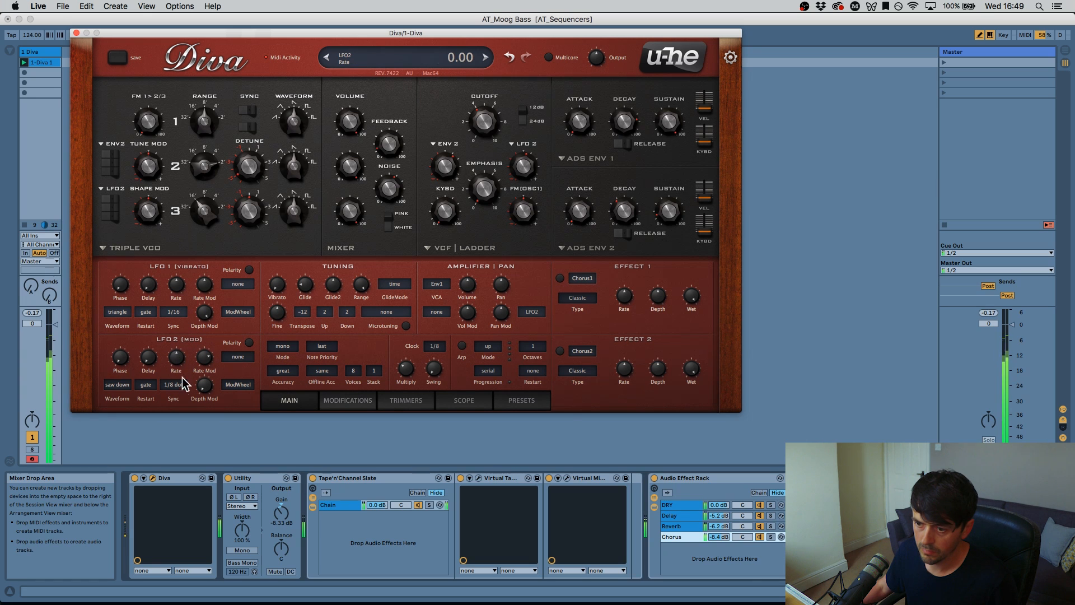
scroll(527, 164, up, 3)
Step: Reset the filter's envelope 2 depth to 0.00, with the glide at 33.00 and the cutoff at 87.00
double_click(444, 167)
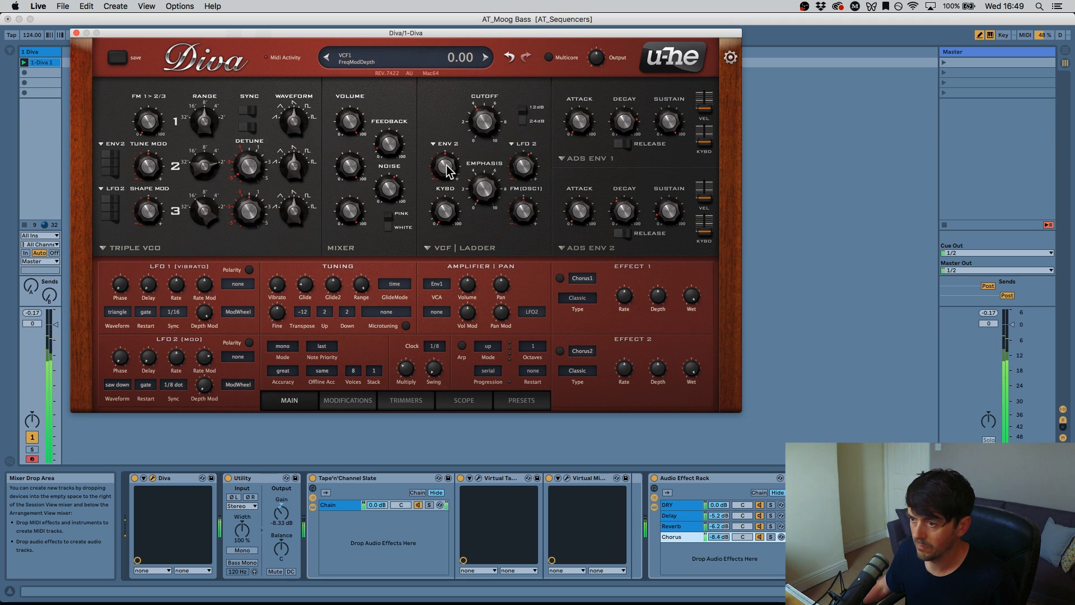
scroll(521, 168, up, 1)
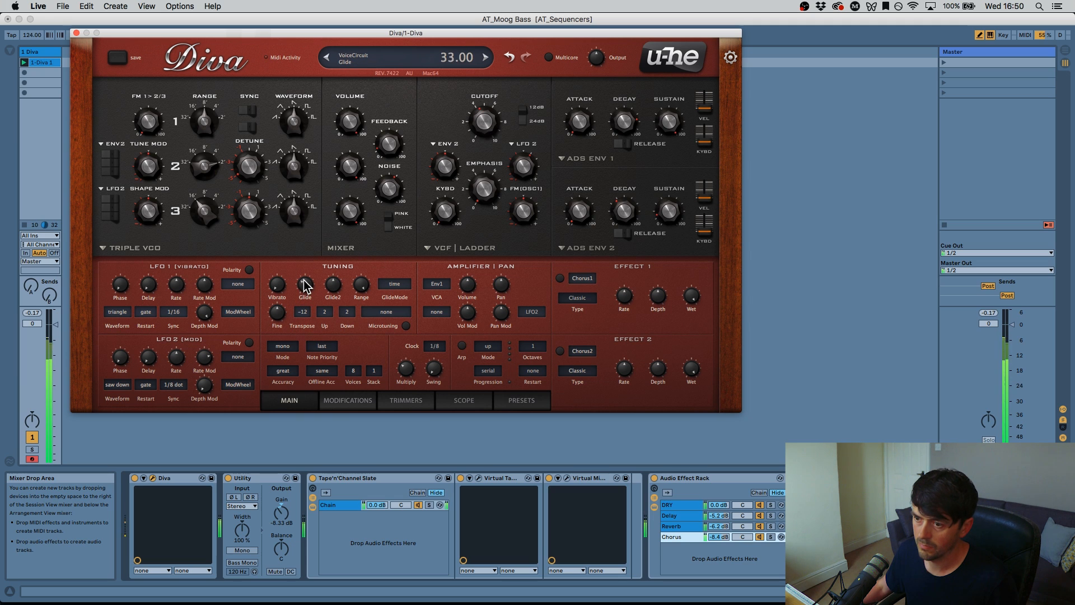
drag(487, 124, 488, 122)
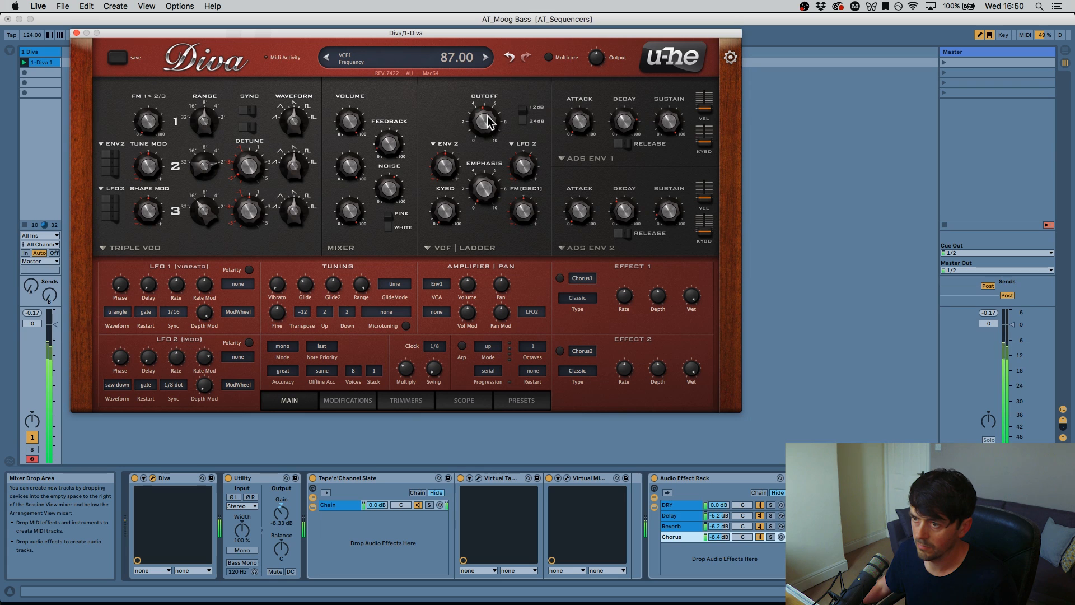
Step: Adjust the mixer feedback and raise the filter cutoff to 102.50
mouse_move(392, 147)
mouse_down()
mouse_move(407, 82)
mouse_move(399, 133)
mouse_up()
drag(496, 125, 495, 120)
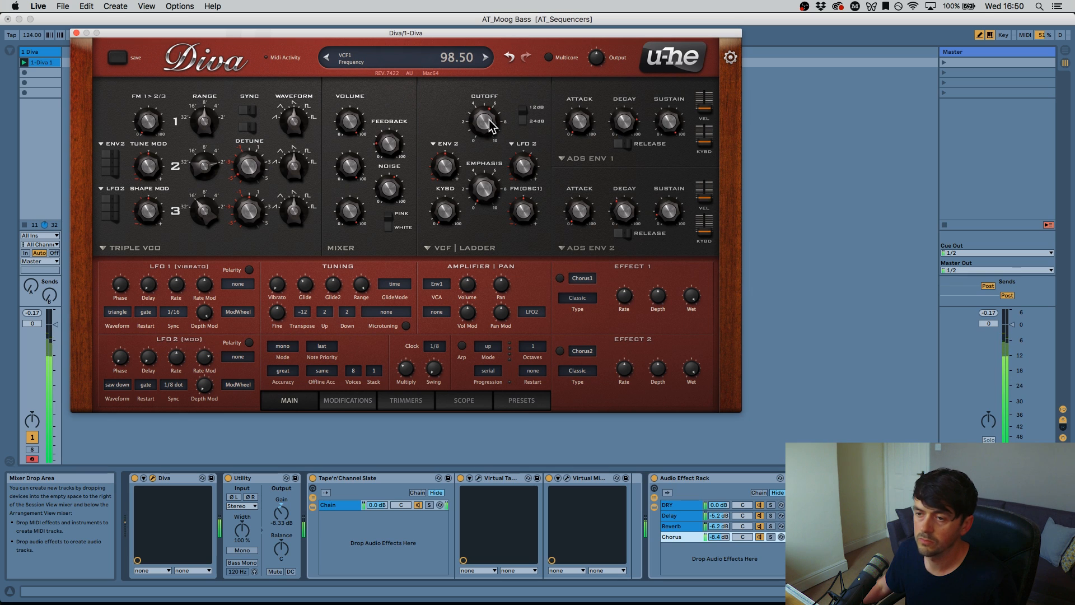
drag(490, 125, 491, 123)
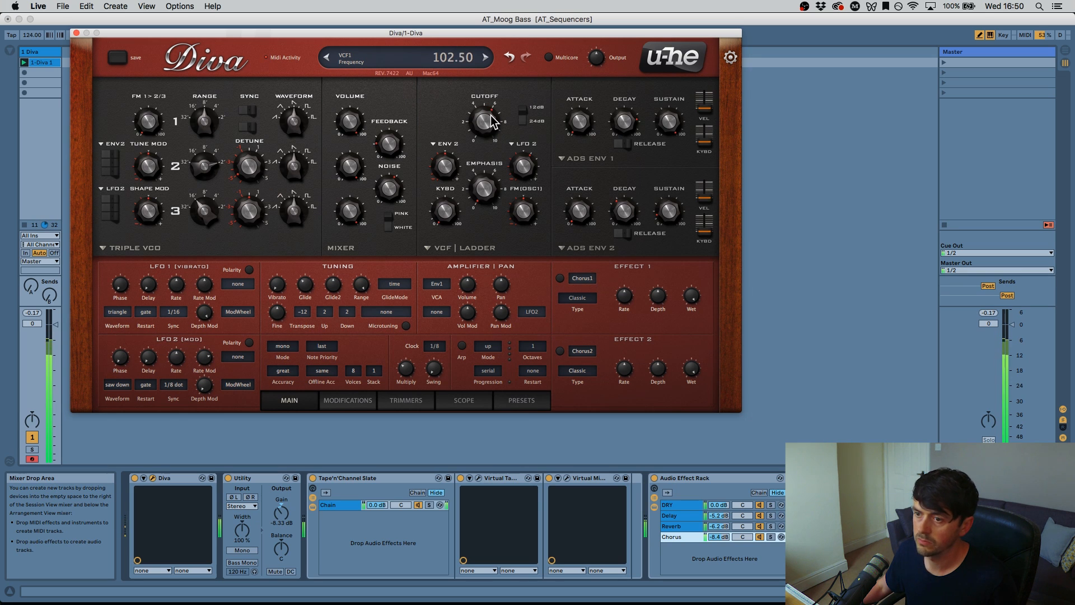
Step: Adjust oscillator 2's detune and range, tweak the cutoff, and raise oscillator 1's range to 2'
drag(254, 159, 218, 157)
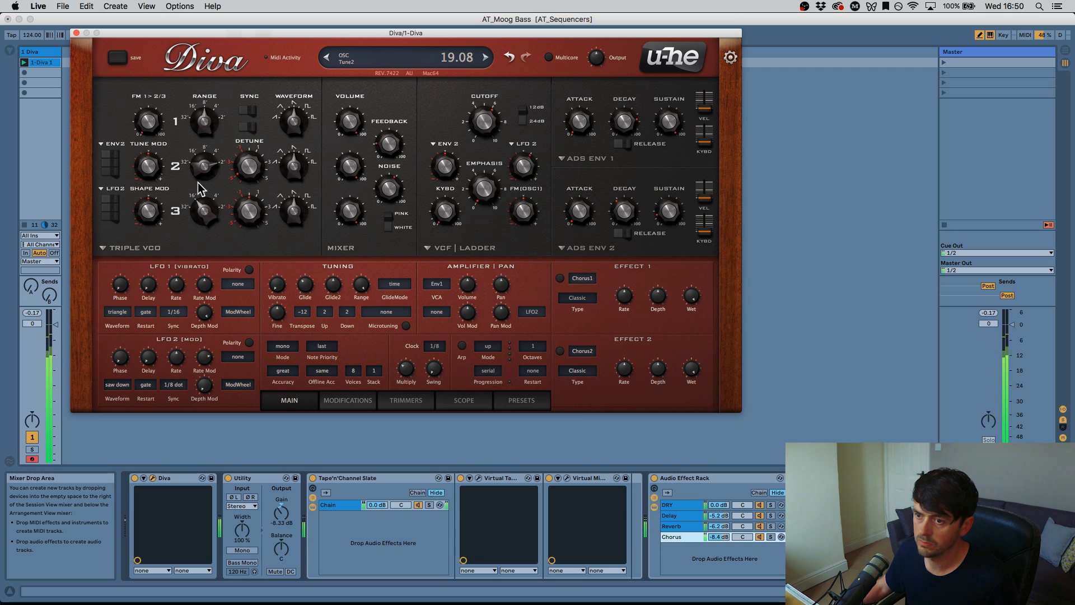
drag(481, 134, 483, 128)
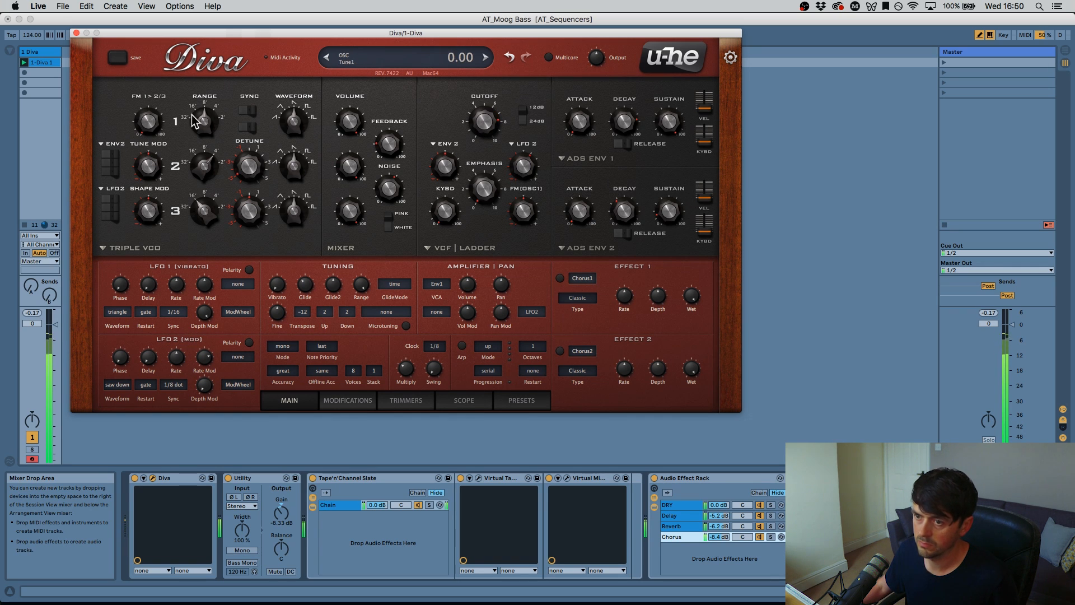
drag(198, 103, 195, 75)
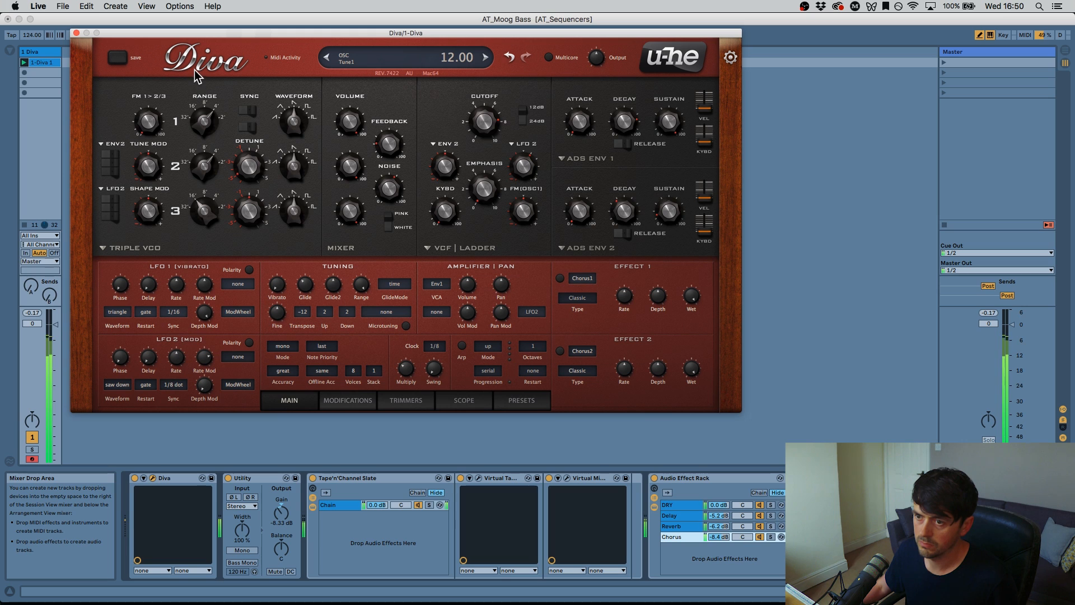
drag(208, 129, 204, 88)
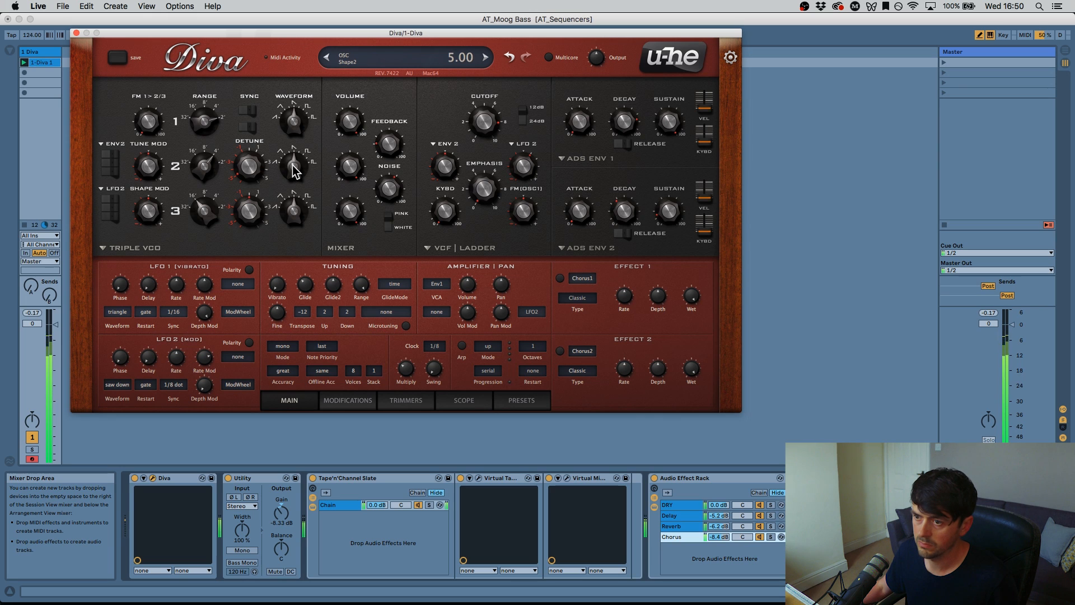
Step: Set oscillator 2's waveform shape to 1.00 and raise the filter cutoff to 146.00
drag(297, 149, 292, 216)
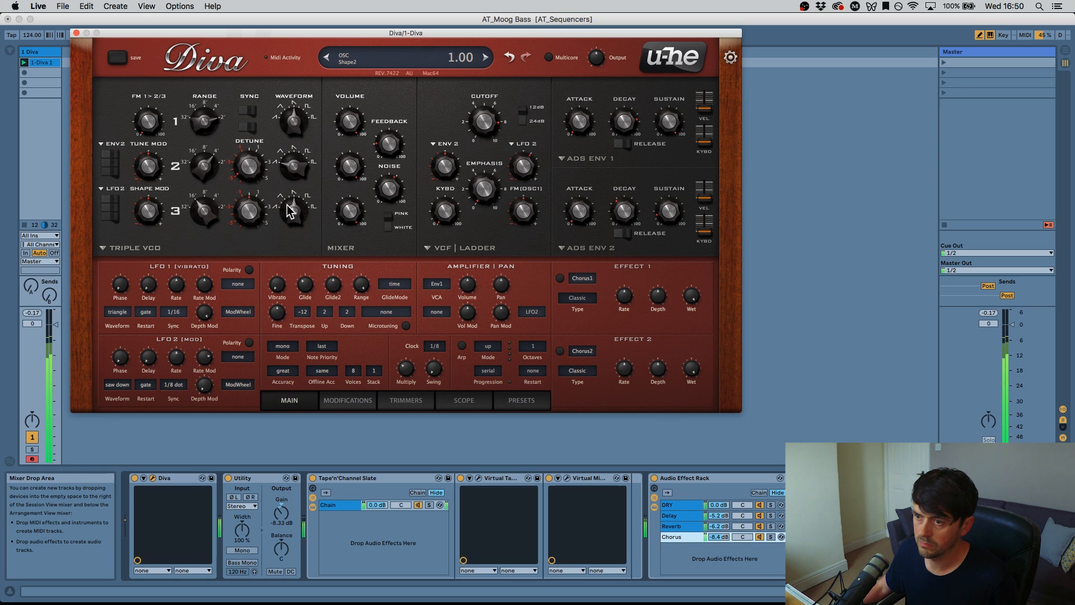
drag(481, 119, 484, 111)
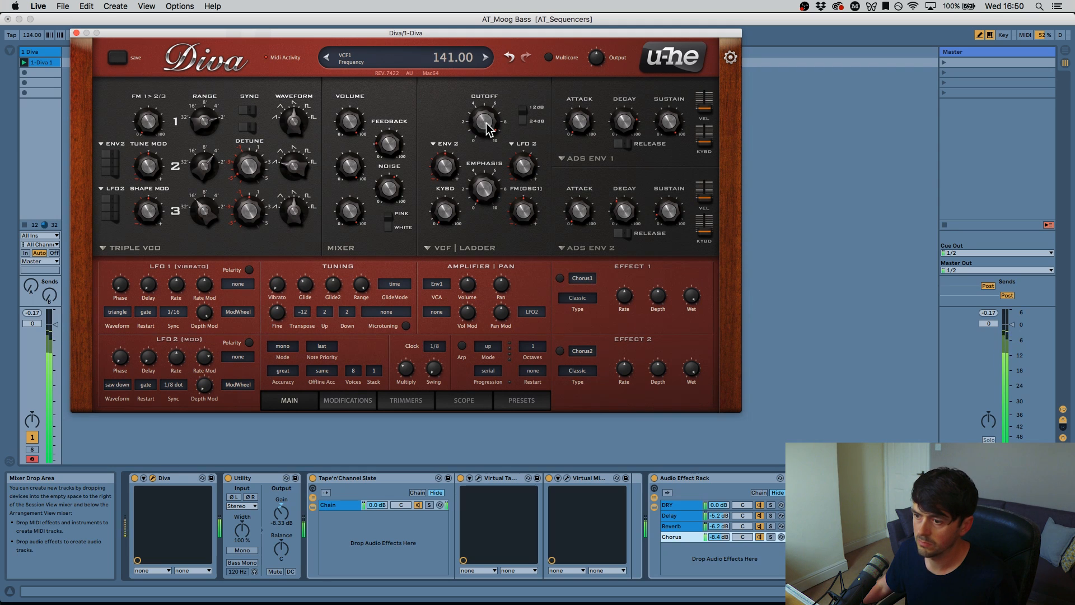
drag(487, 128, 487, 120)
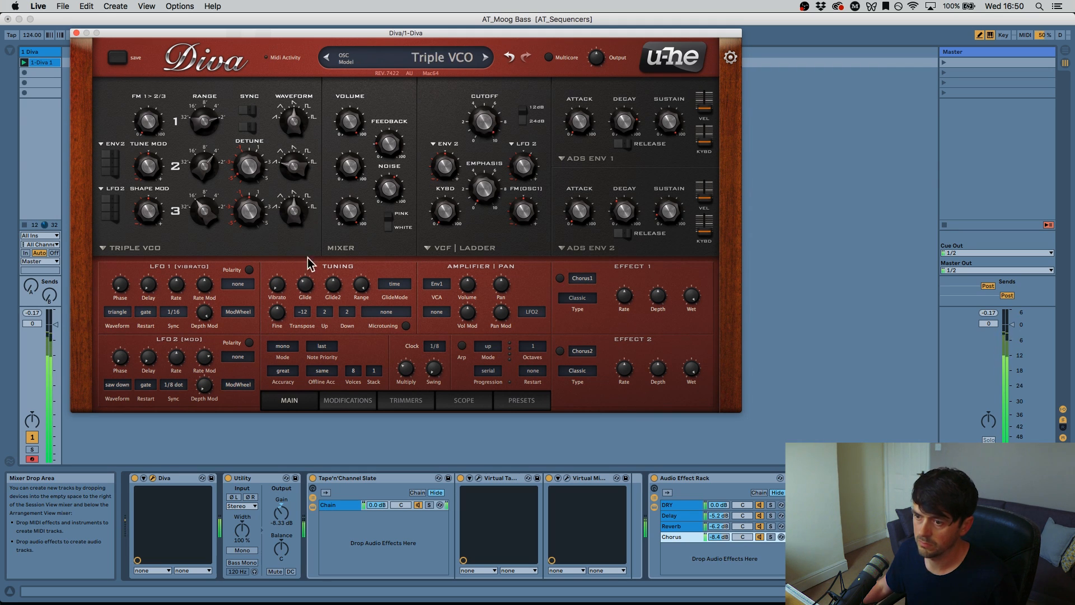
Step: Adjust the glide and oscillator 2's detune, and sweep oscillator 3's range and detune as the line plays
mouse_move(307, 289)
mouse_down()
mouse_move(320, 240)
mouse_move(318, 297)
mouse_move(312, 272)
mouse_move(314, 285)
mouse_up()
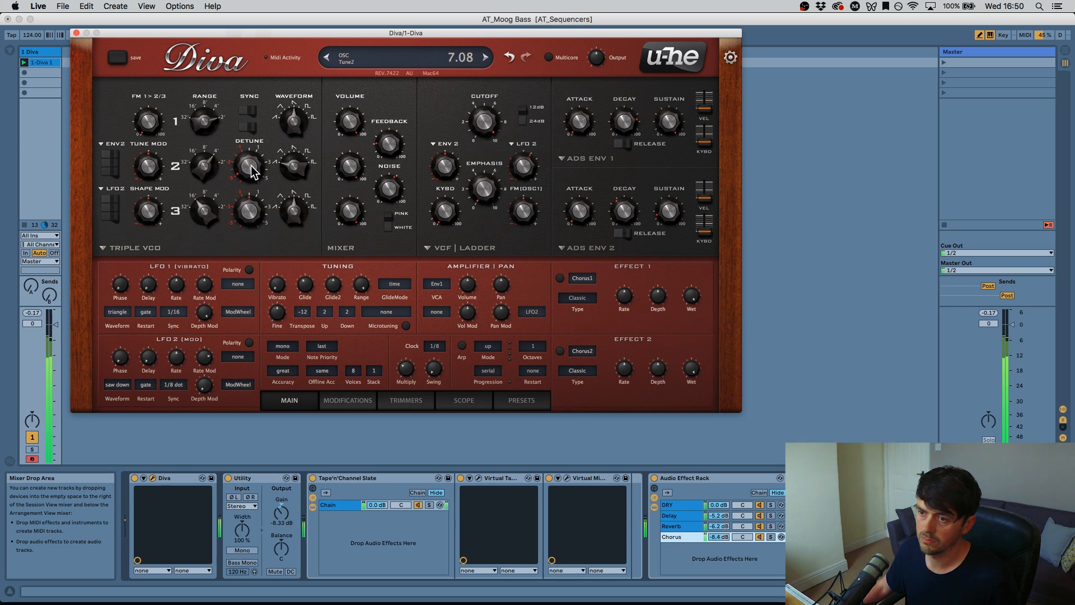
drag(255, 128, 209, 216)
drag(211, 177, 214, 85)
drag(250, 228, 273, 126)
drag(276, 69, 265, 210)
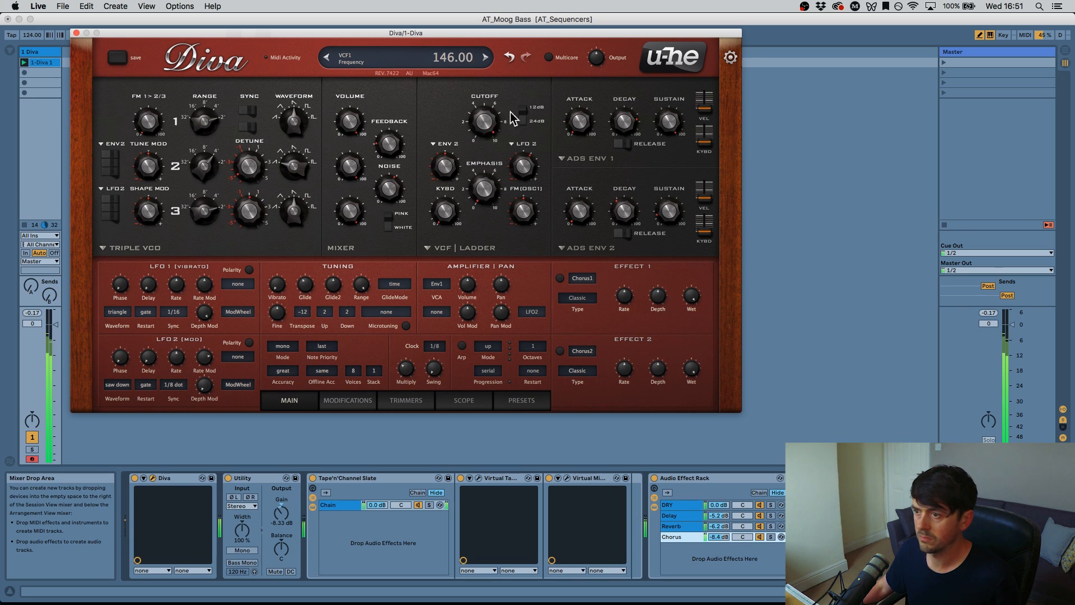
Step: Lower the filter cutoff to 33.50 while adjusting the envelope 2 depth and decay, and close Diva's window
drag(485, 122, 487, 197)
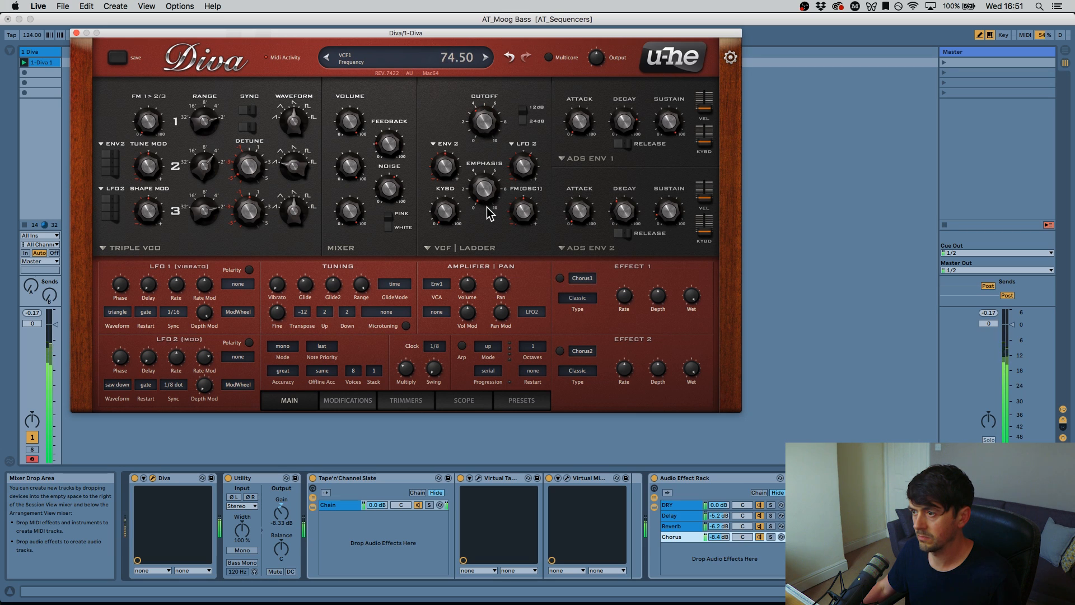
drag(624, 211, 624, 173)
drag(477, 130, 478, 136)
mouse_move(455, 174)
mouse_down()
mouse_move(455, 160)
mouse_move(457, 169)
mouse_up()
drag(484, 126, 487, 136)
drag(451, 168, 457, 172)
drag(484, 129, 486, 159)
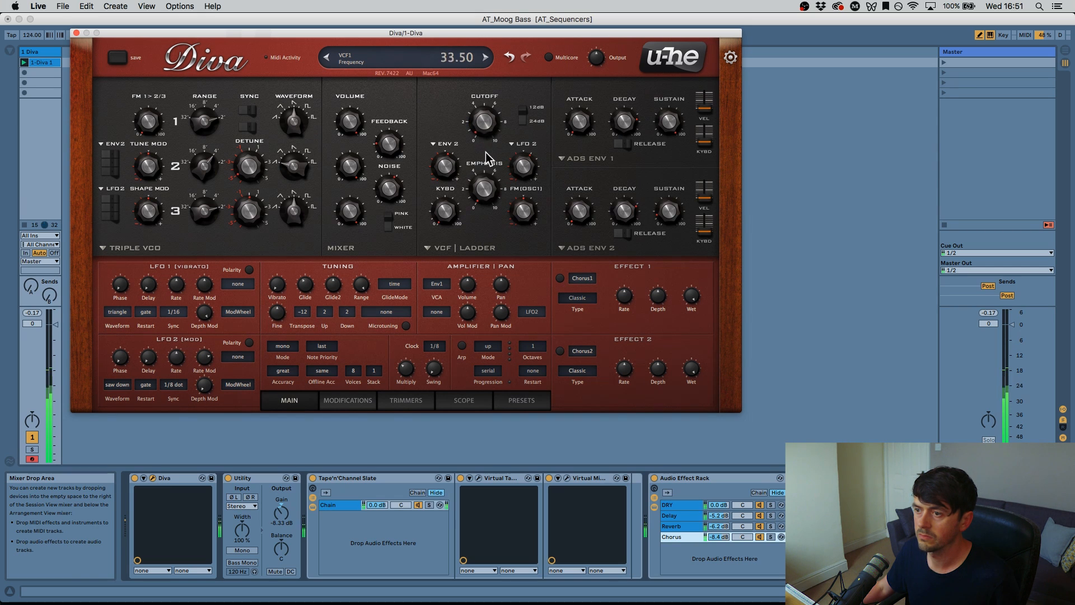
click(76, 33)
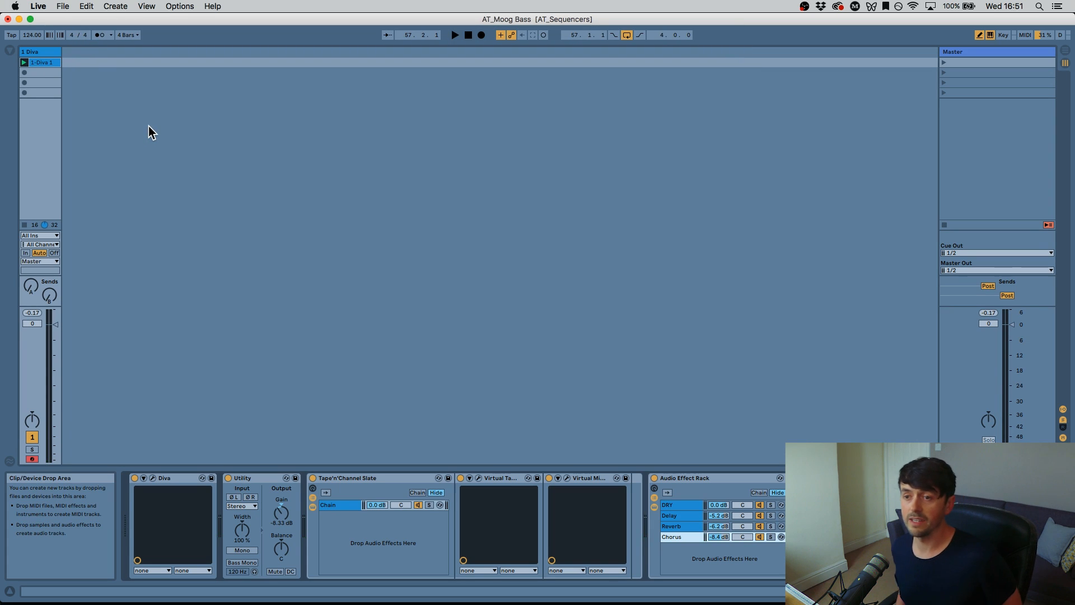